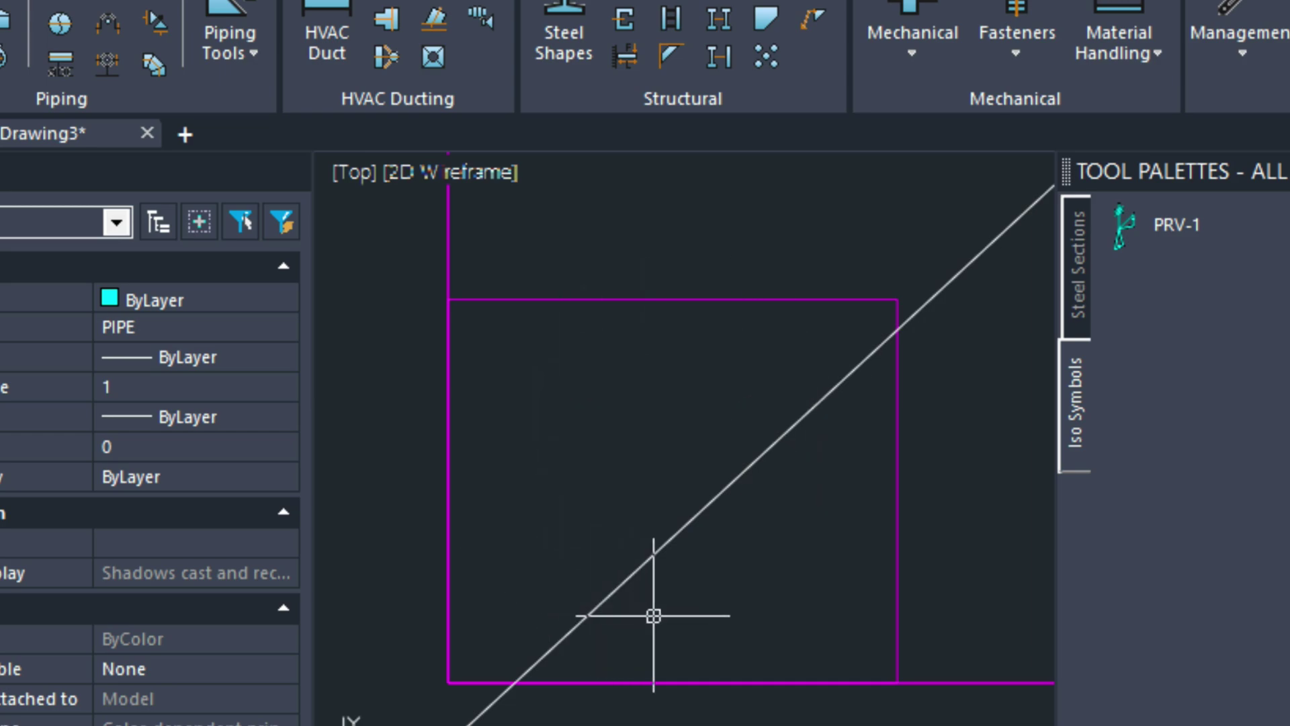
# - Insert the PRV-1 iso symbol at scale 12 in the open area inside the small magenta rectangle
pyautogui.click(1133, 219)
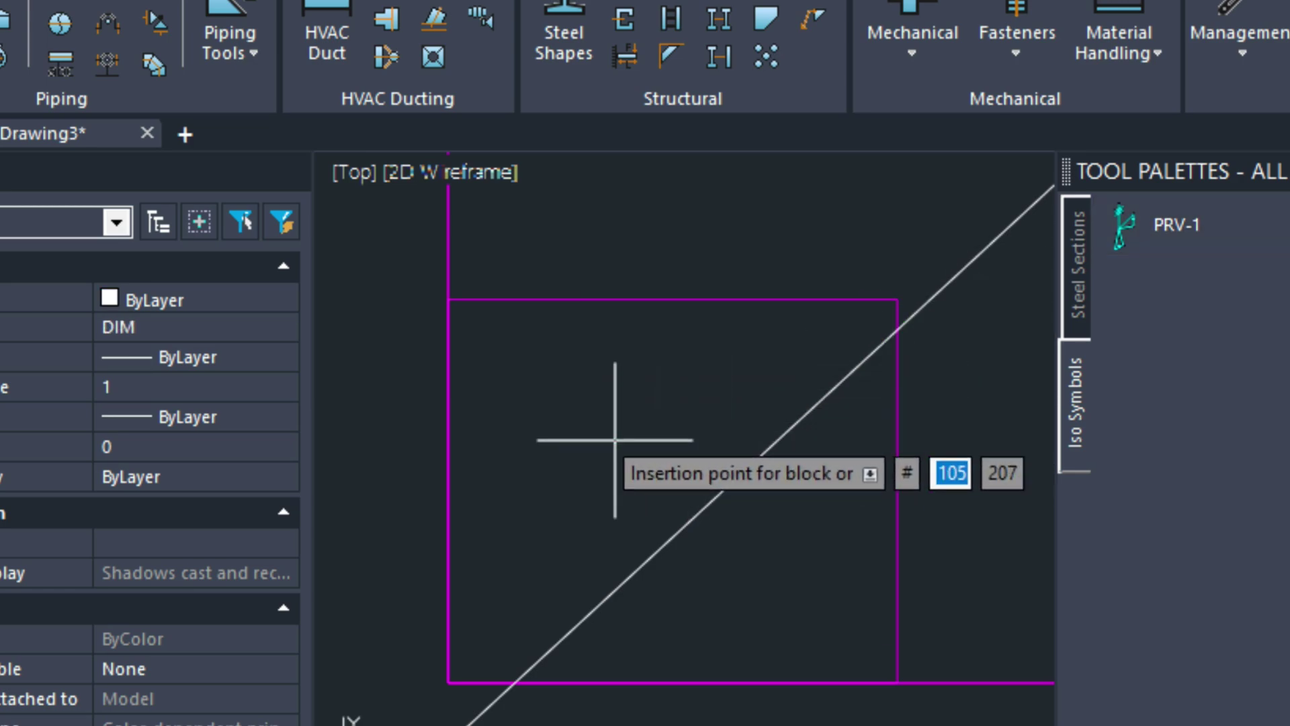
pyautogui.write('s')
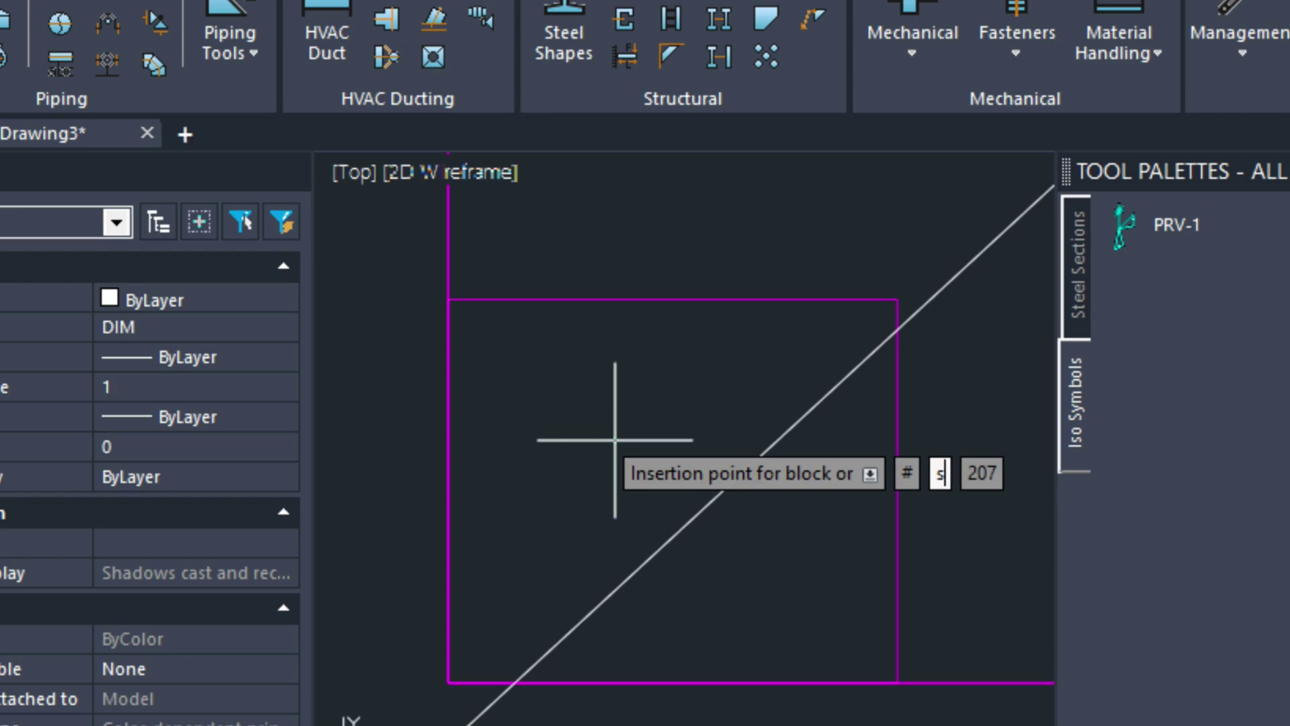
pyautogui.press('Return')
pyautogui.write('12')
pyautogui.press('Return')
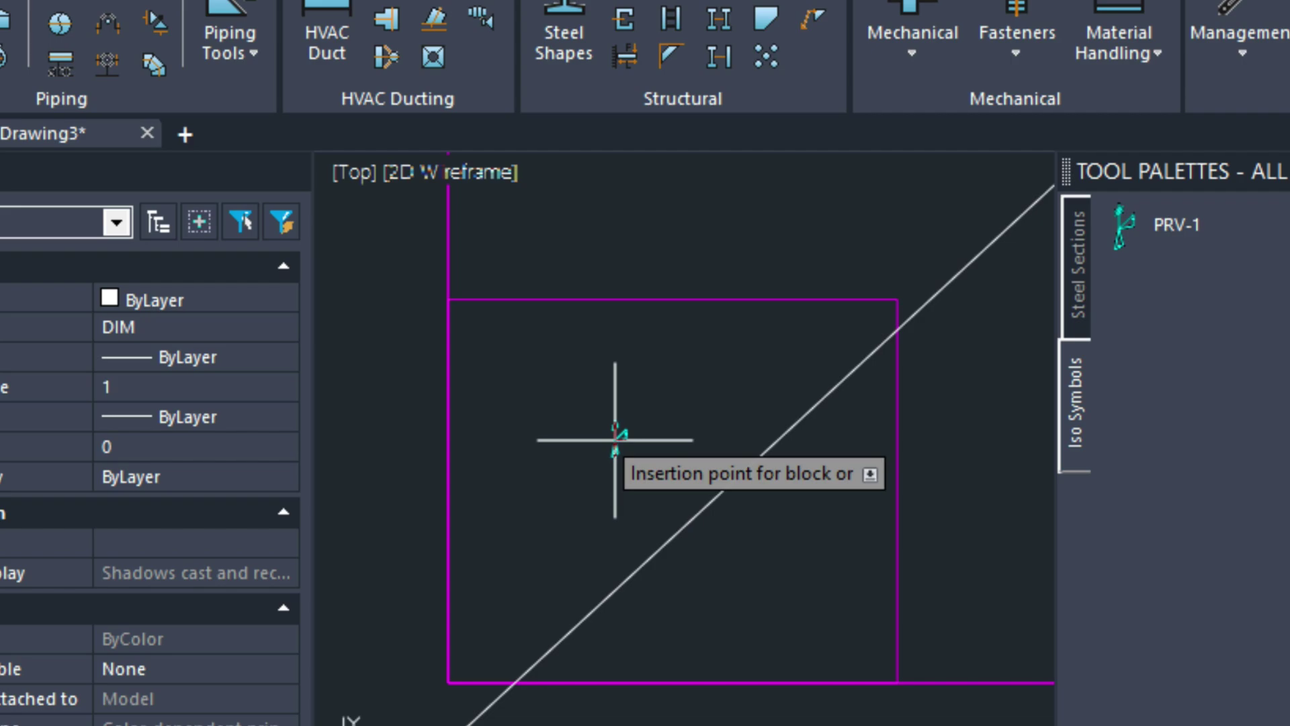
pyautogui.click(603, 454)
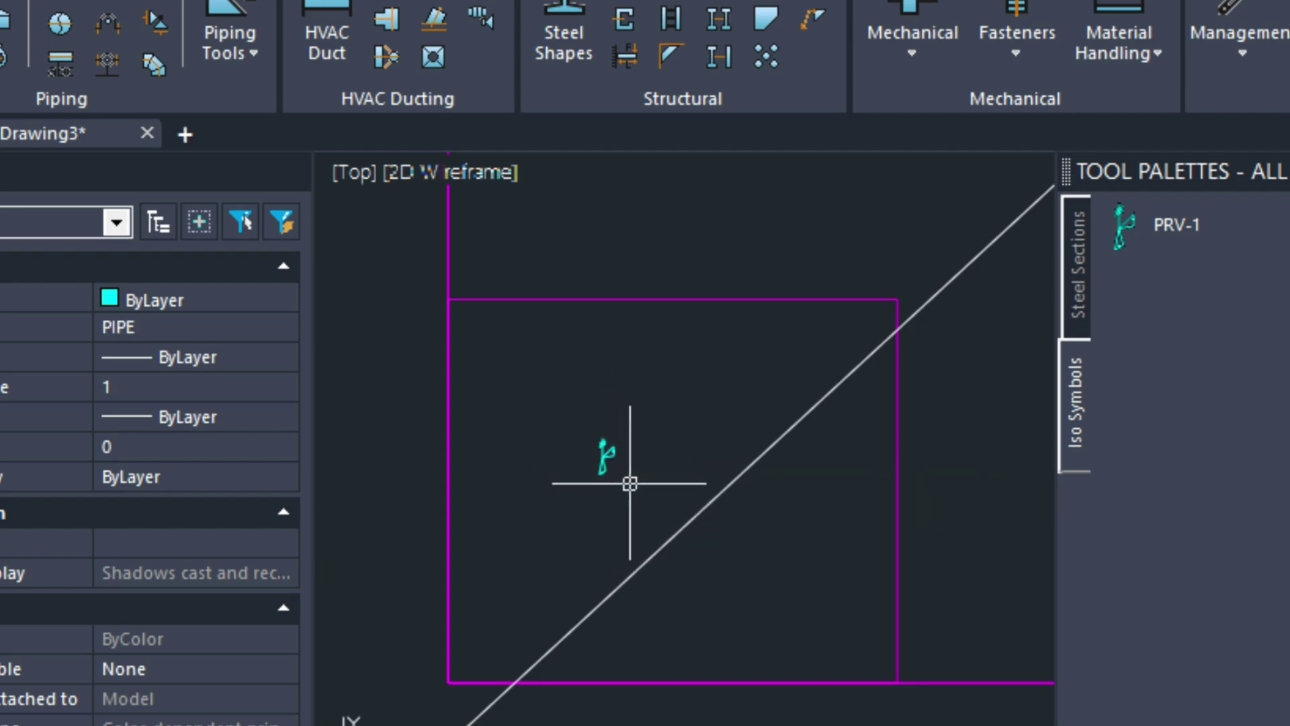
# - Explode the inserted PRV-1 block into separate entities
pyautogui.scroll(3, 628, 481)
pyautogui.scroll(2, 629, 482)
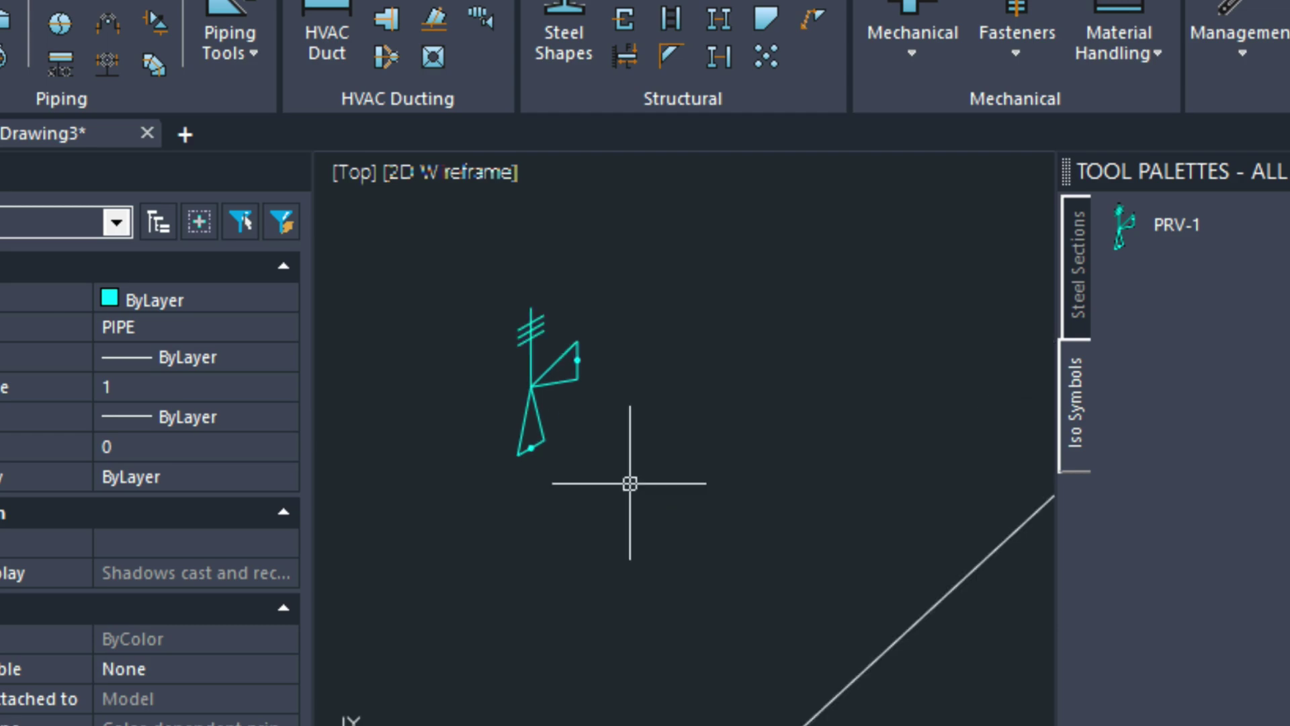
pyautogui.moveTo(651, 438)
pyautogui.mouseDown(button='middle')
pyautogui.moveTo(728, 470)
pyautogui.moveTo(680, 427)
pyautogui.mouseUp(button='middle')
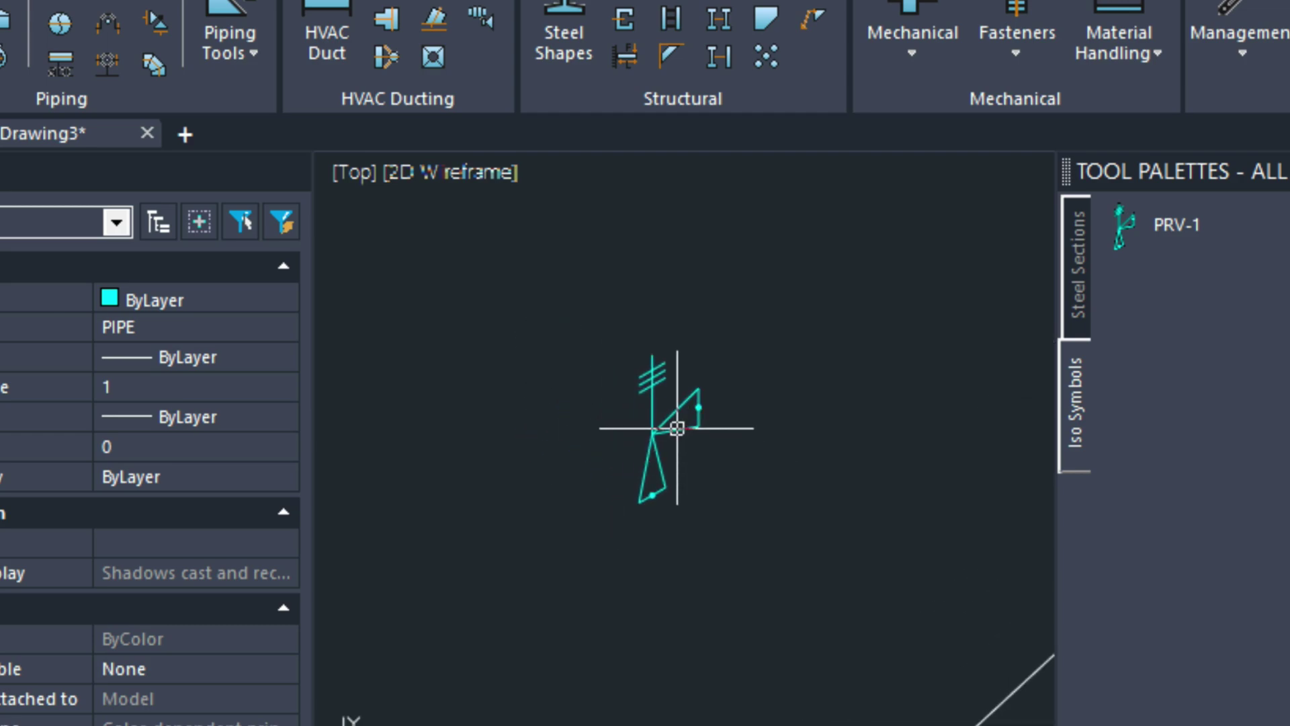
pyautogui.click(674, 427)
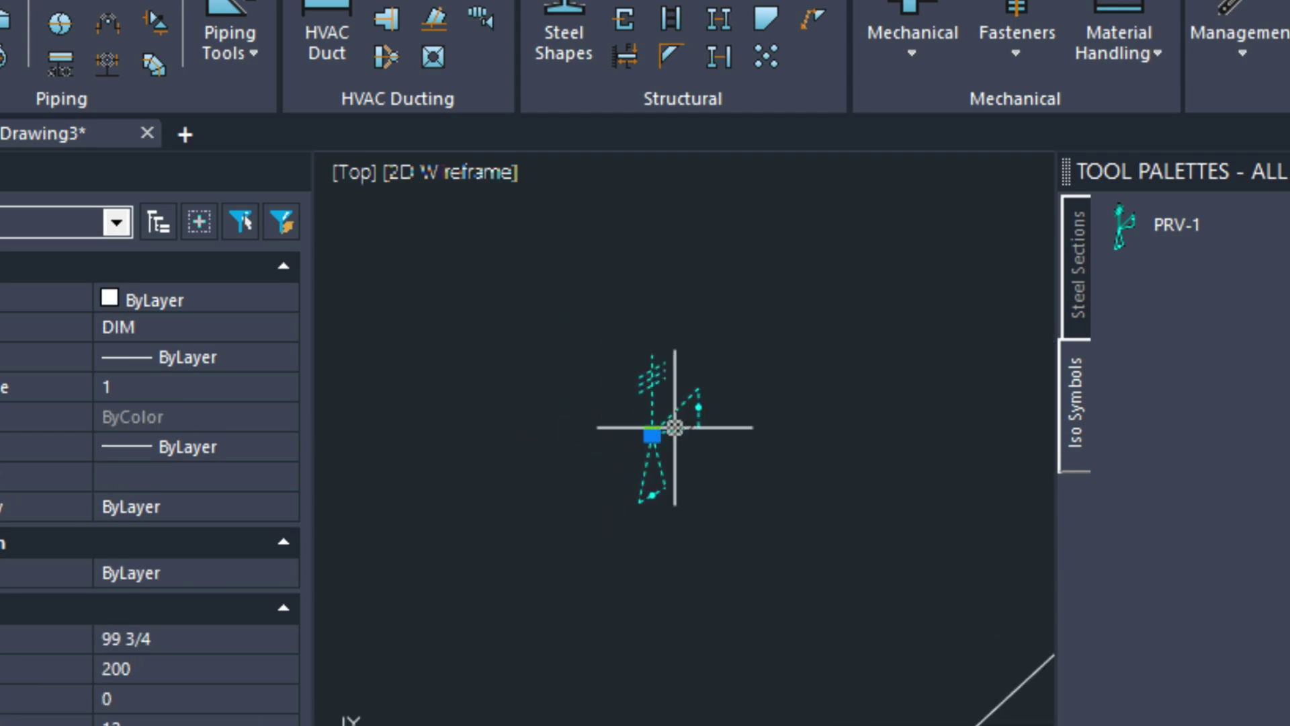
pyautogui.write('X')
pyautogui.press('Return')
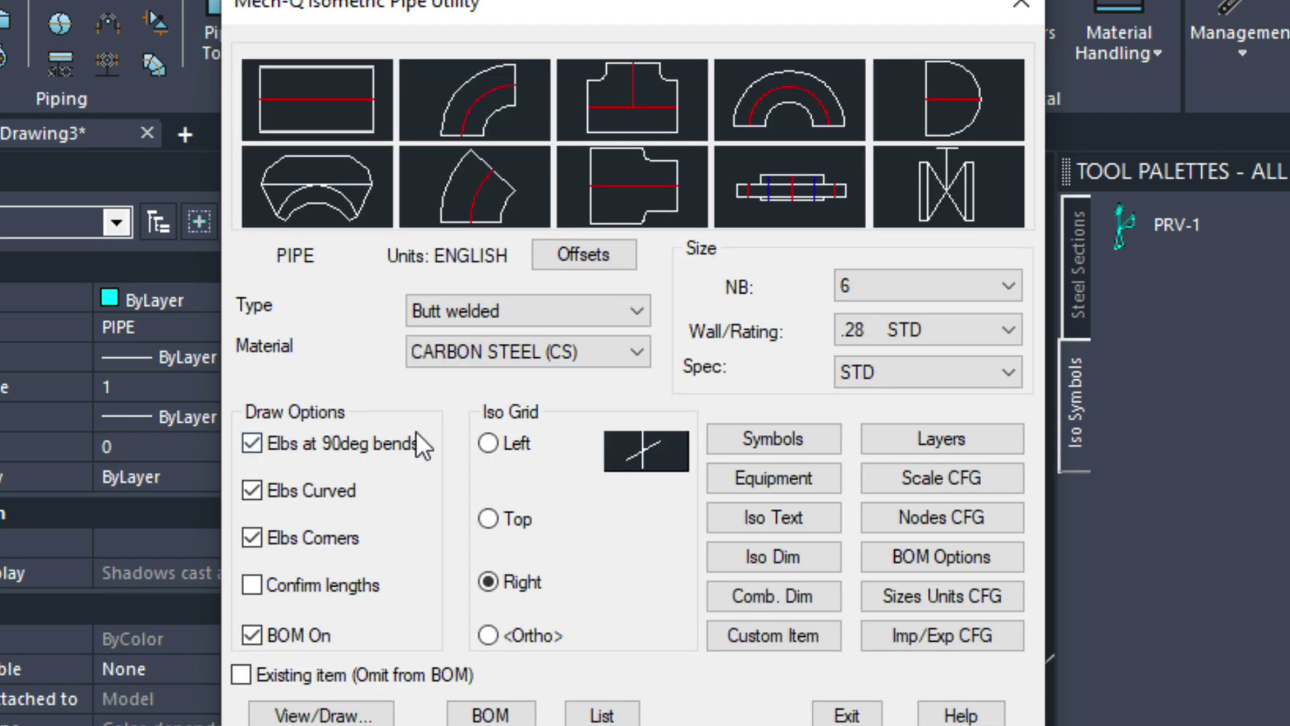
# - Define all the exploded valve symbol's entities as a custom BOM item named PRV, centred on the intersection of its lines
pyautogui.click(758, 634)
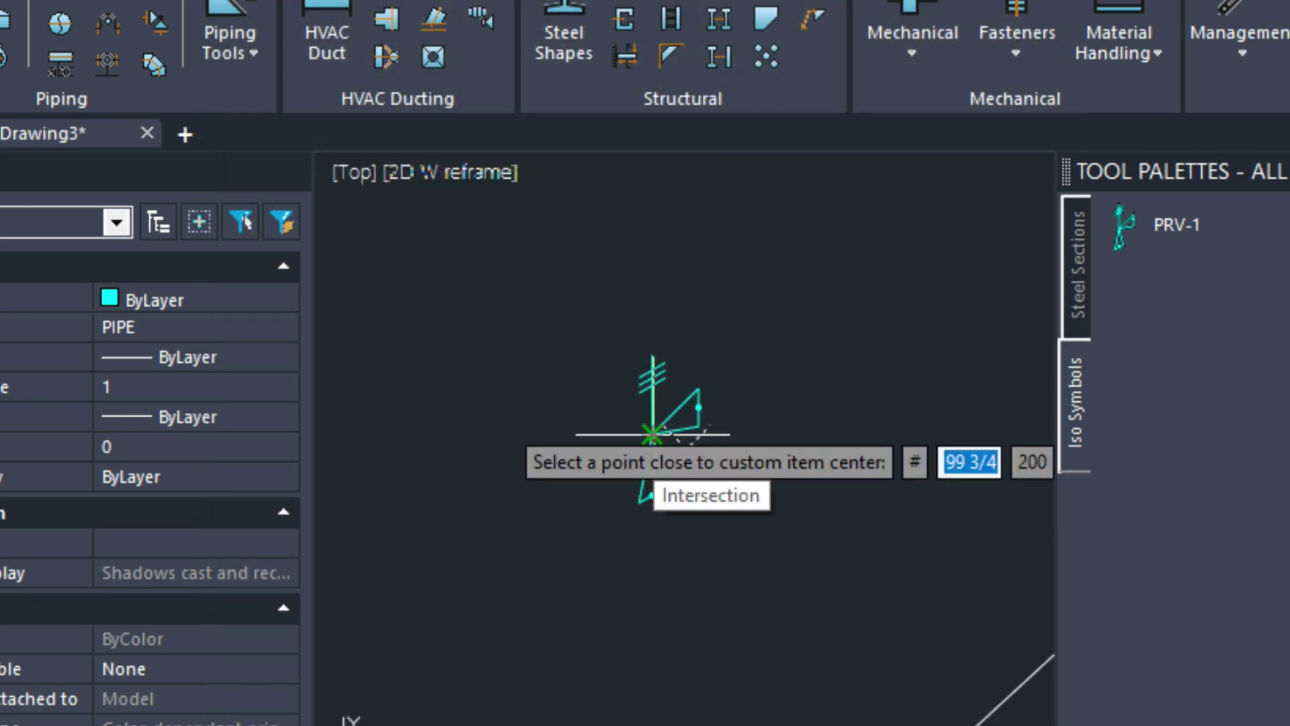
pyautogui.click(652, 434)
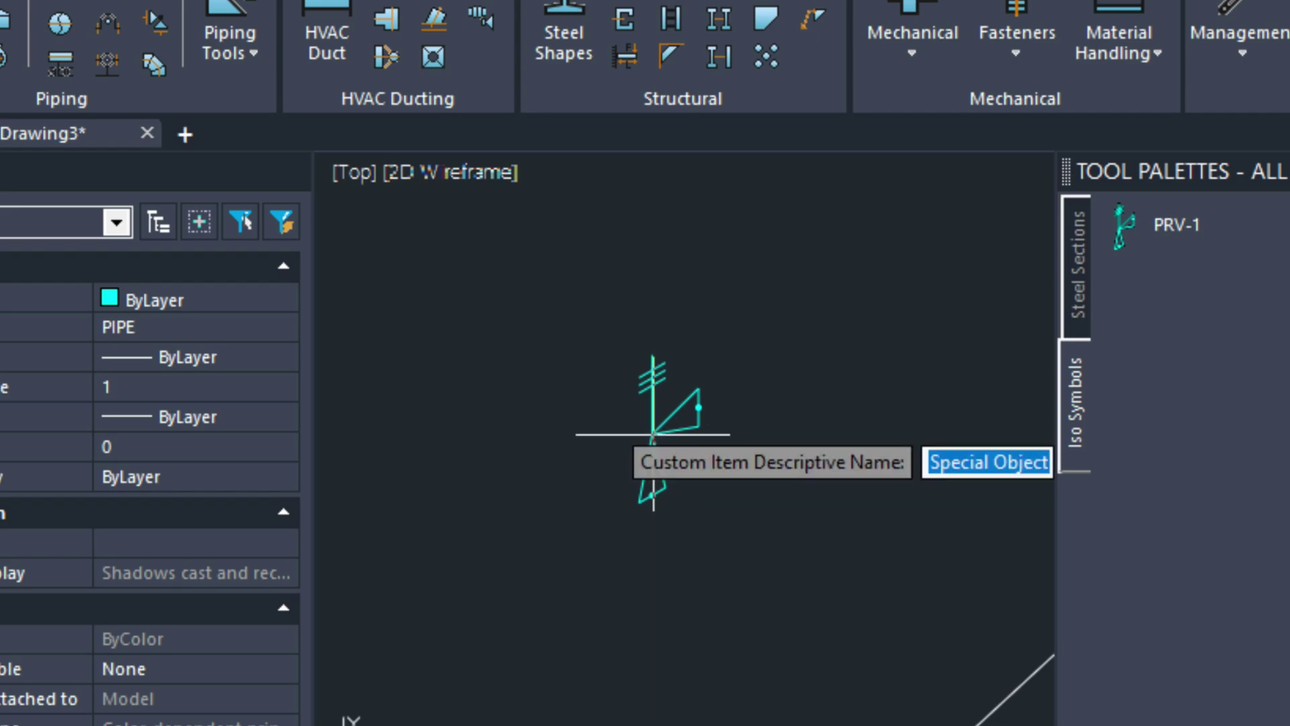
pyautogui.write('PRV')
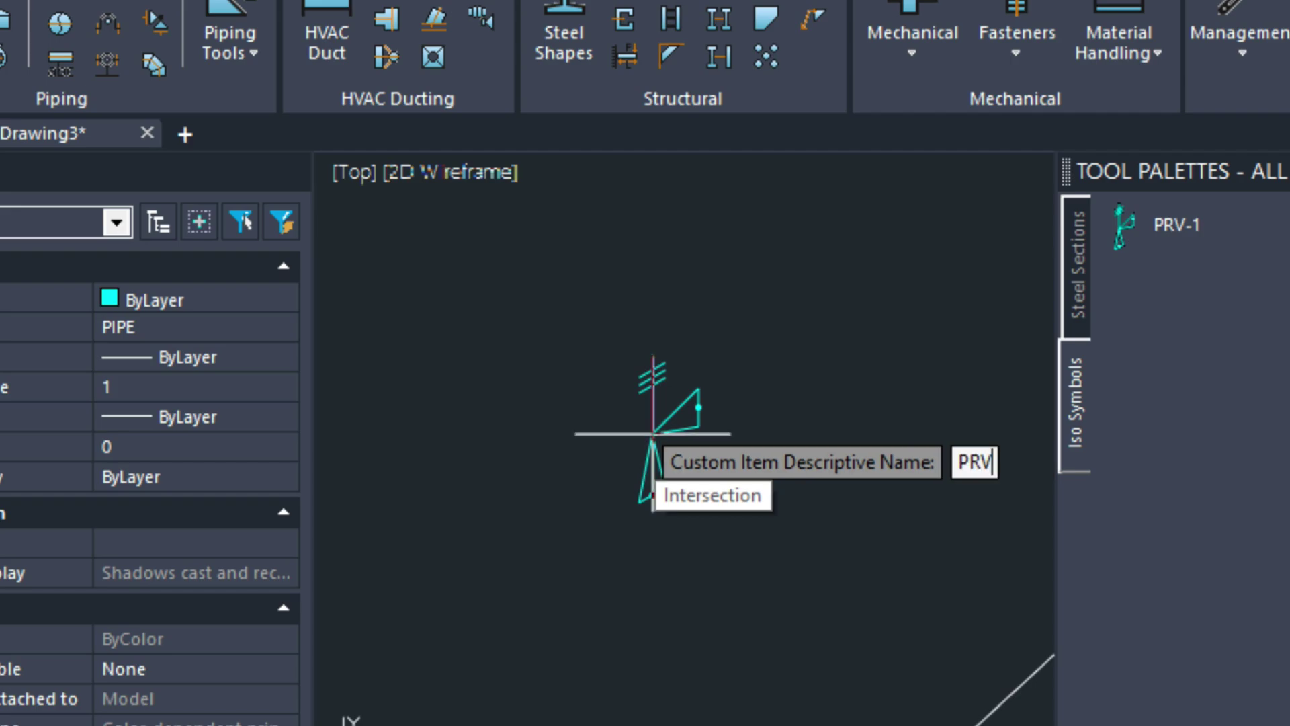
pyautogui.press('Return')
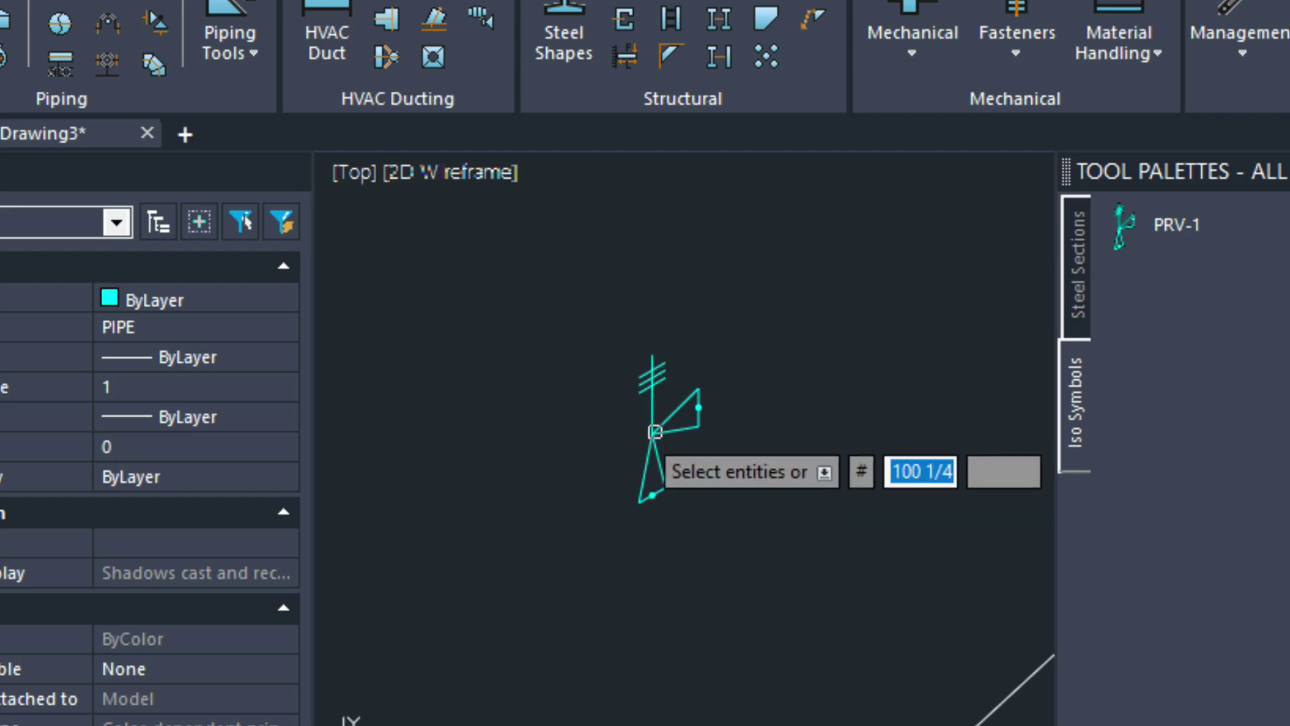
pyautogui.click(739, 515)
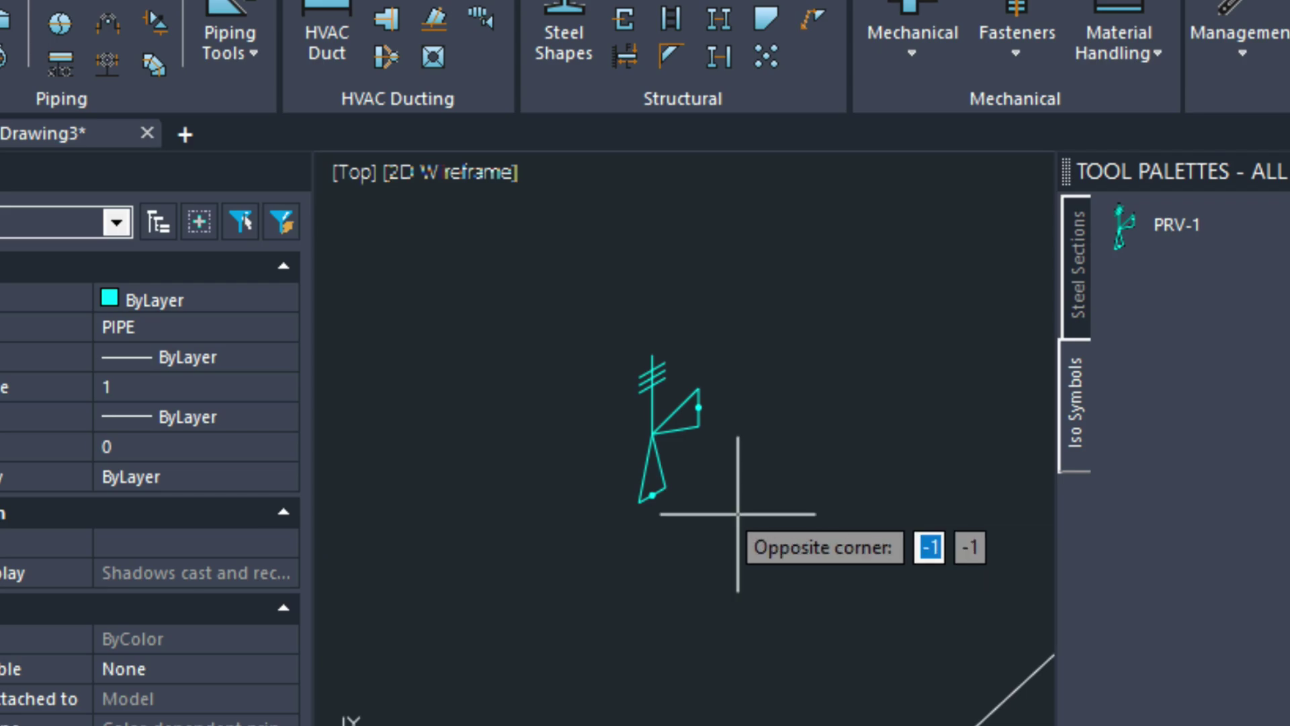
pyautogui.click(593, 342)
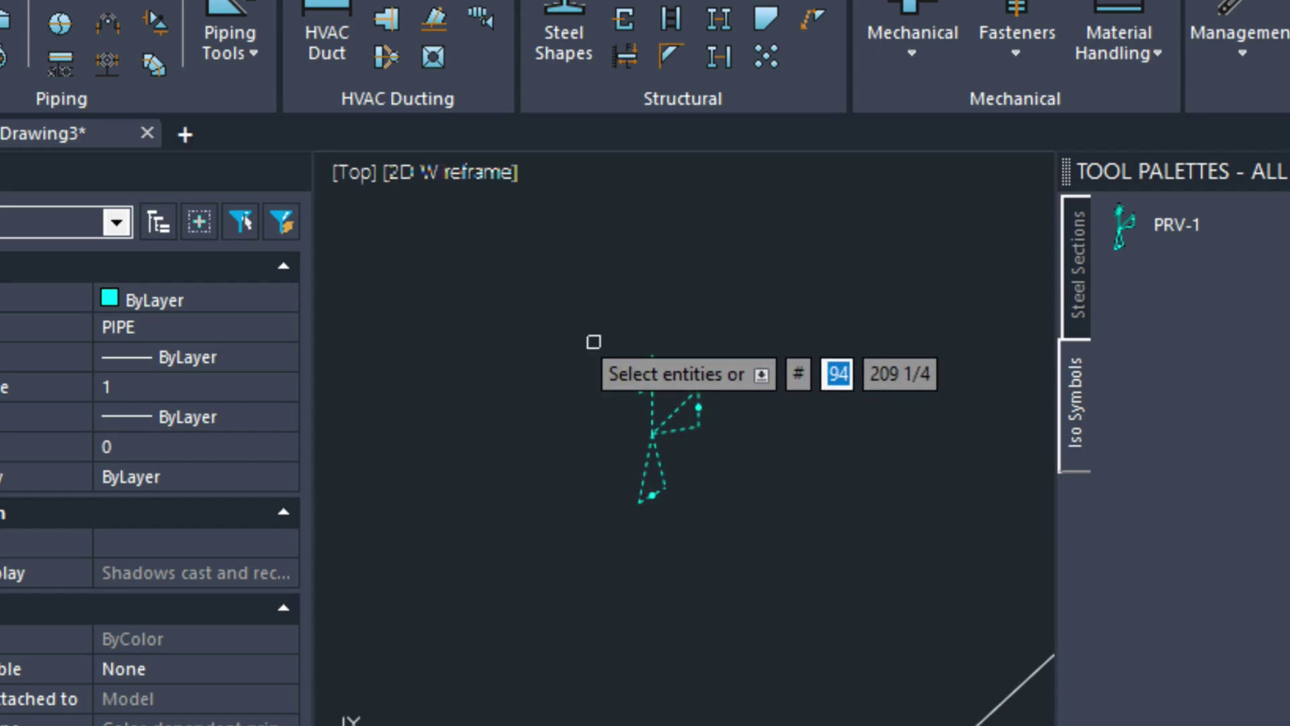
pyautogui.press('Return')
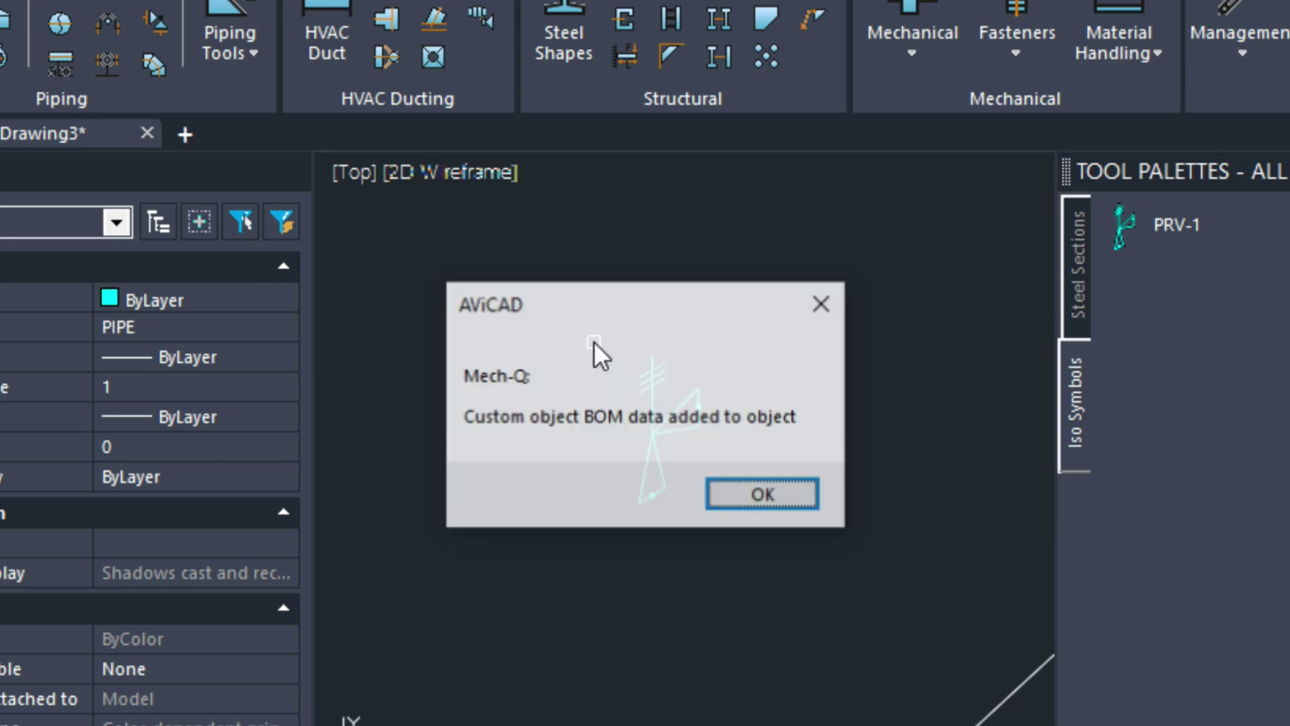
pyautogui.click(764, 496)
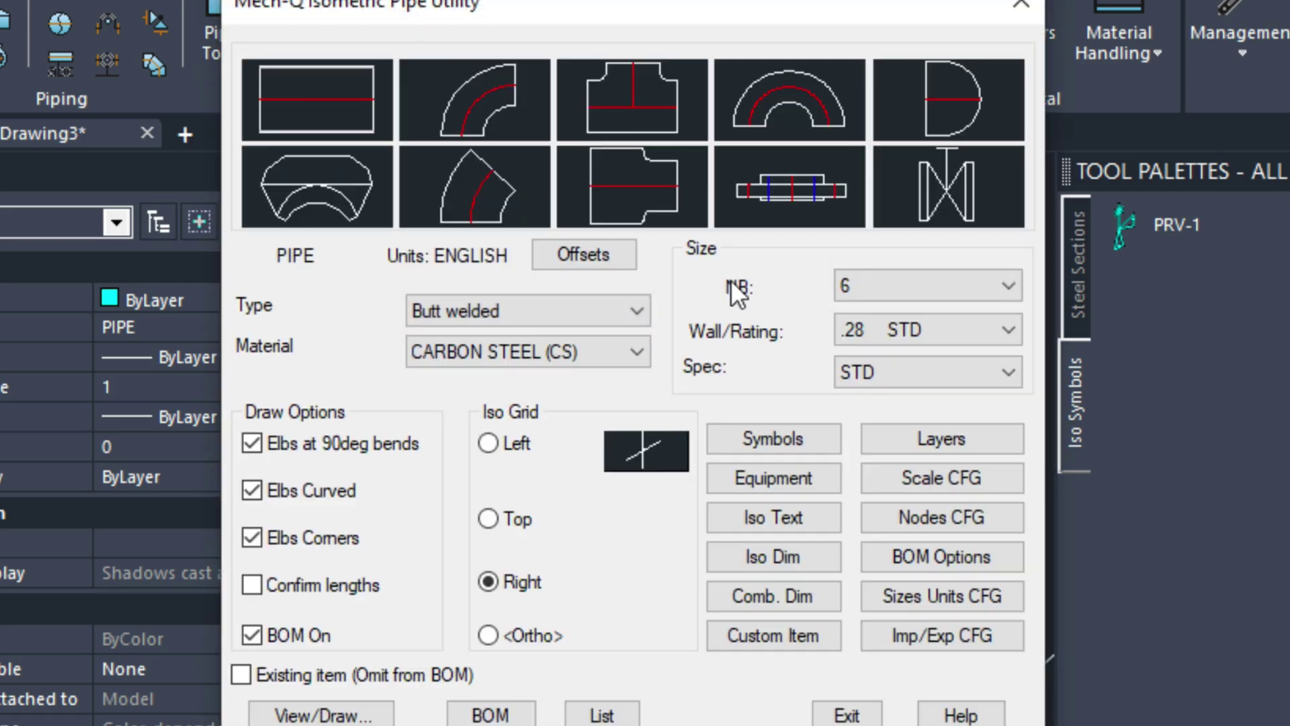
# - Draw a 6 NB butt-welded carbon steel pipe 12 long straight down from the PRV symbol's lower connection point
pyautogui.moveTo(851, 7)
pyautogui.mouseDown()
pyautogui.moveTo(792, 13)
pyautogui.moveTo(831, 172)
pyautogui.moveTo(959, 453)
pyautogui.moveTo(1289, 23)
pyautogui.moveTo(1191, 2)
pyautogui.moveTo(1022, 8)
pyautogui.mouseUp()
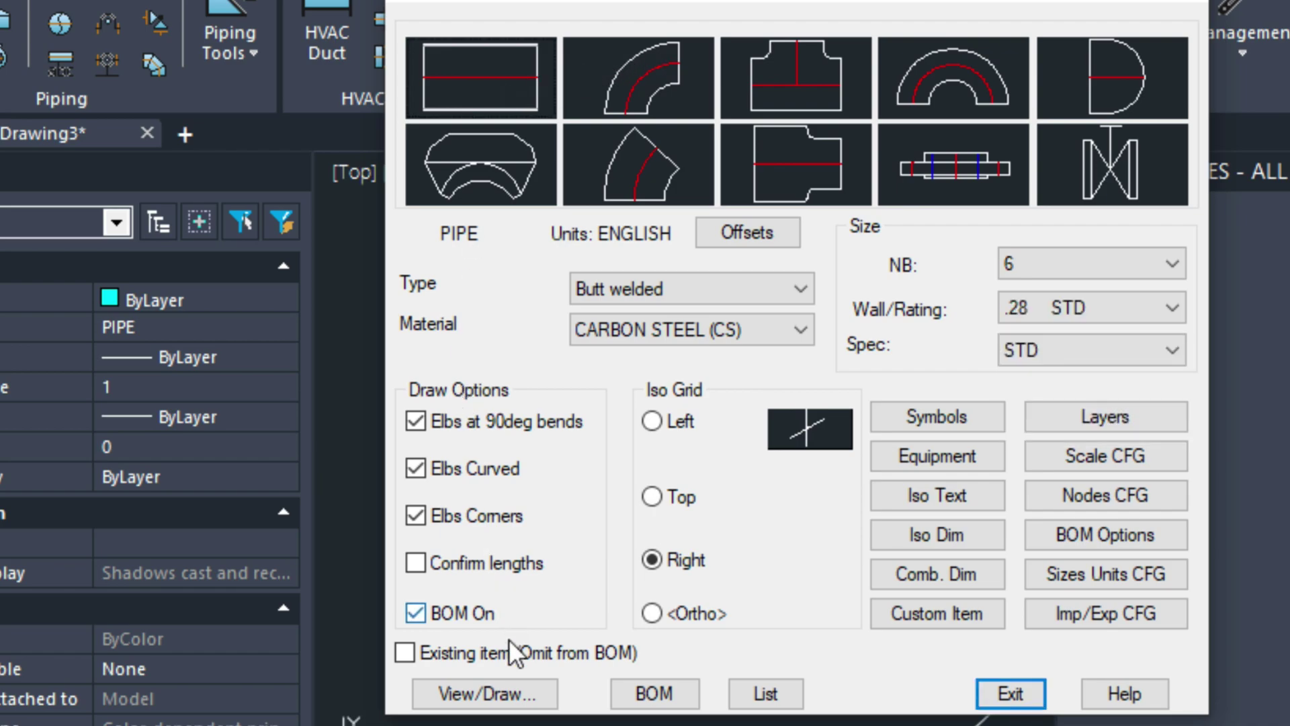
pyautogui.click(505, 693)
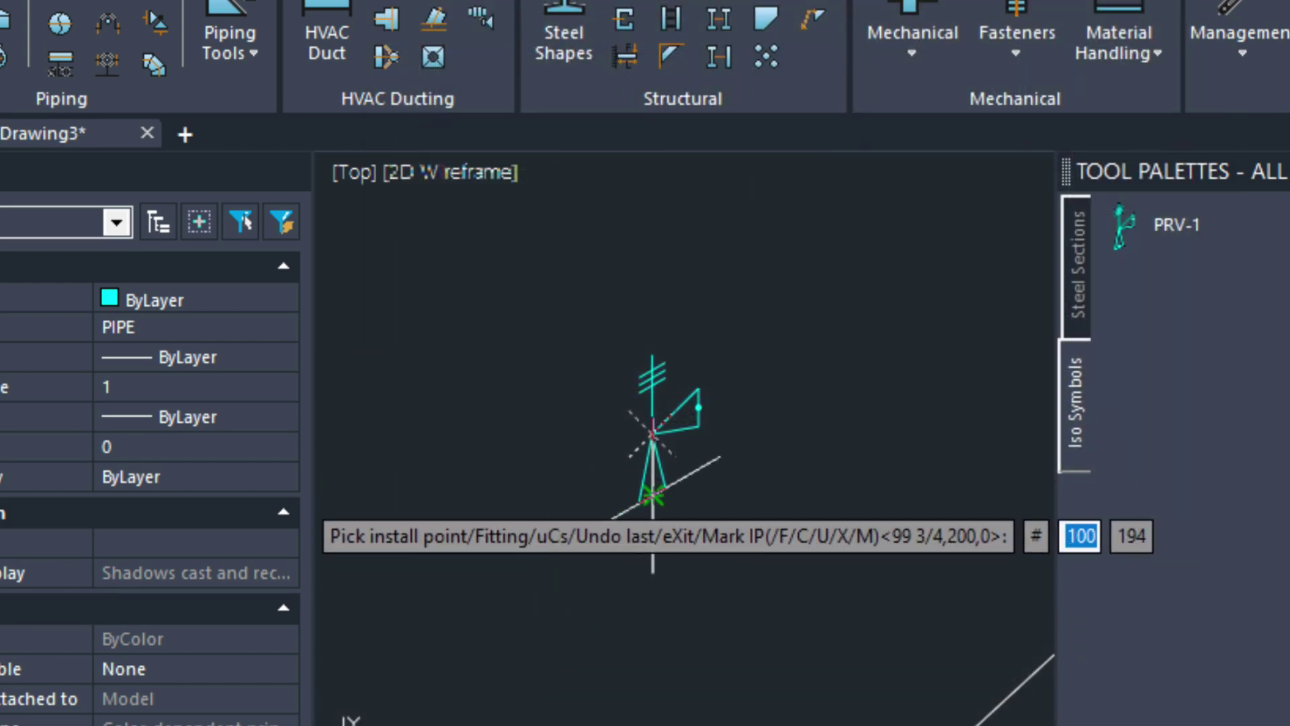
pyautogui.click(652, 496)
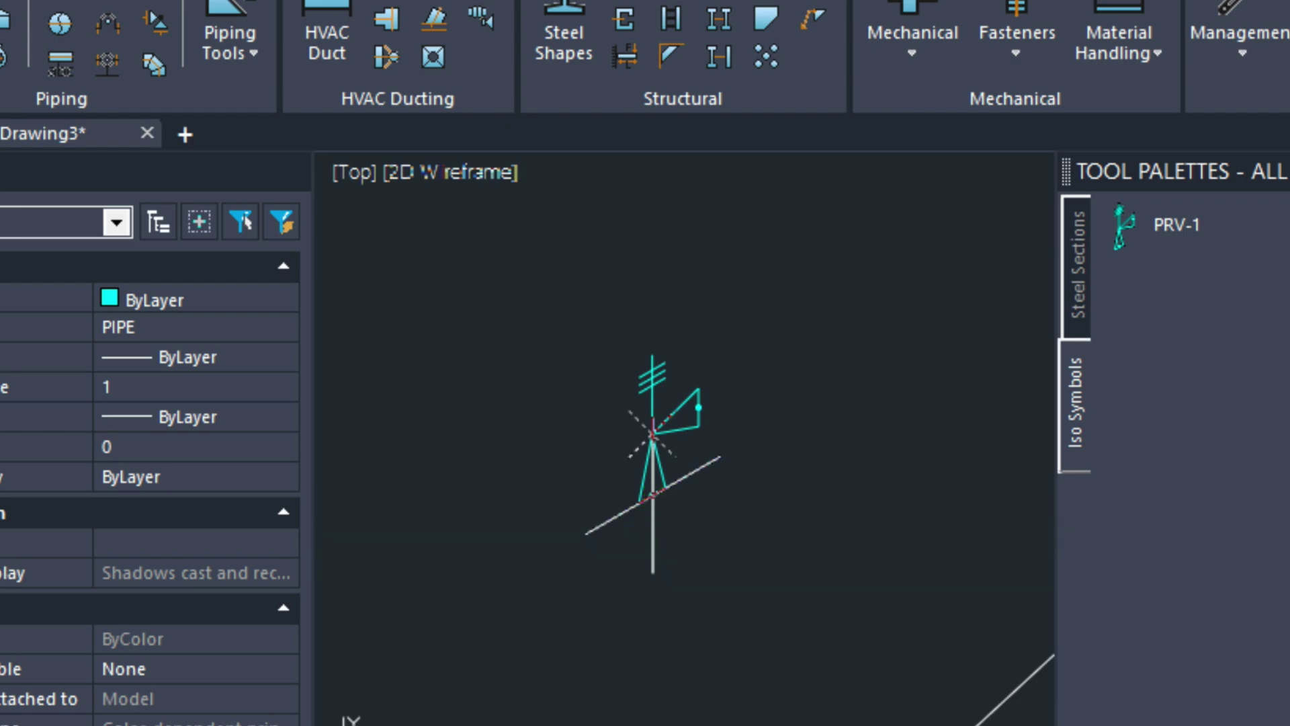
pyautogui.write('12')
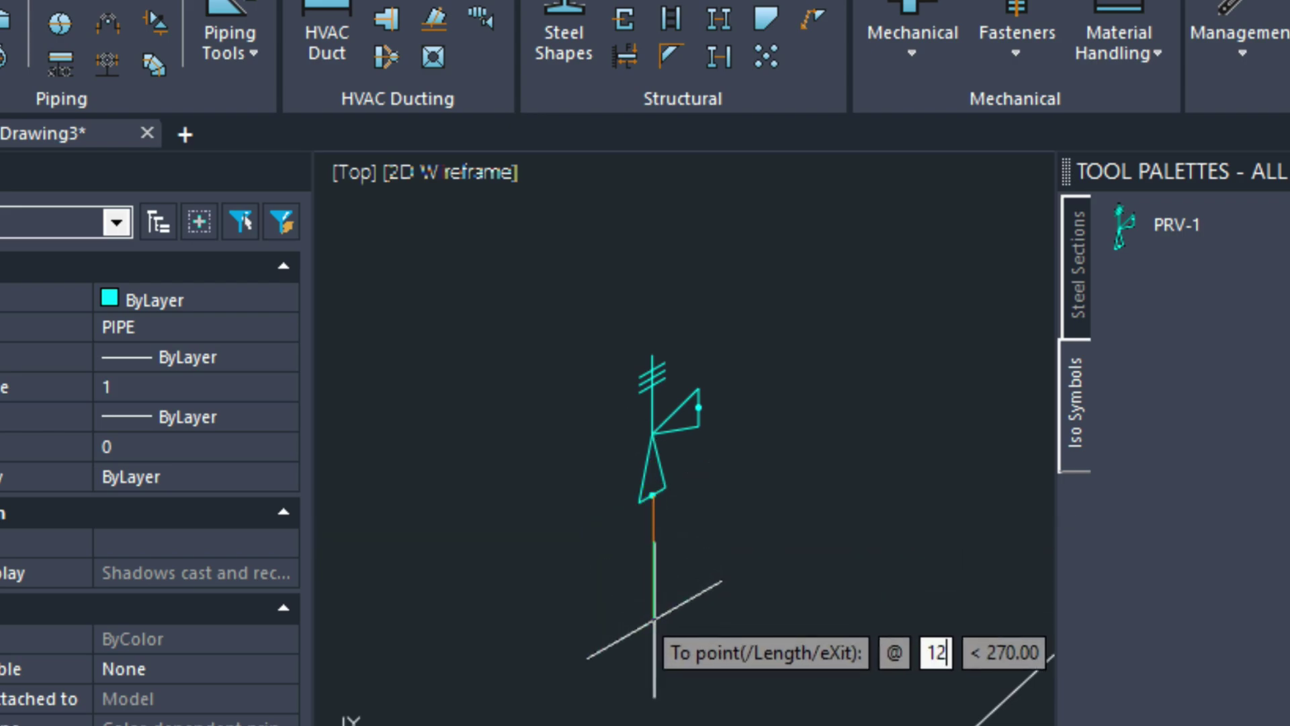
pyautogui.press('Return')
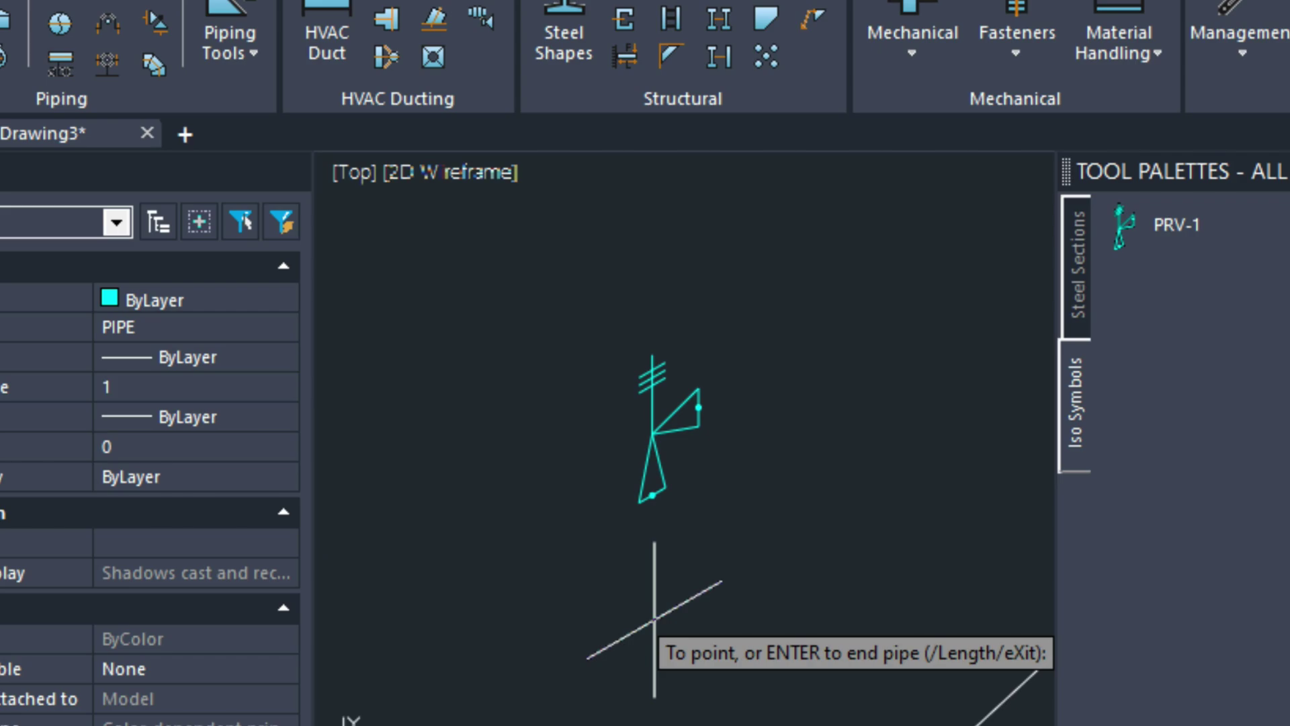
pyautogui.press('Return')
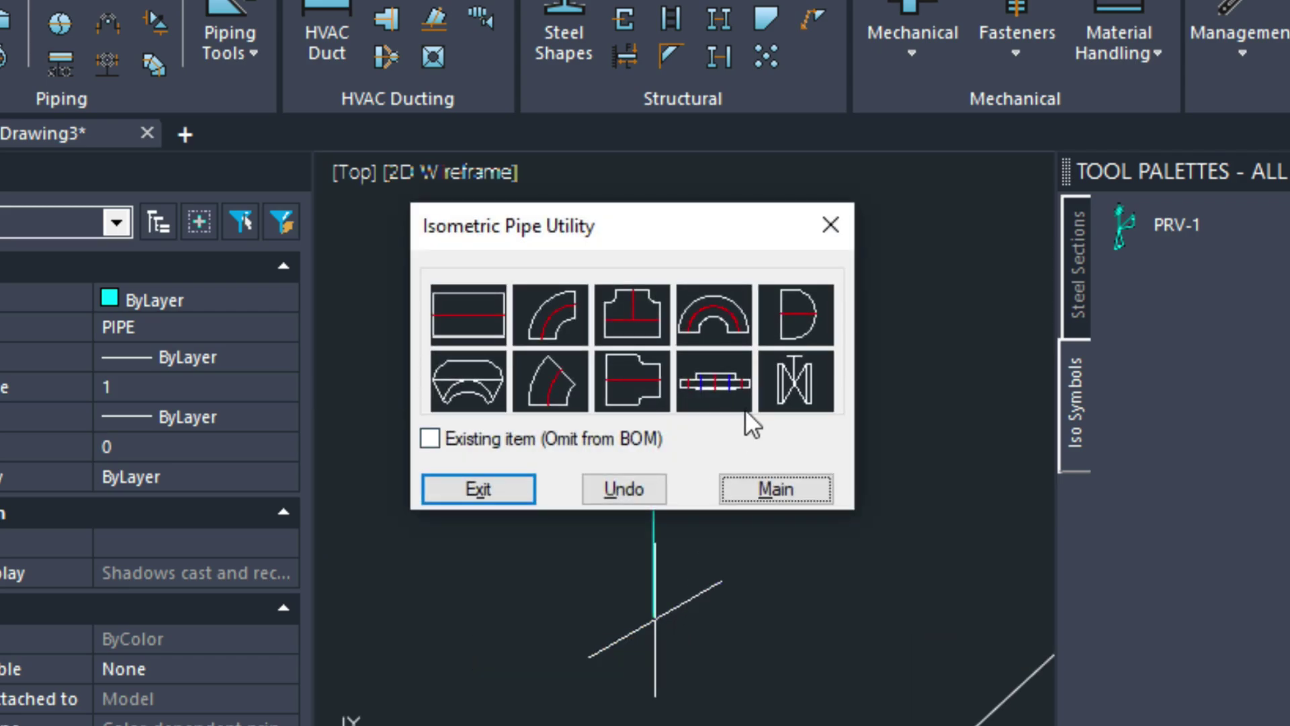
# - Add a raised-face slip-on flange, installed from its hub side, at the pipe's lower end, pointing down and without fasteners
pyautogui.click(719, 387)
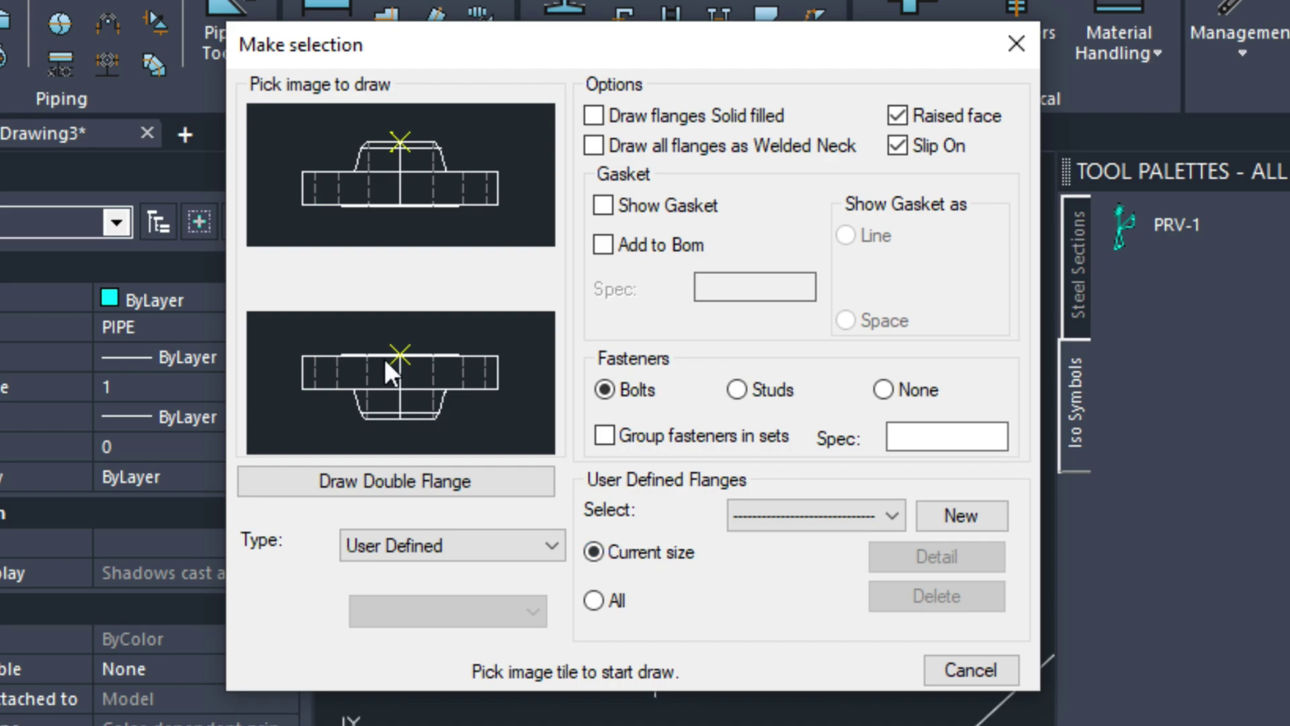
pyautogui.click(394, 147)
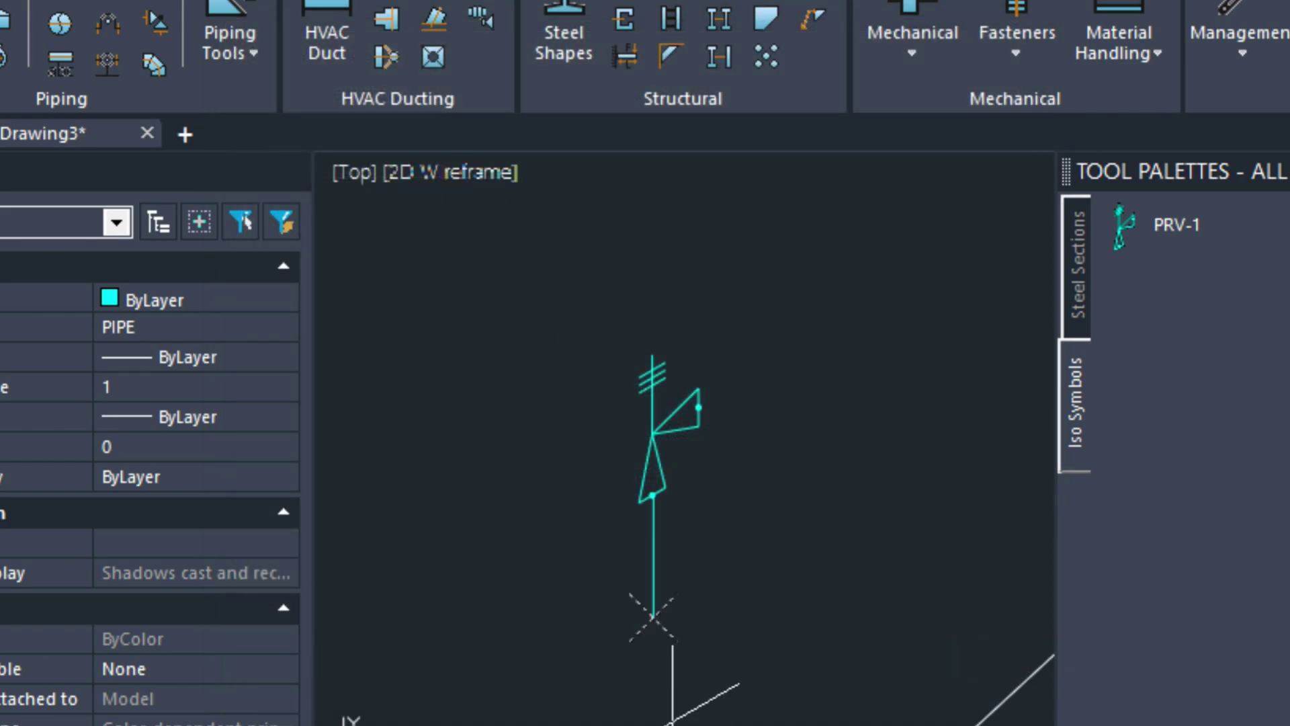
pyautogui.click(656, 613)
pyautogui.click(662, 676)
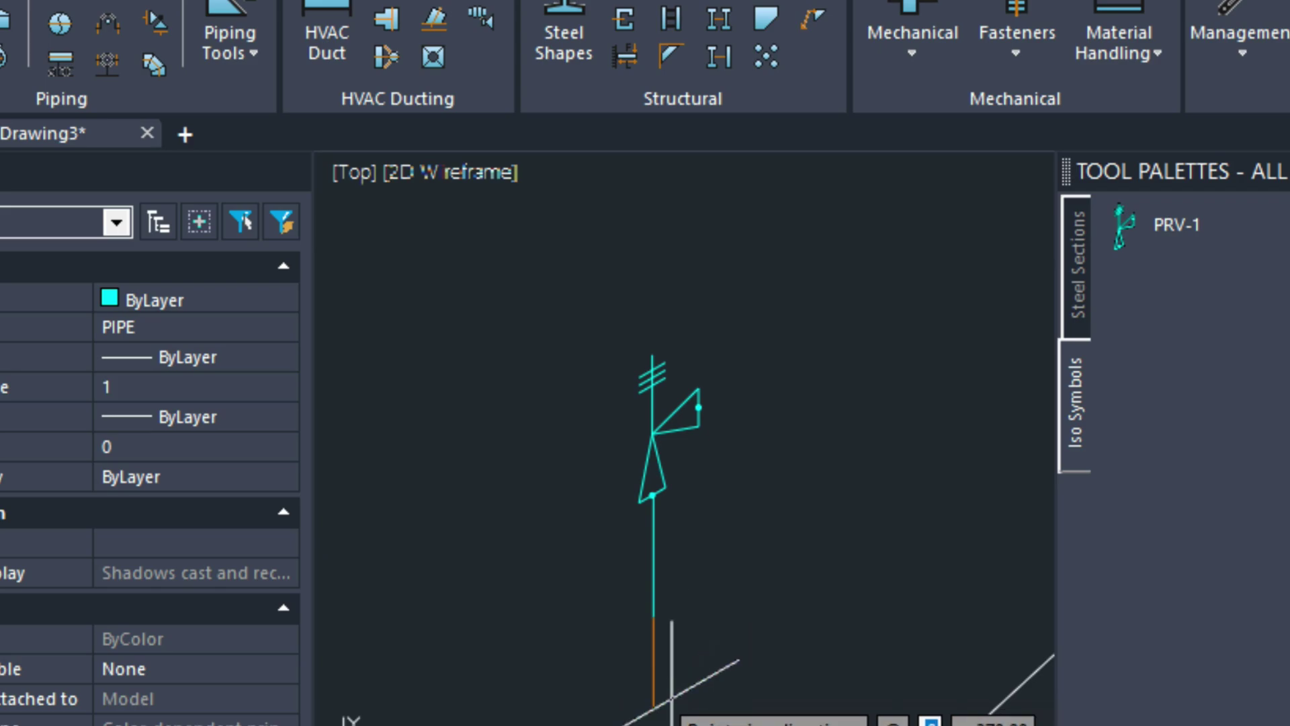
pyautogui.write('n')
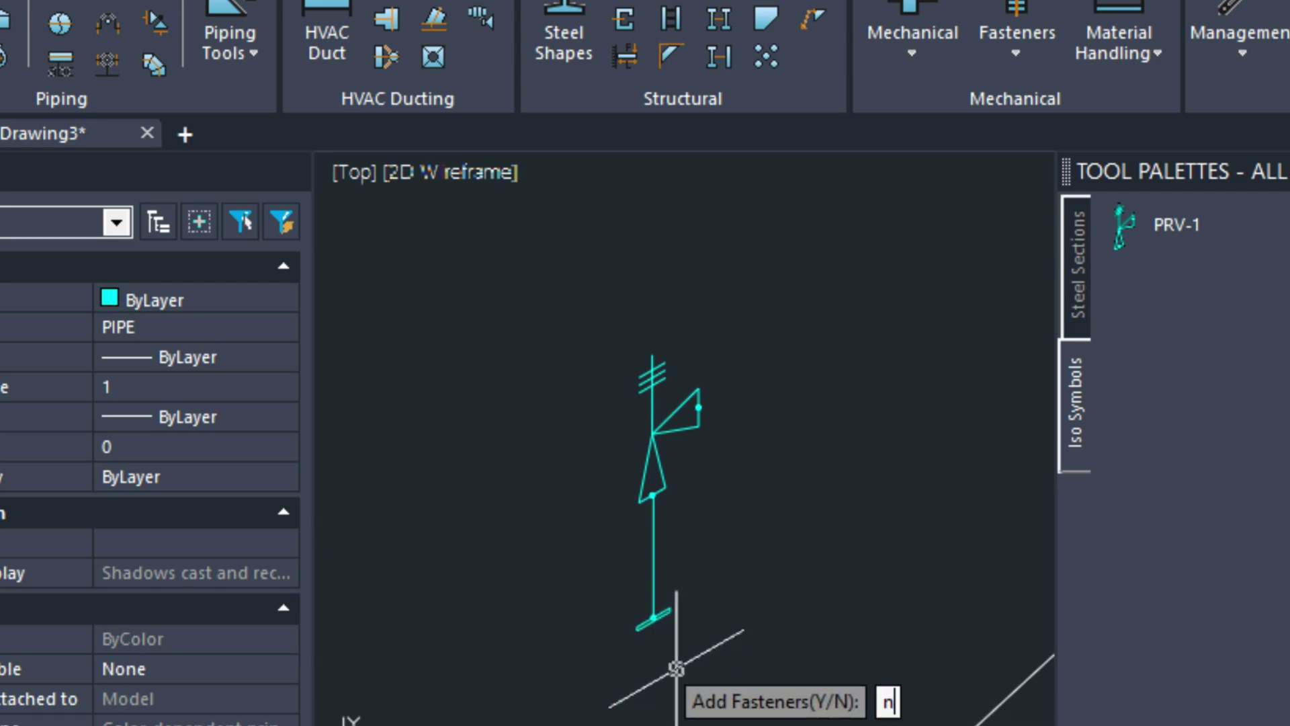
pyautogui.press('Return')
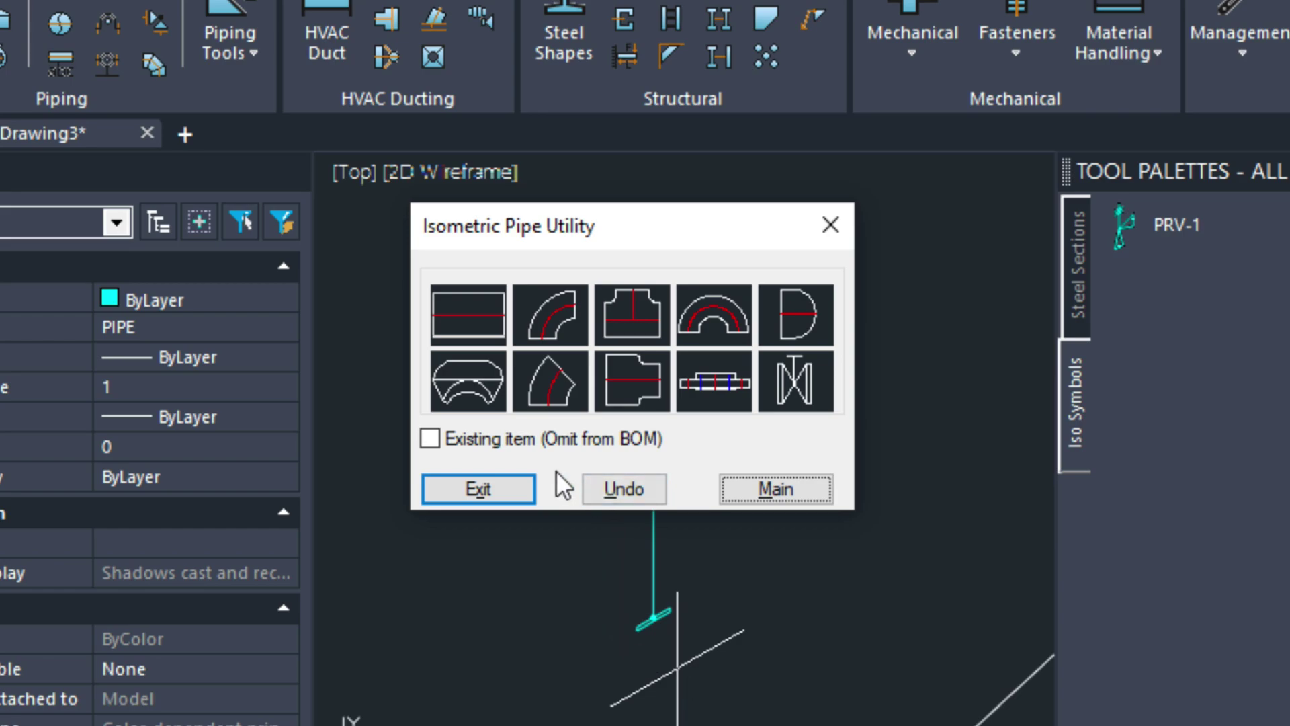
# - Add a gate valve, inserted by its end face, directly below the flange and pointing down
pyautogui.click(799, 375)
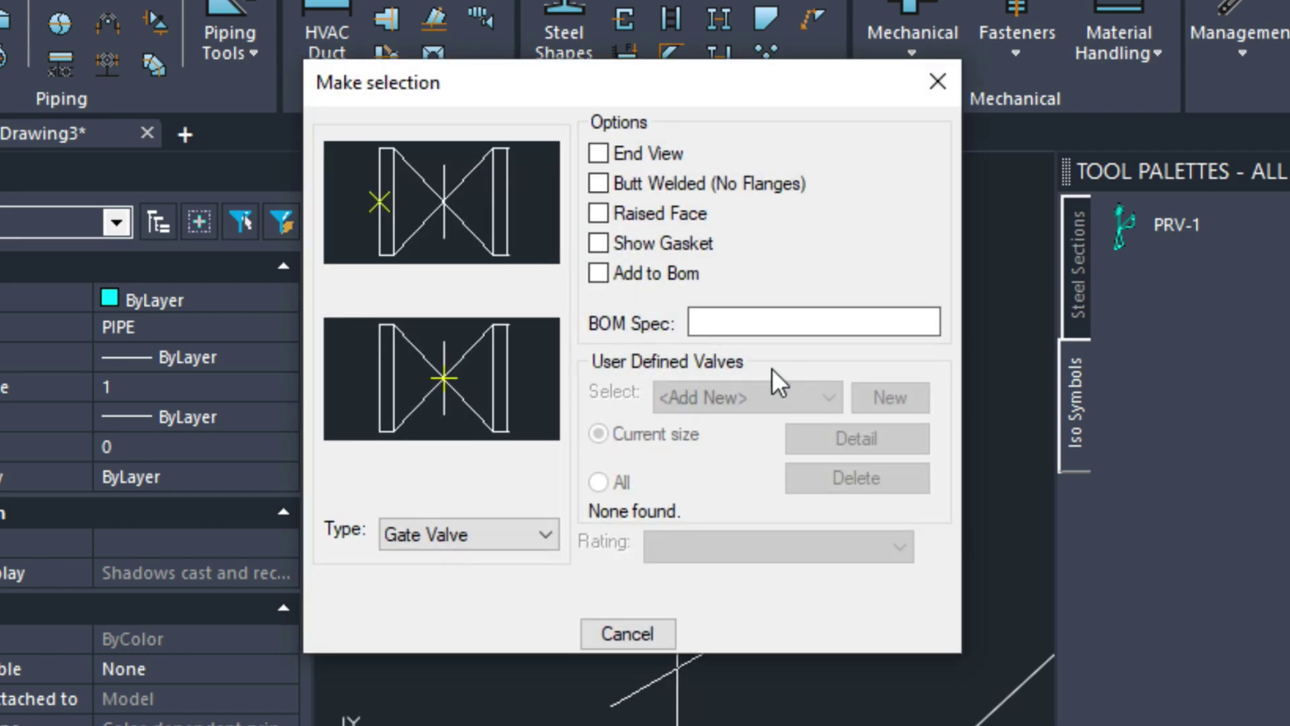
pyautogui.click(381, 195)
pyautogui.click(581, 541)
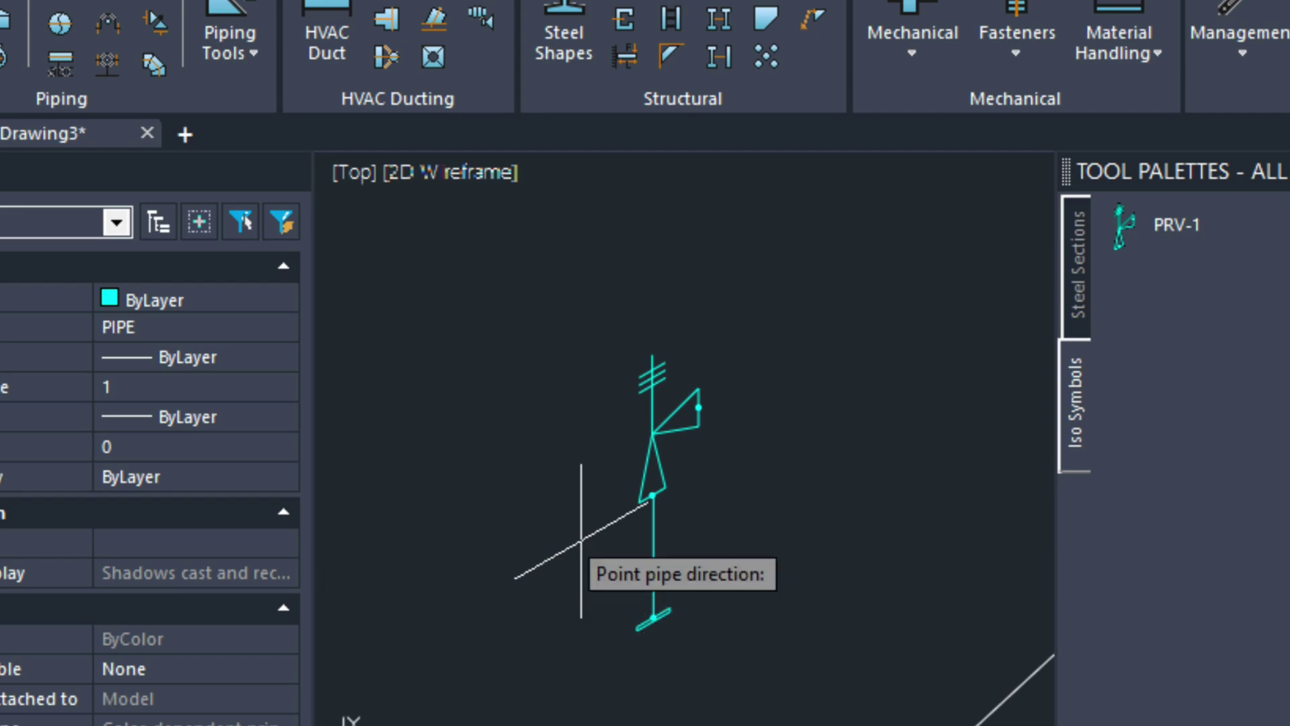
pyautogui.click(669, 693)
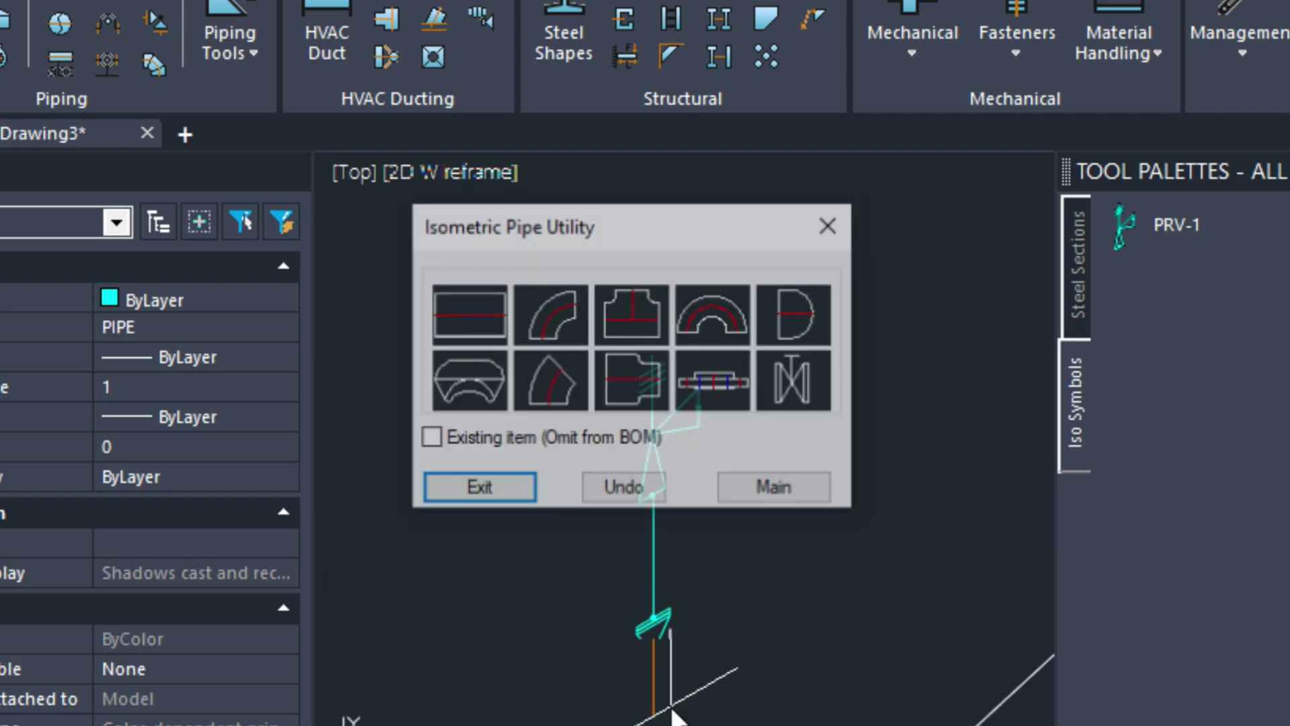
# - Add a raised-face slip-on flange, installed from its face side, beneath the gate valve and pointing down
pyautogui.click(733, 389)
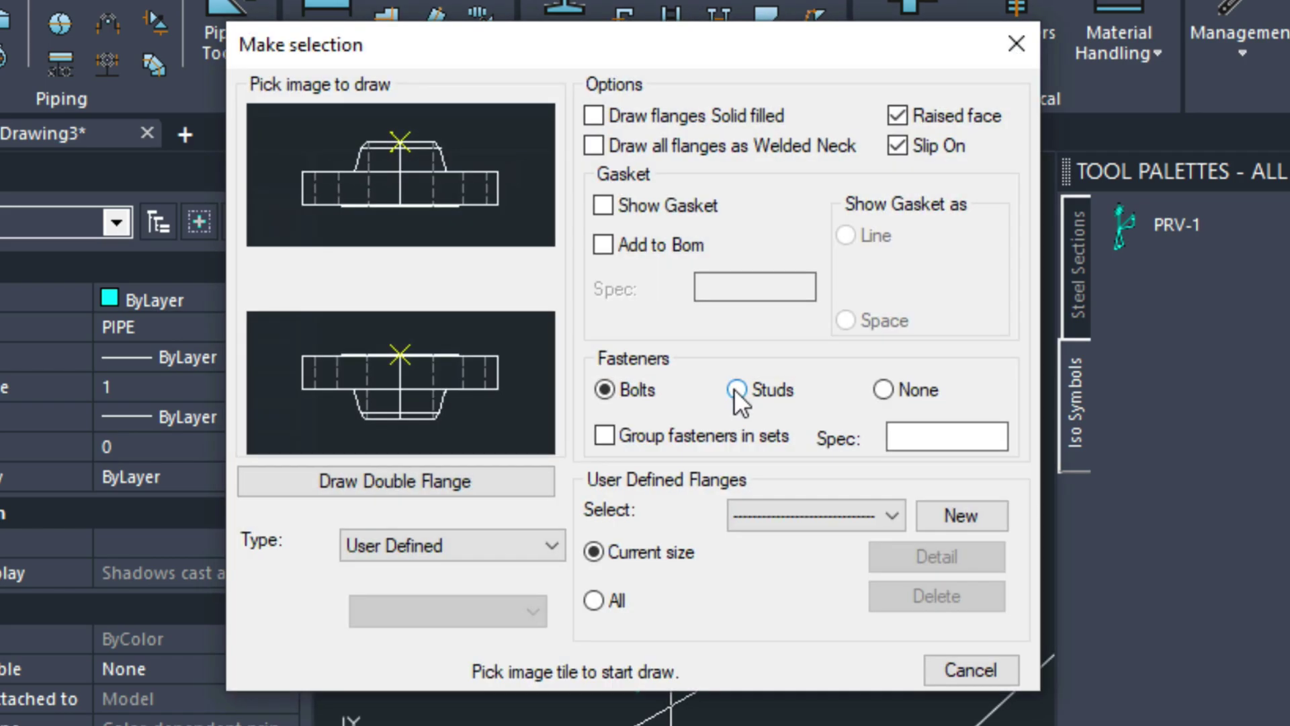
pyautogui.click(389, 383)
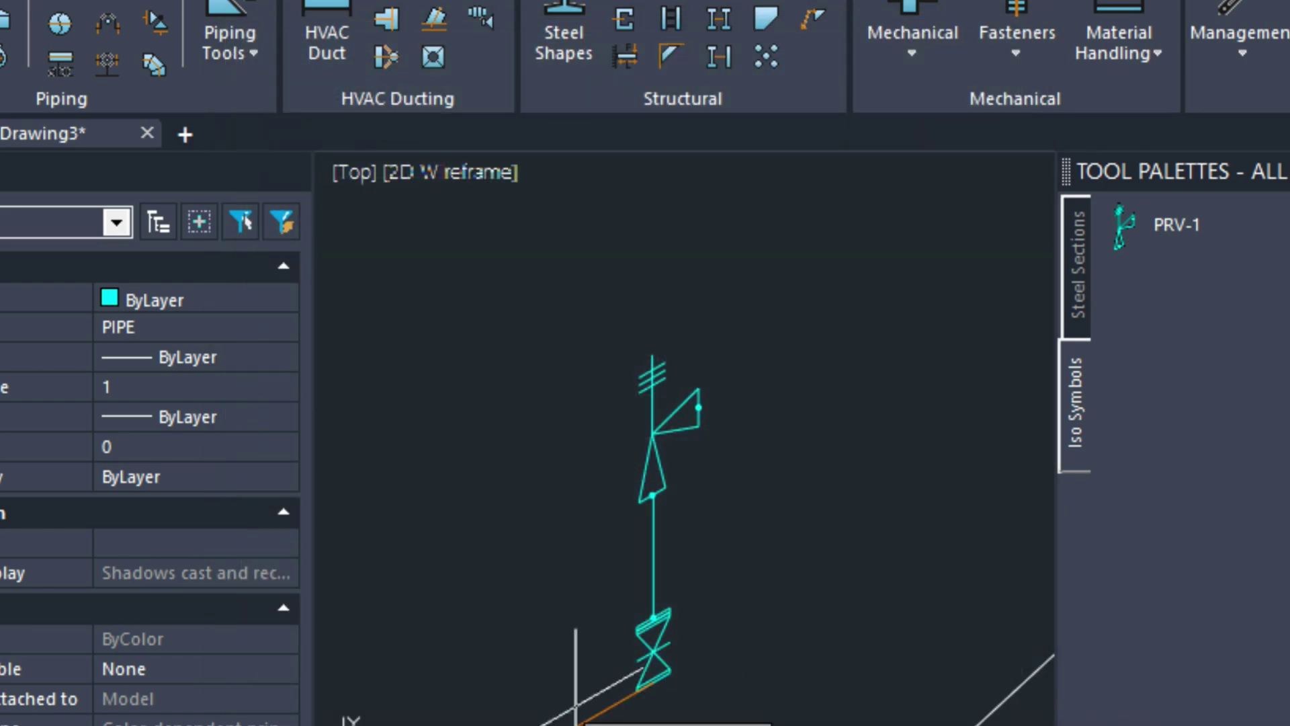
pyautogui.click(671, 725)
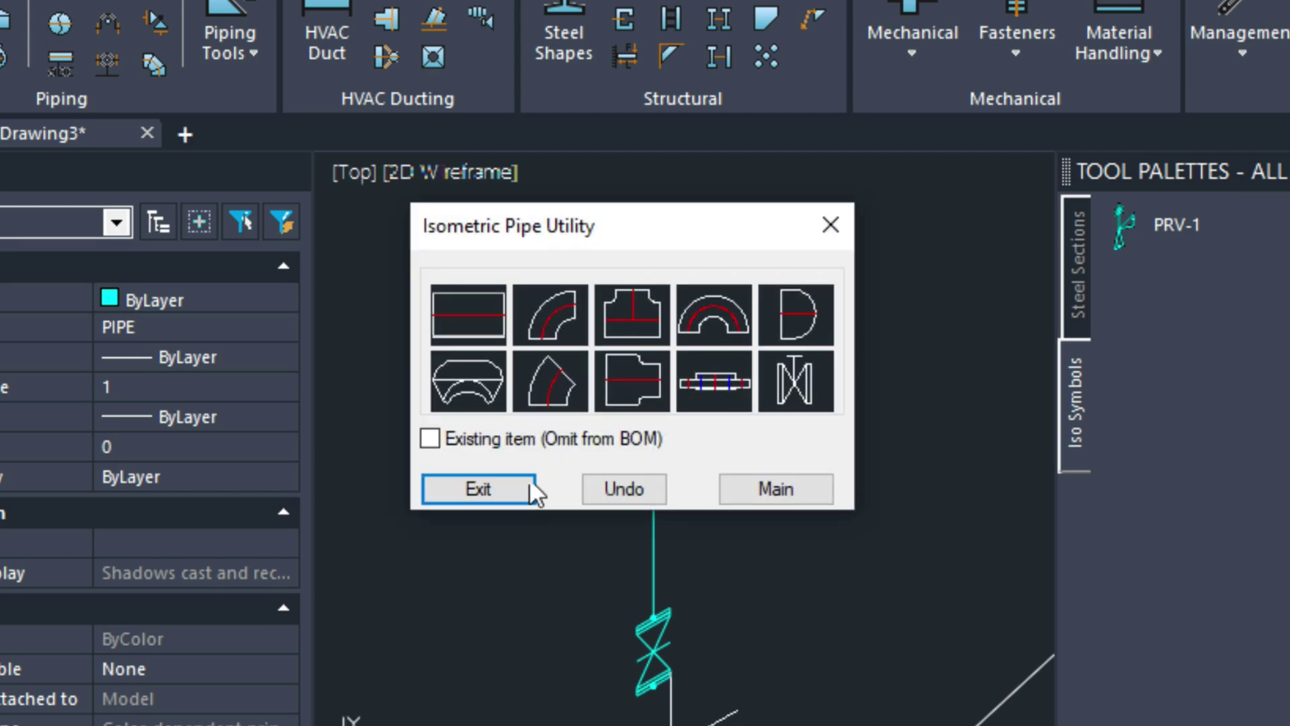
# - Draw a pipe straight down from the face of the flange beneath the gate valve
pyautogui.click(463, 316)
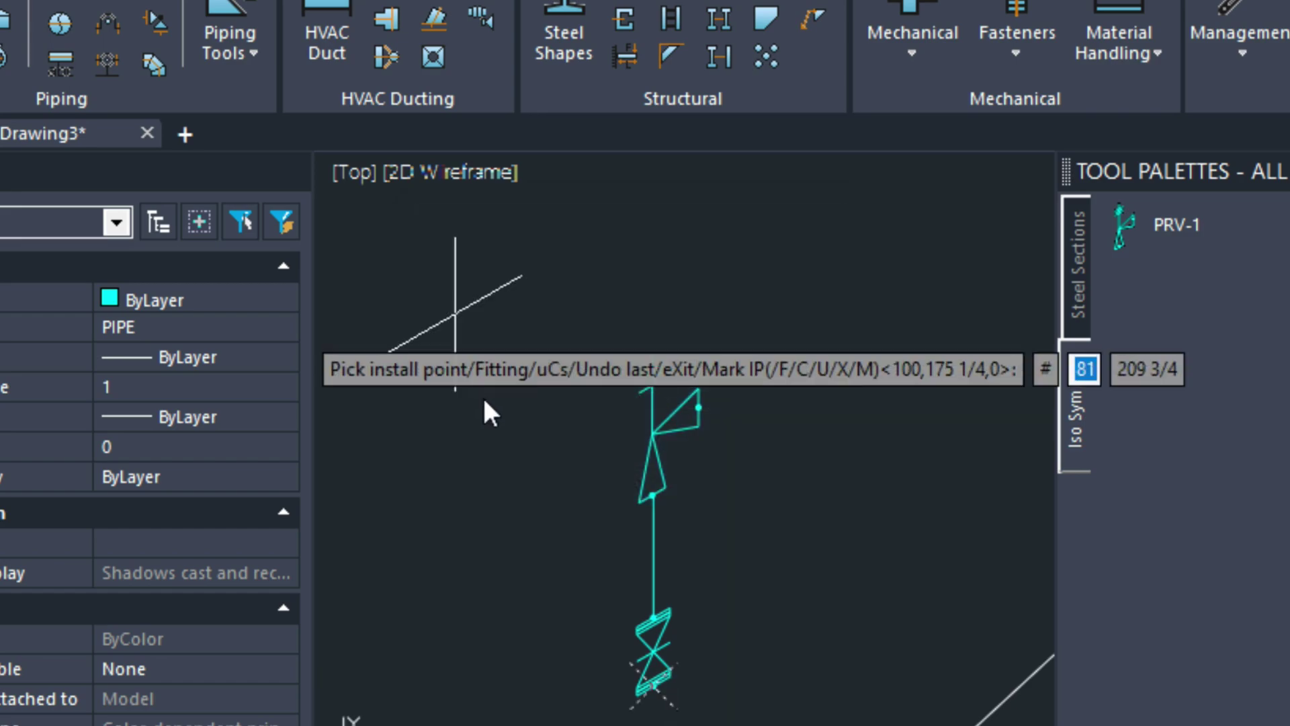
pyautogui.click(651, 684)
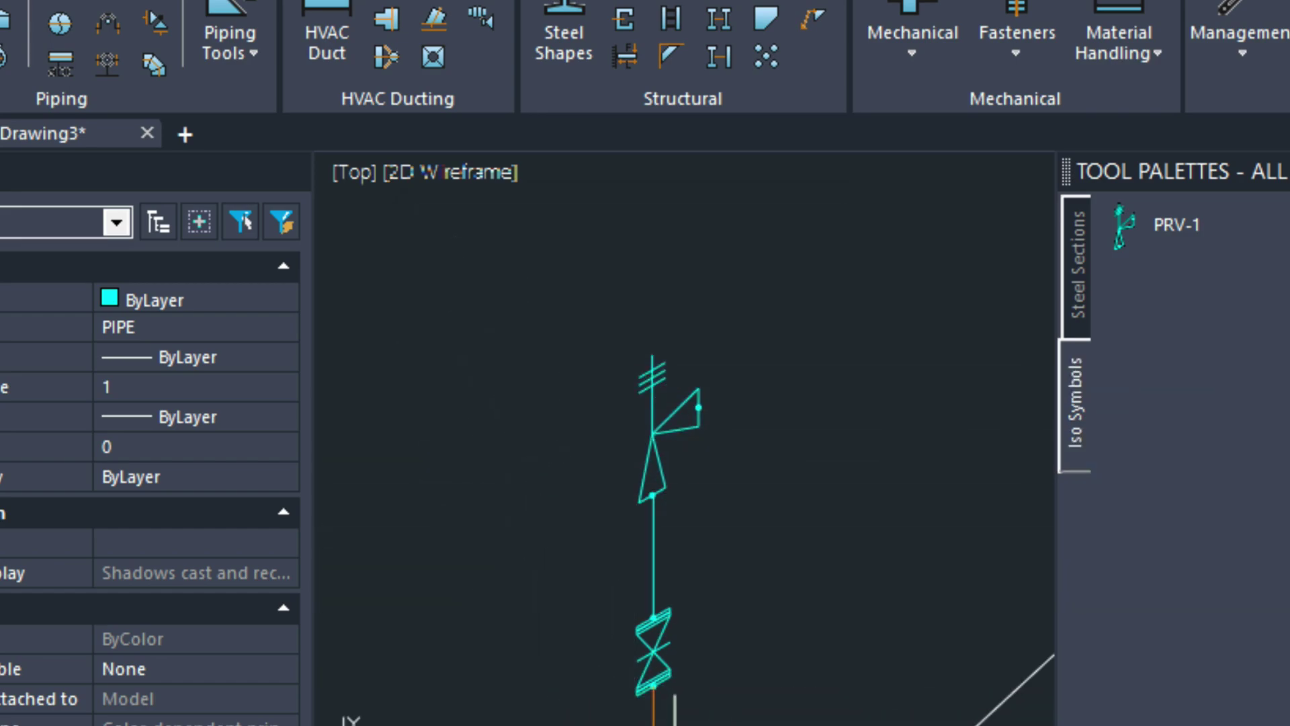
pyautogui.press('Return')
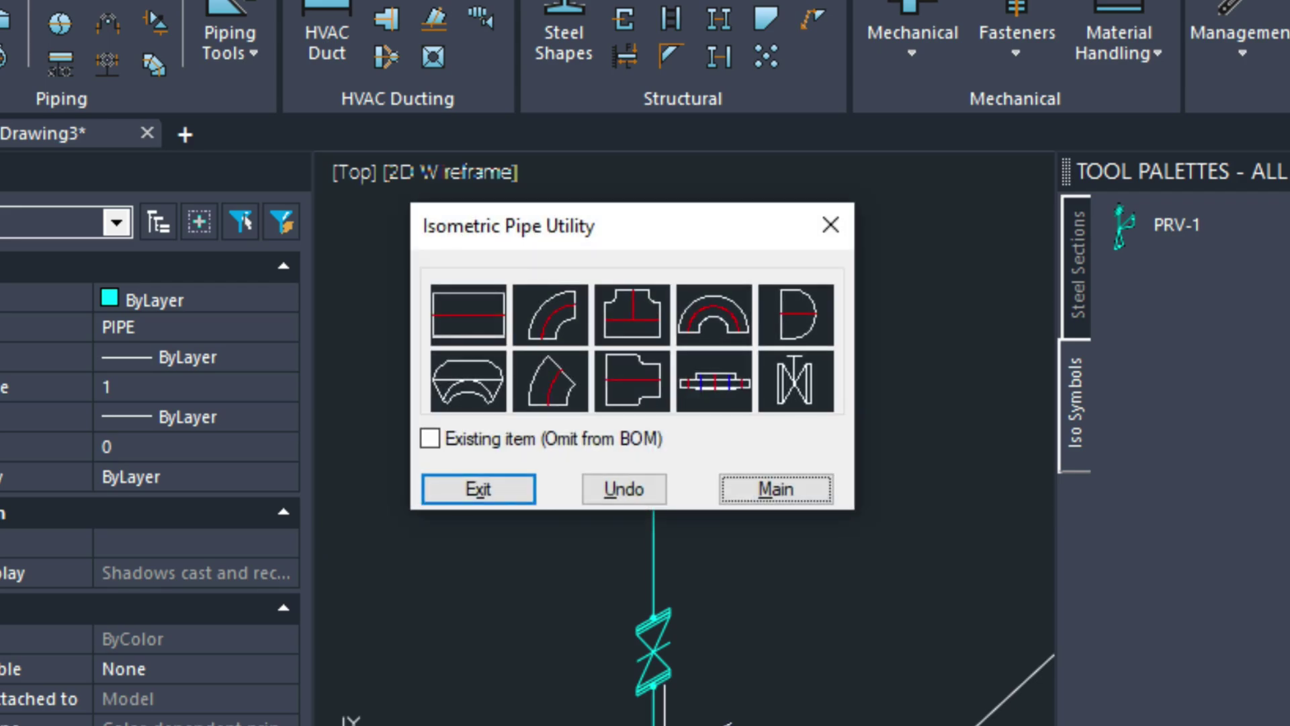
# - Define a horizontal/vertical pipe offset with X 6 and Z 6, drawn to scale with hatching, and calculate its length and angle
pyautogui.click(786, 494)
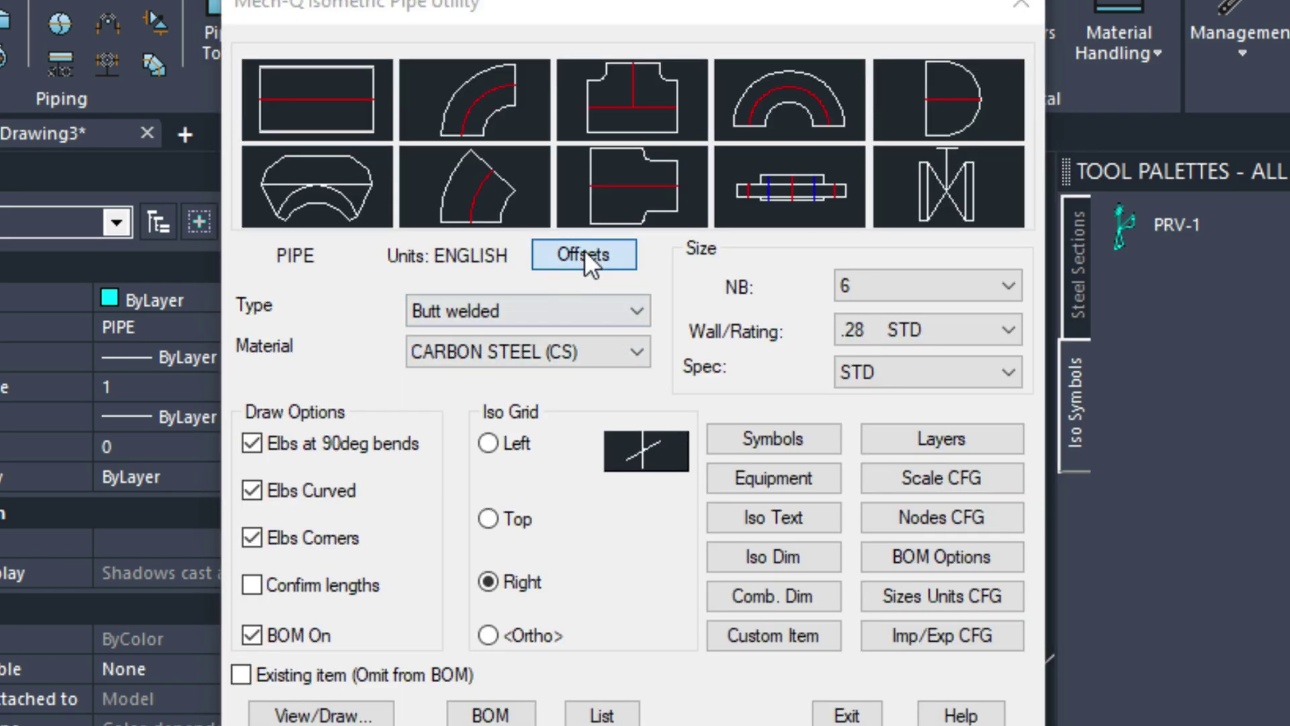
pyautogui.click(583, 254)
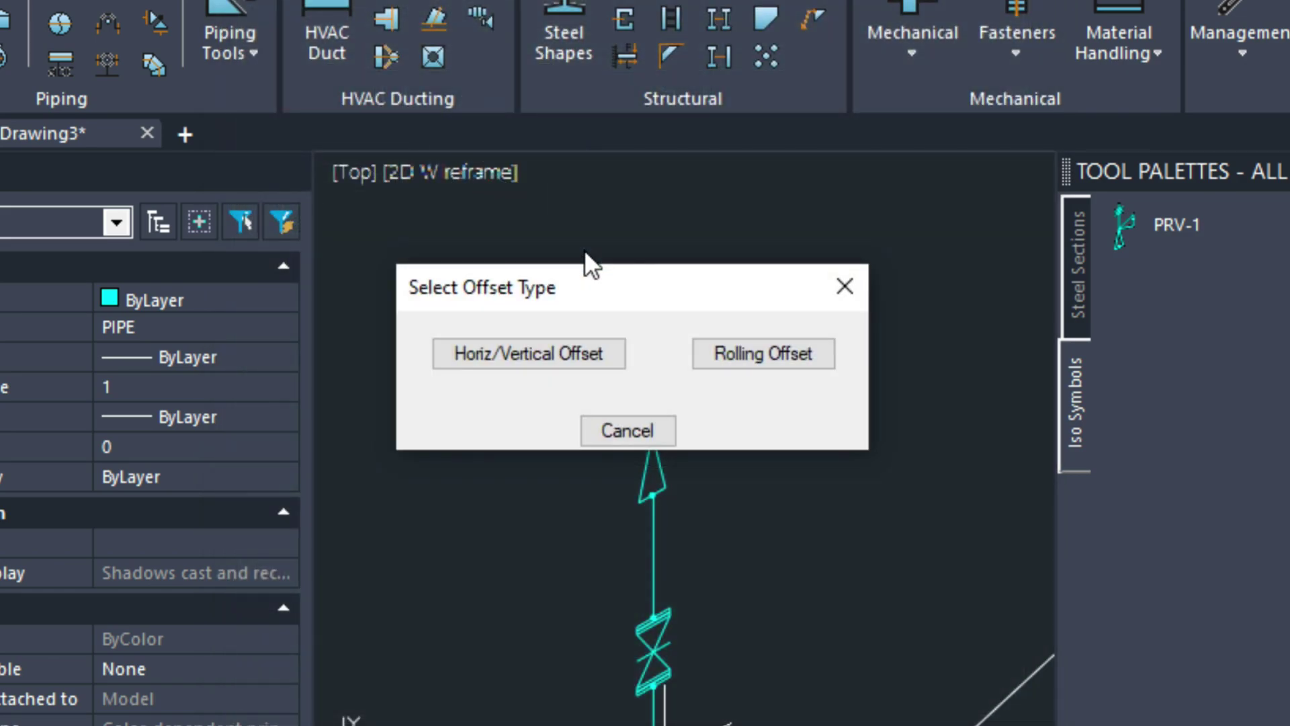
pyautogui.click(560, 368)
pyautogui.click(832, 262)
pyautogui.write('6')
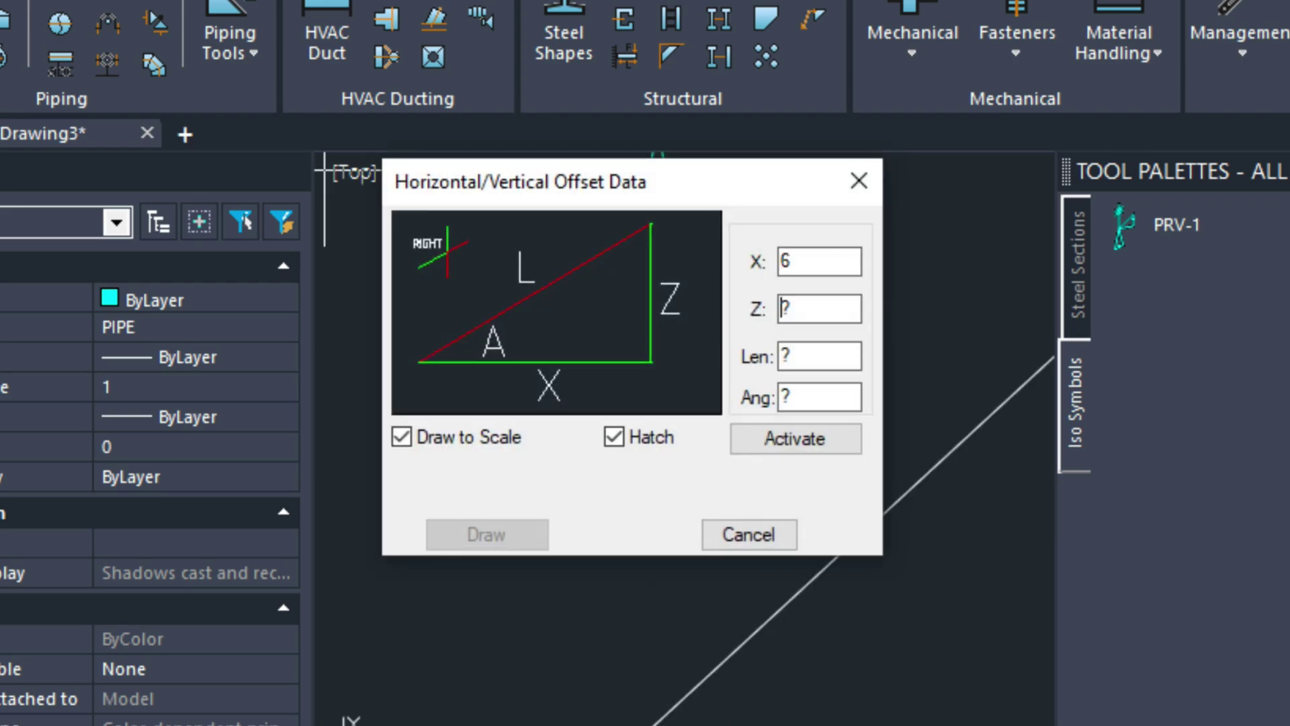
pyautogui.click(820, 304)
pyautogui.write('6')
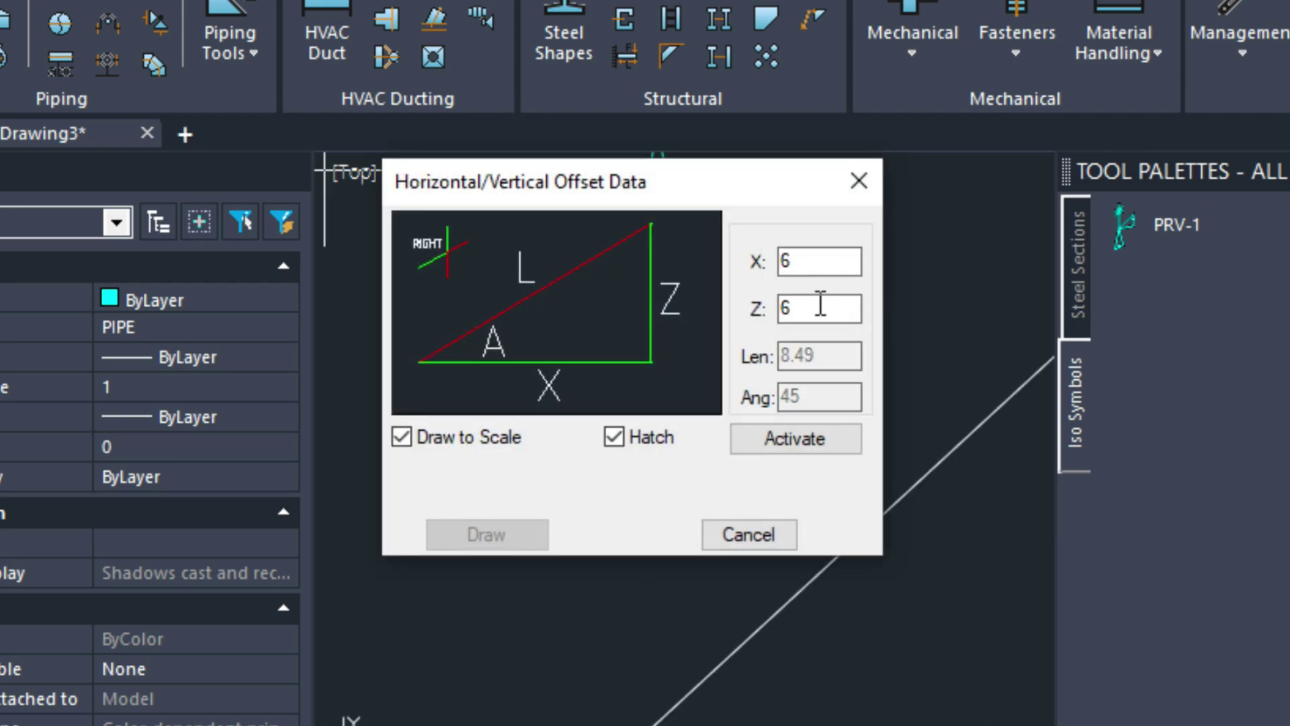
pyautogui.click(772, 433)
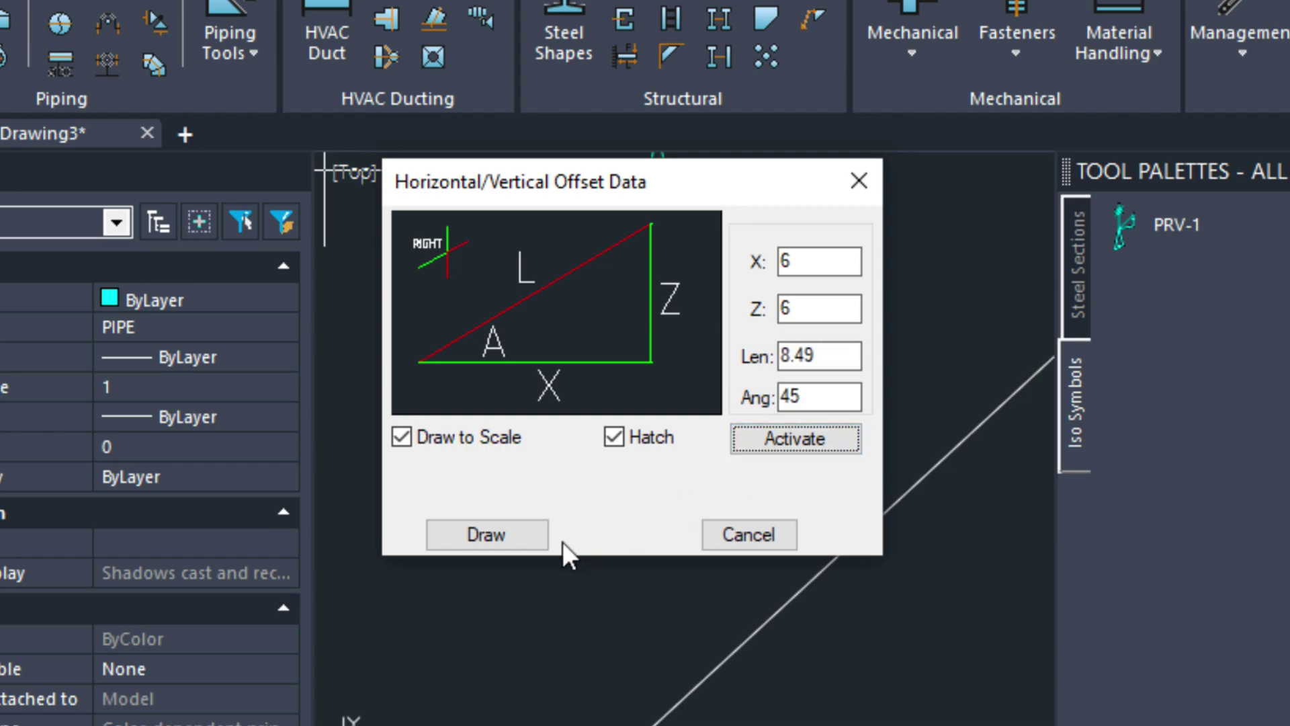
# - Draw the offset in the empty area below and left of the pipe's lower end, with flow toward the upper right and an upward turn
pyautogui.click(515, 534)
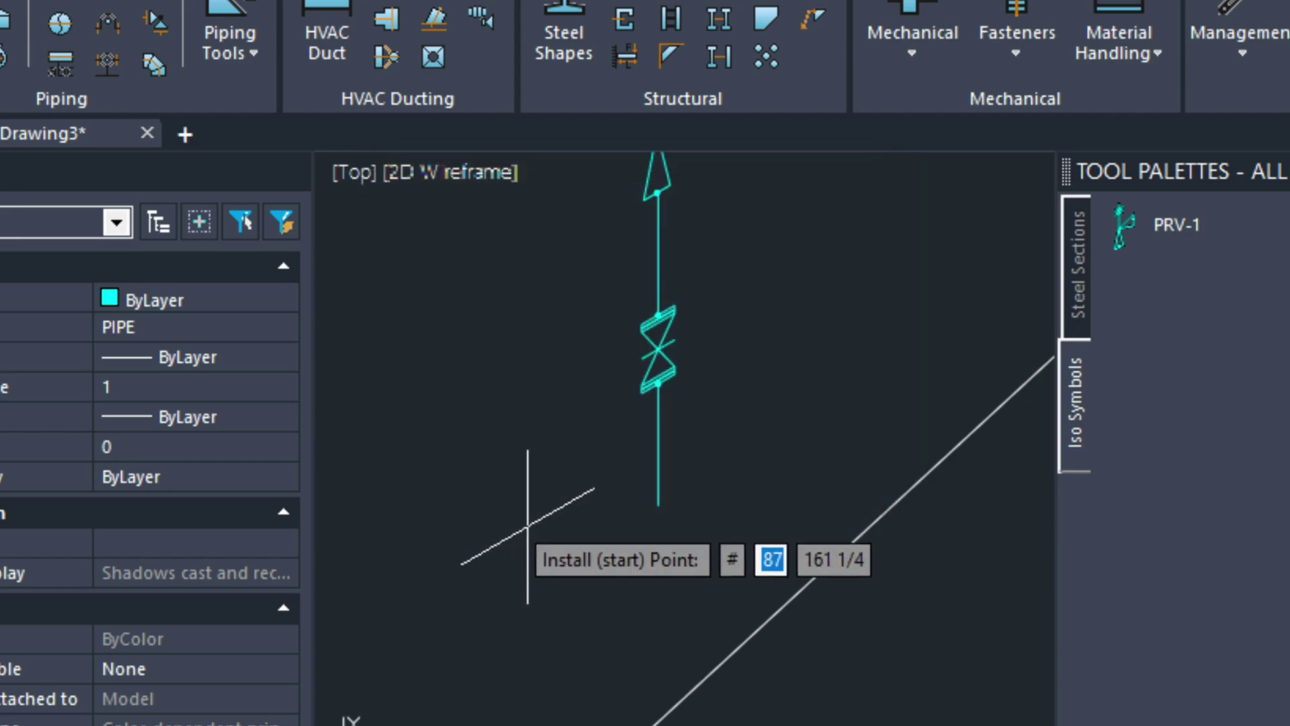
pyautogui.click(555, 612)
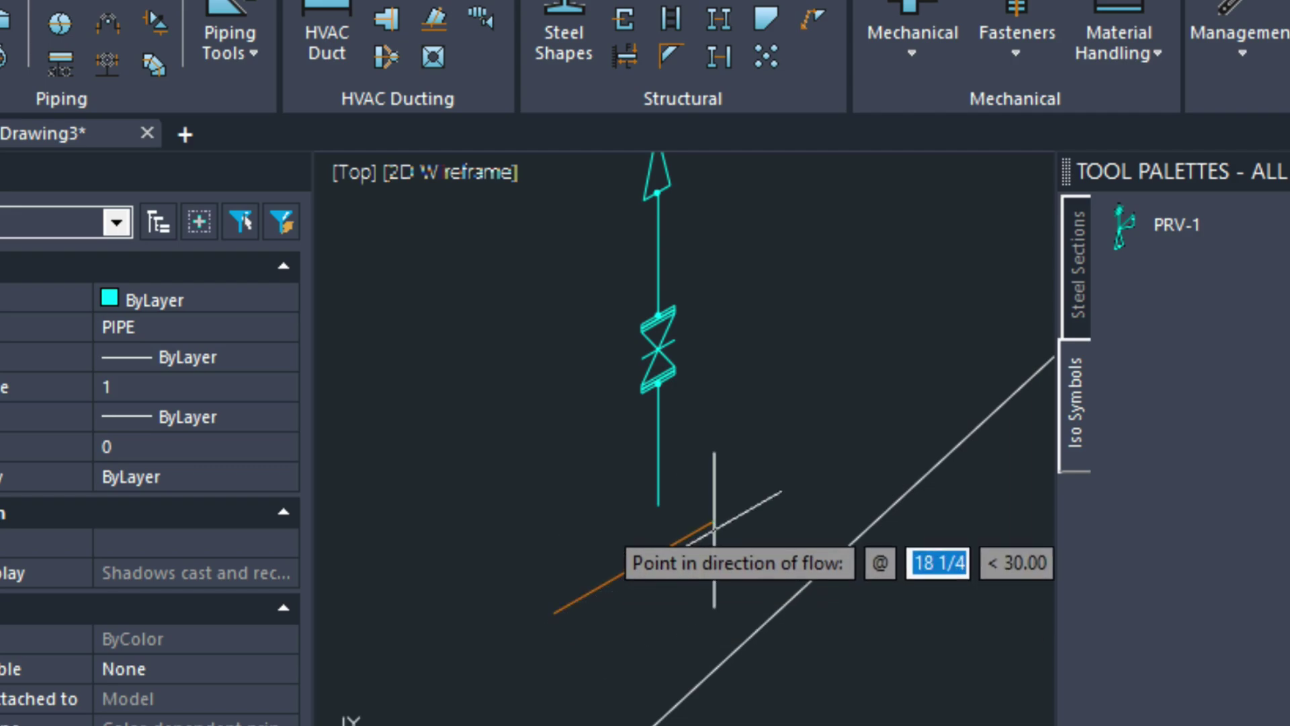
pyautogui.click(742, 508)
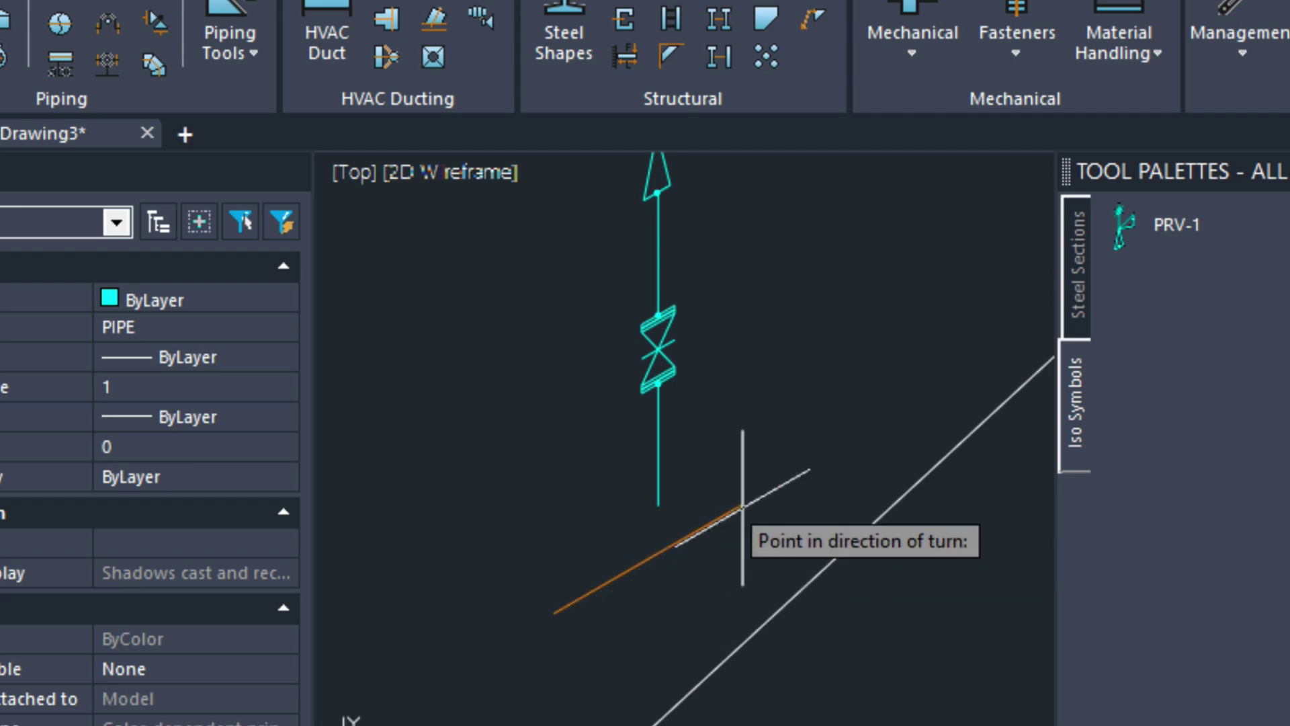
pyautogui.click(561, 430)
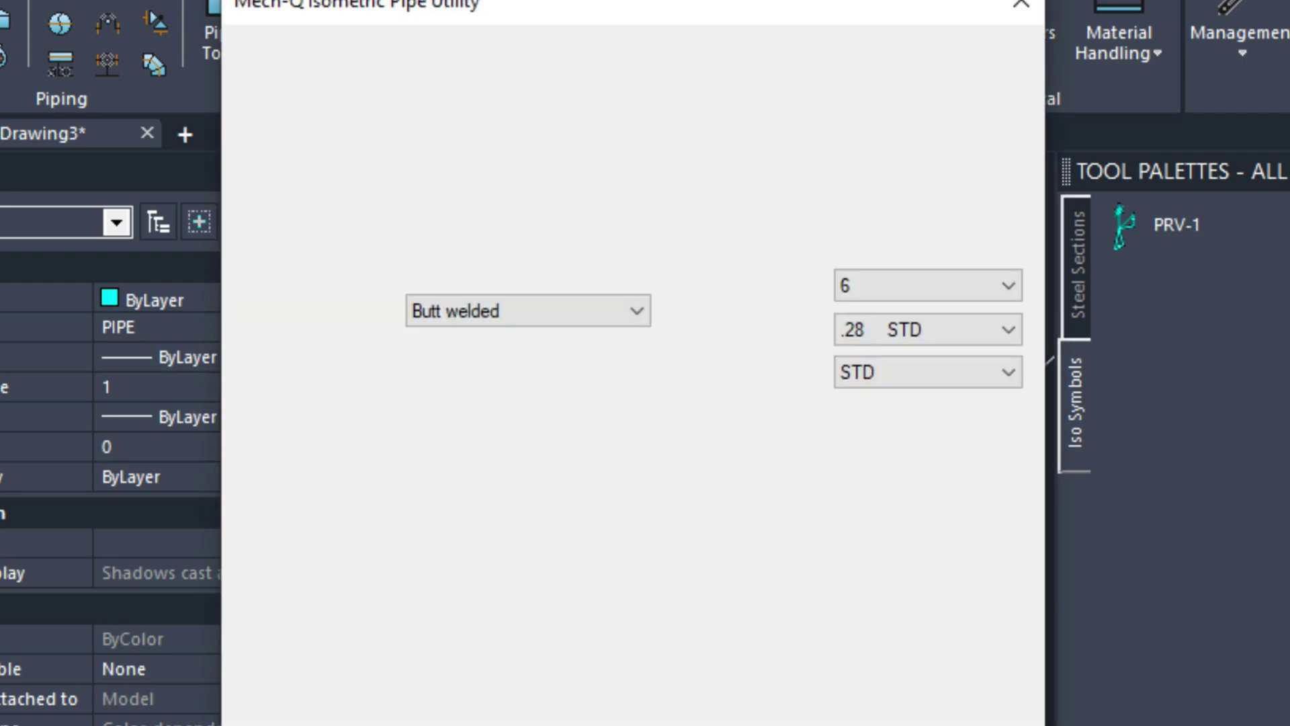
pyautogui.click(845, 715)
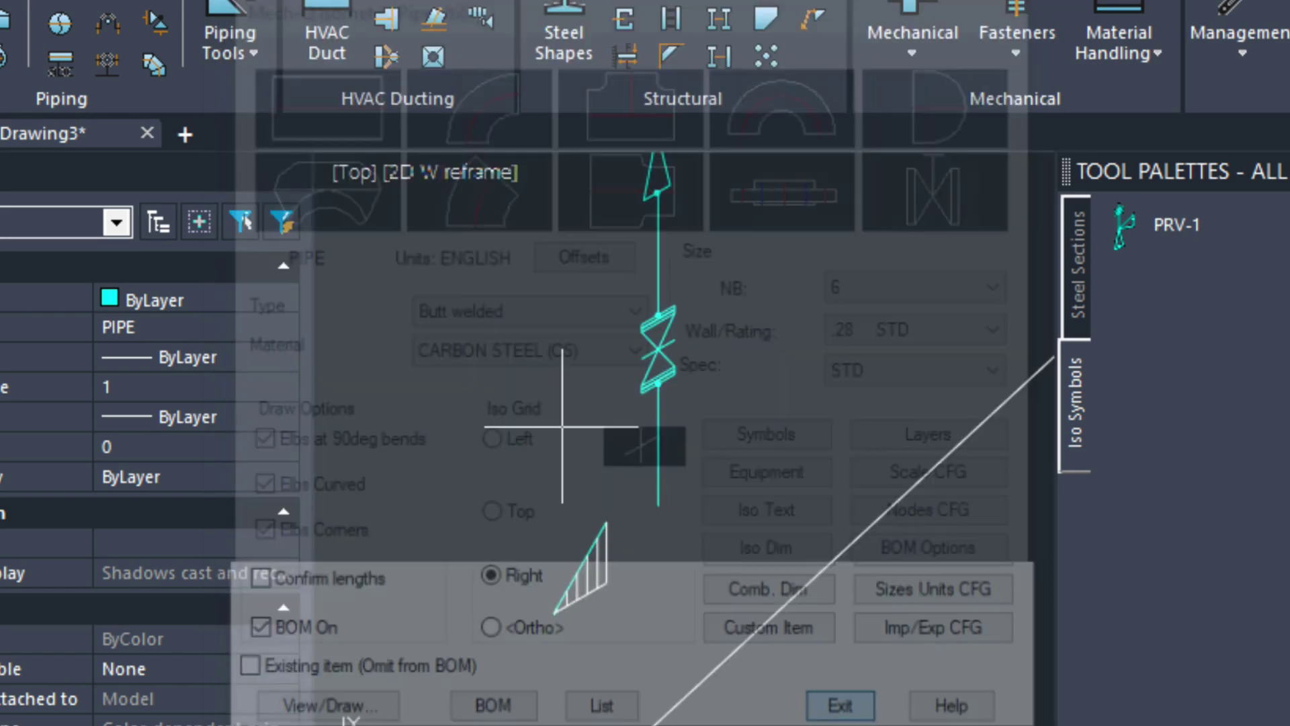
# - Move the hatched offset by its upper end onto the lower endpoint of the vertical pipe, using an endpoint snap
pyautogui.click(639, 624)
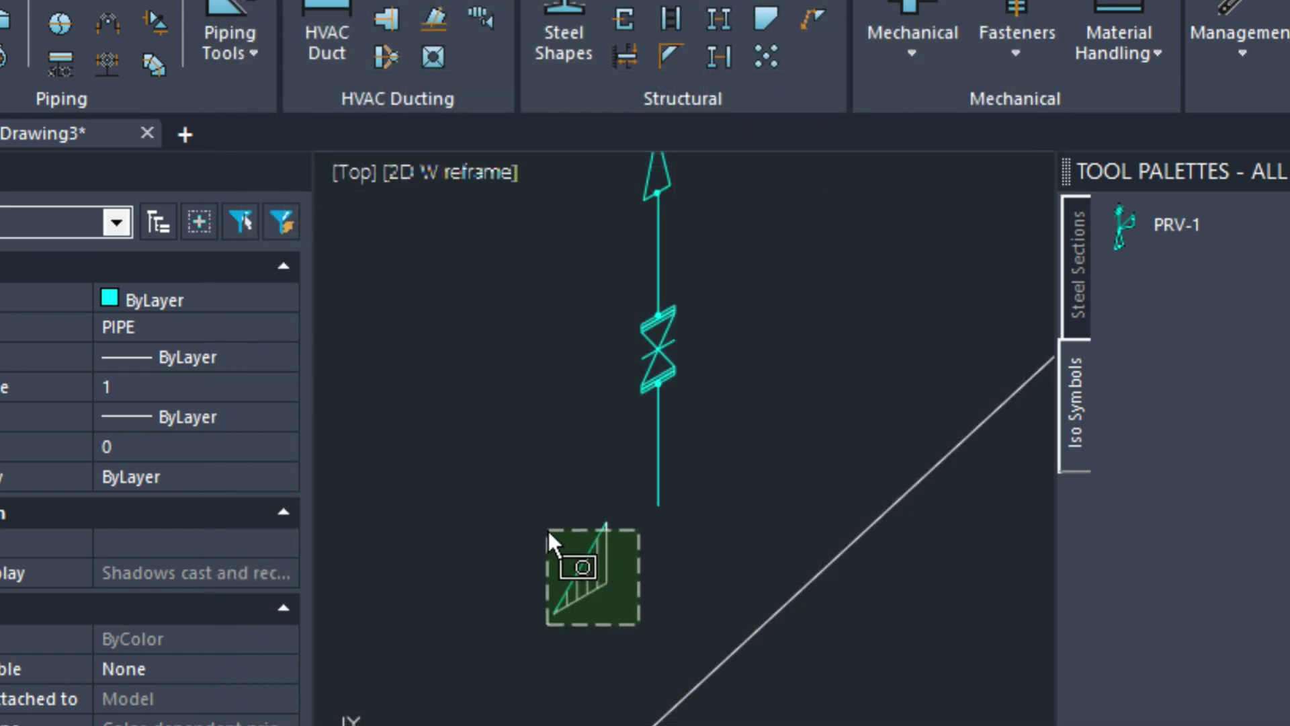
pyautogui.click(550, 533)
pyautogui.write('M')
pyautogui.press('Return')
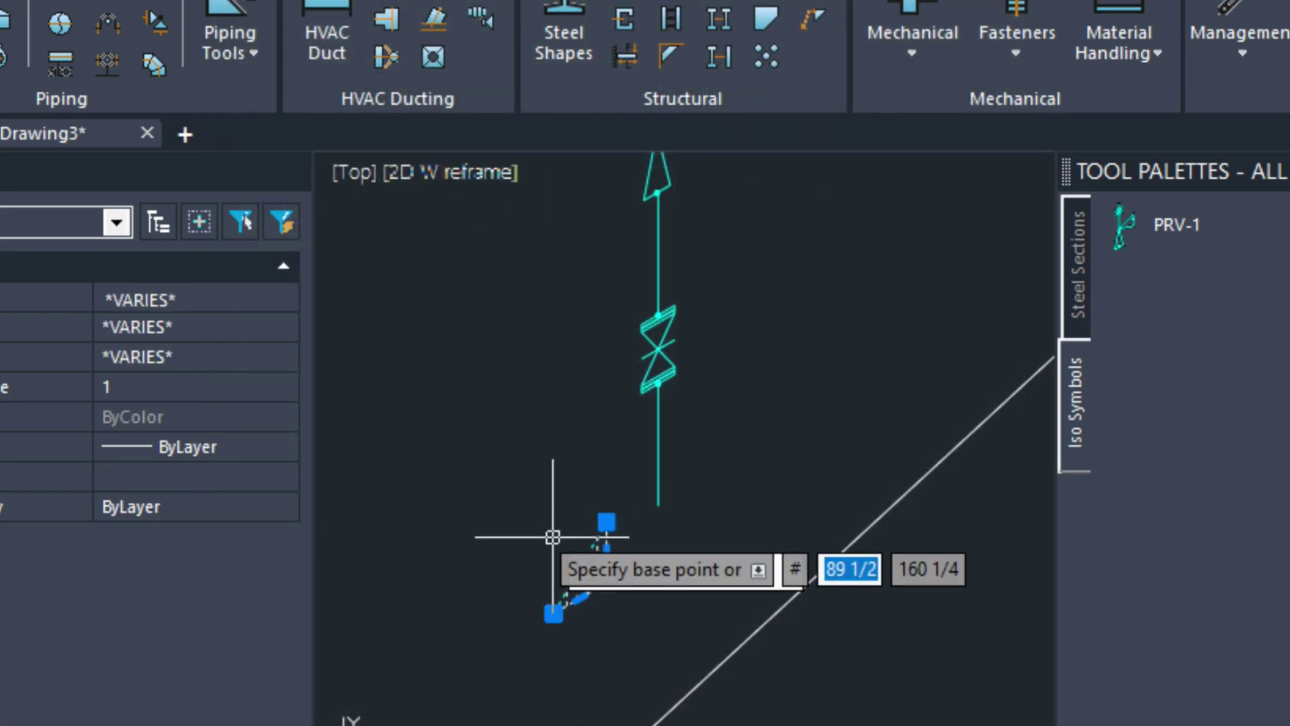
pyautogui.click(606, 522)
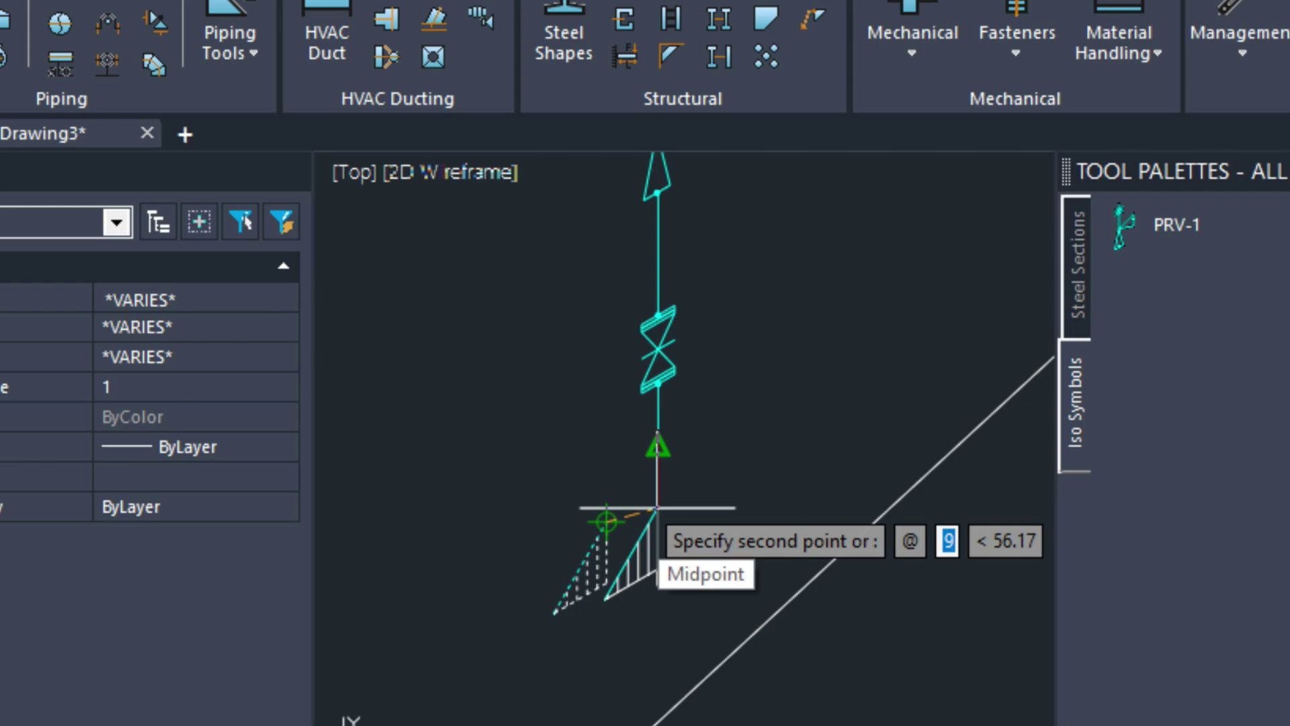
pyautogui.press('BackSpace')
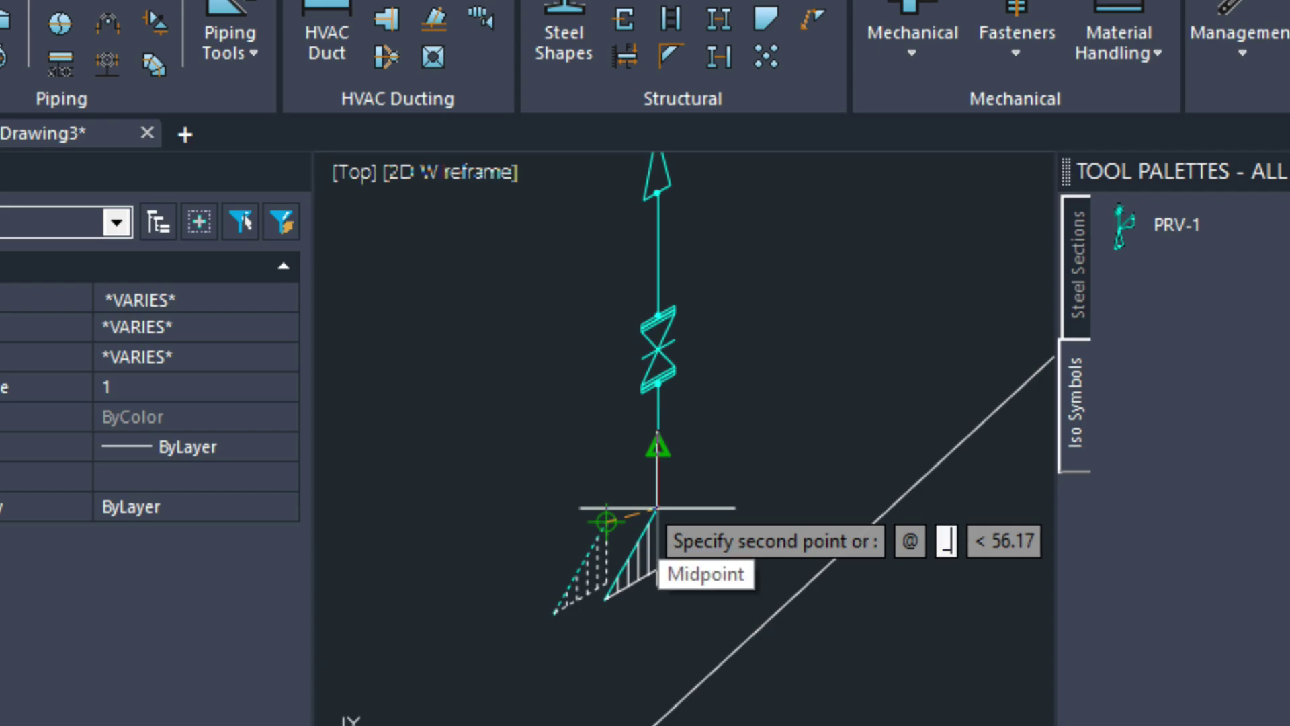
pyautogui.write('_end')
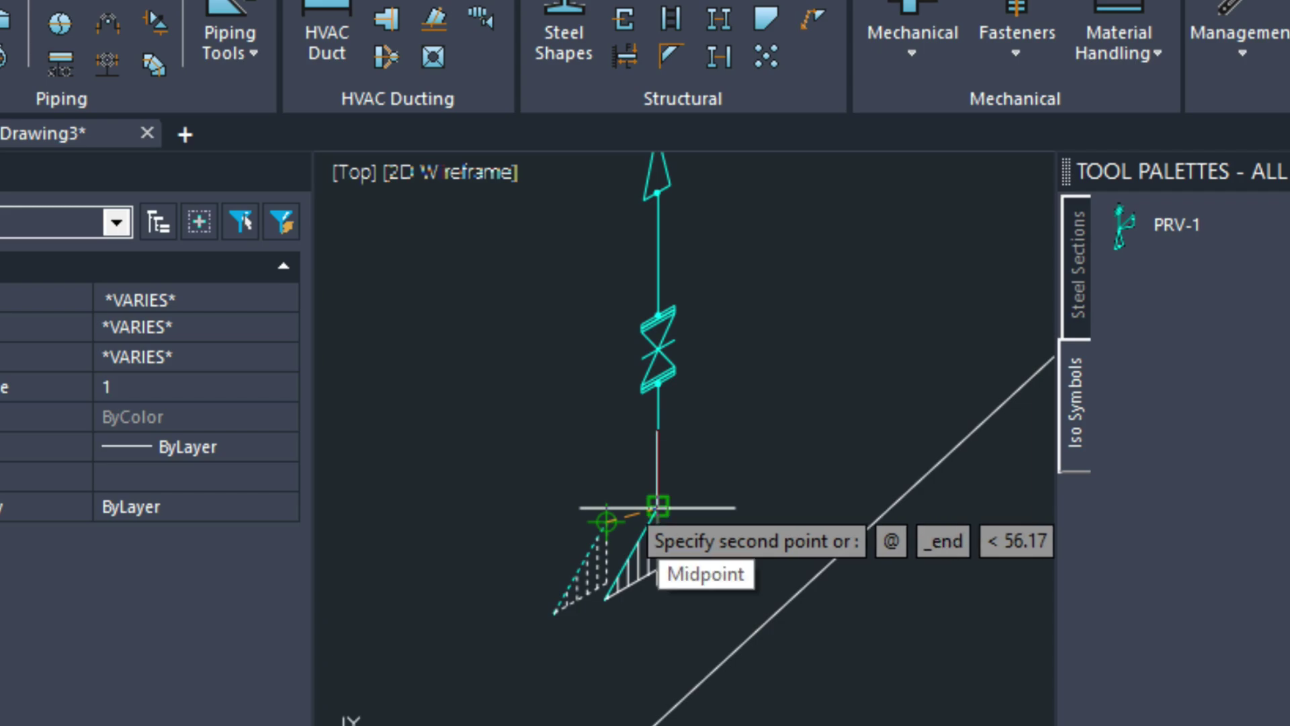
pyautogui.press('Return')
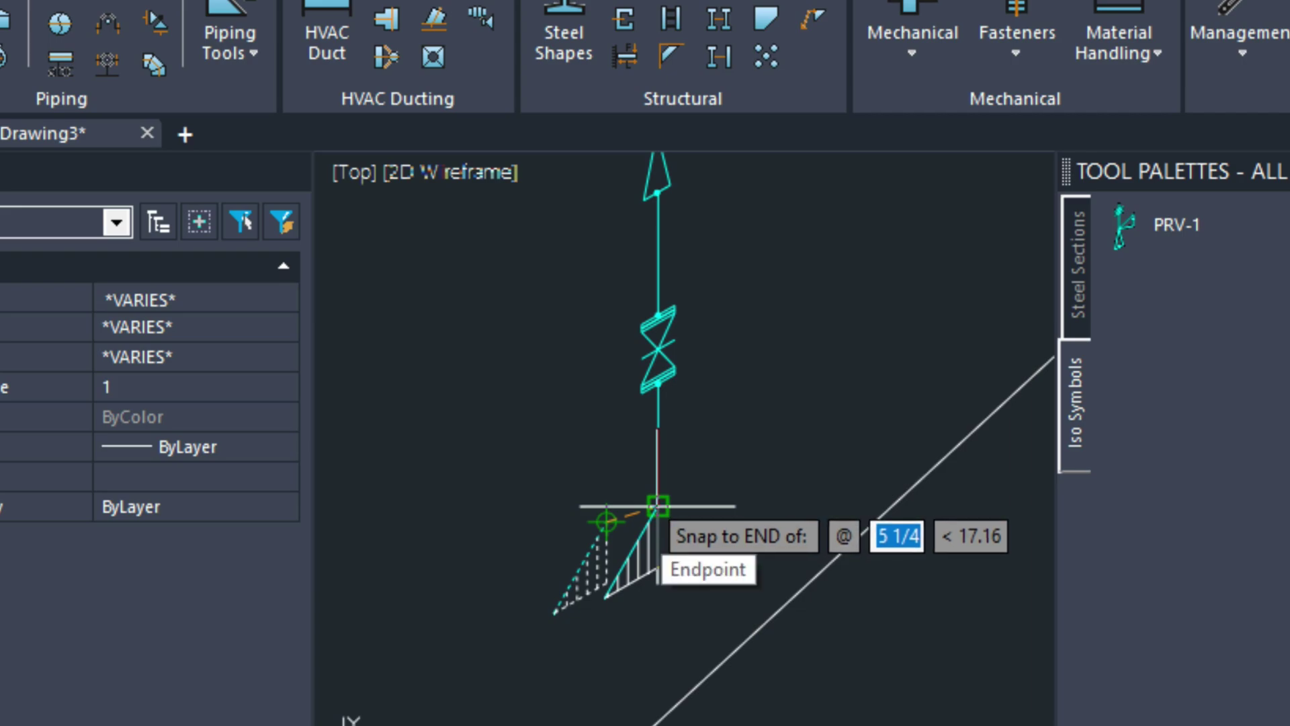
pyautogui.click(657, 505)
# - Stretch the gate valve and its flanges downward to lengthen the pipe between them and the PRV symbol
pyautogui.moveTo(806, 422); pyautogui.dragTo(728, 515, button='middle')
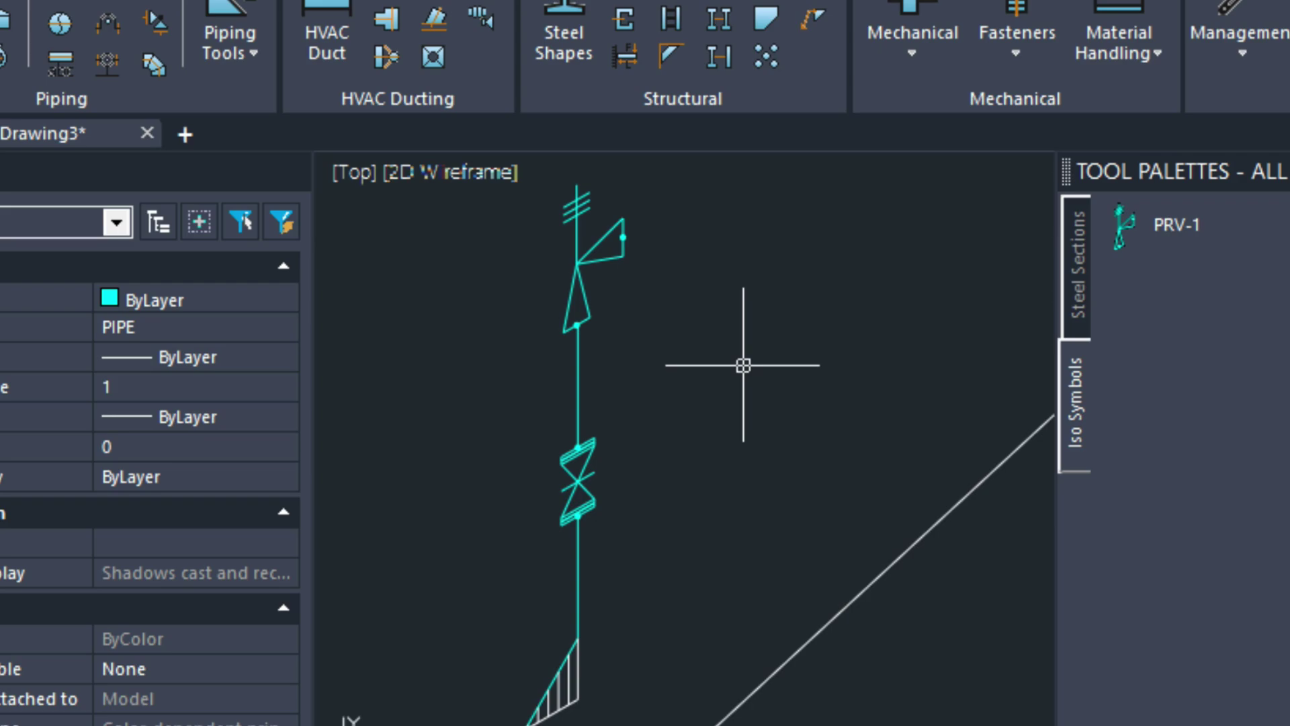
pyautogui.moveTo(682, 409)
pyautogui.mouseDown(button='middle')
pyautogui.moveTo(726, 401)
pyautogui.moveTo(727, 489)
pyautogui.moveTo(692, 491)
pyautogui.mouseUp(button='middle')
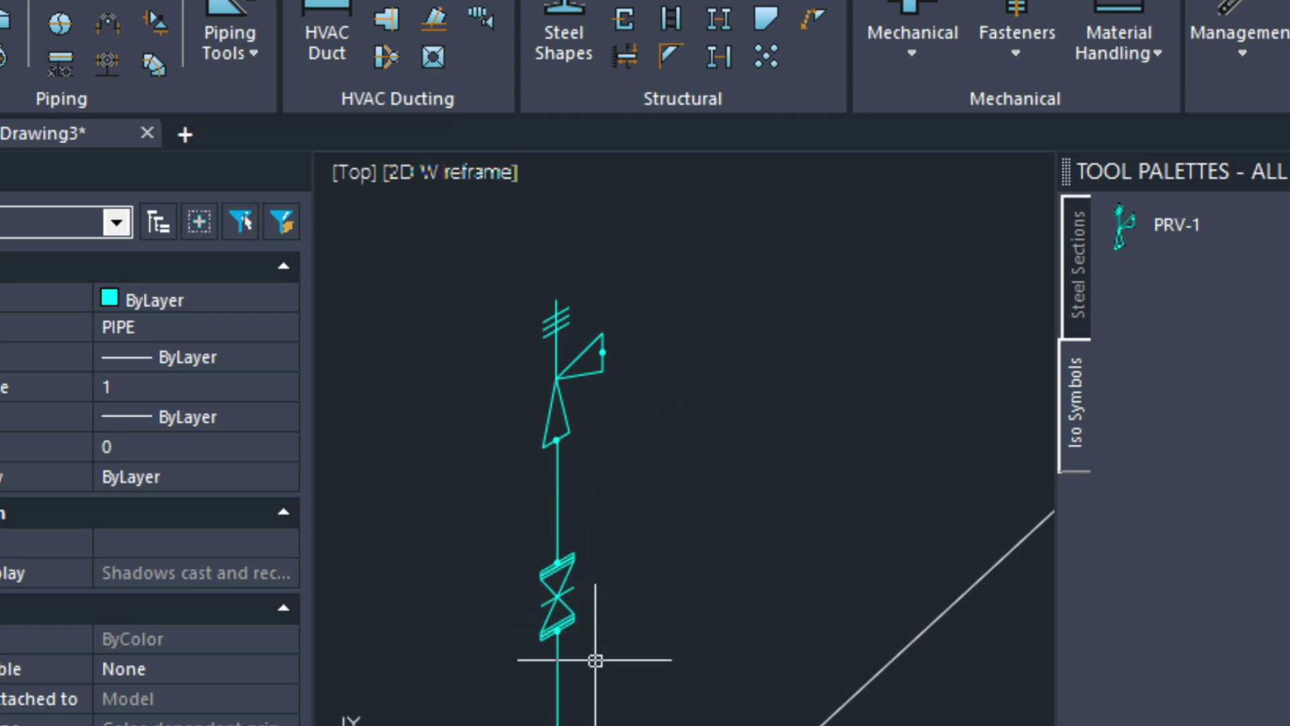
pyautogui.moveTo(598, 689); pyautogui.dragTo(491, 496)
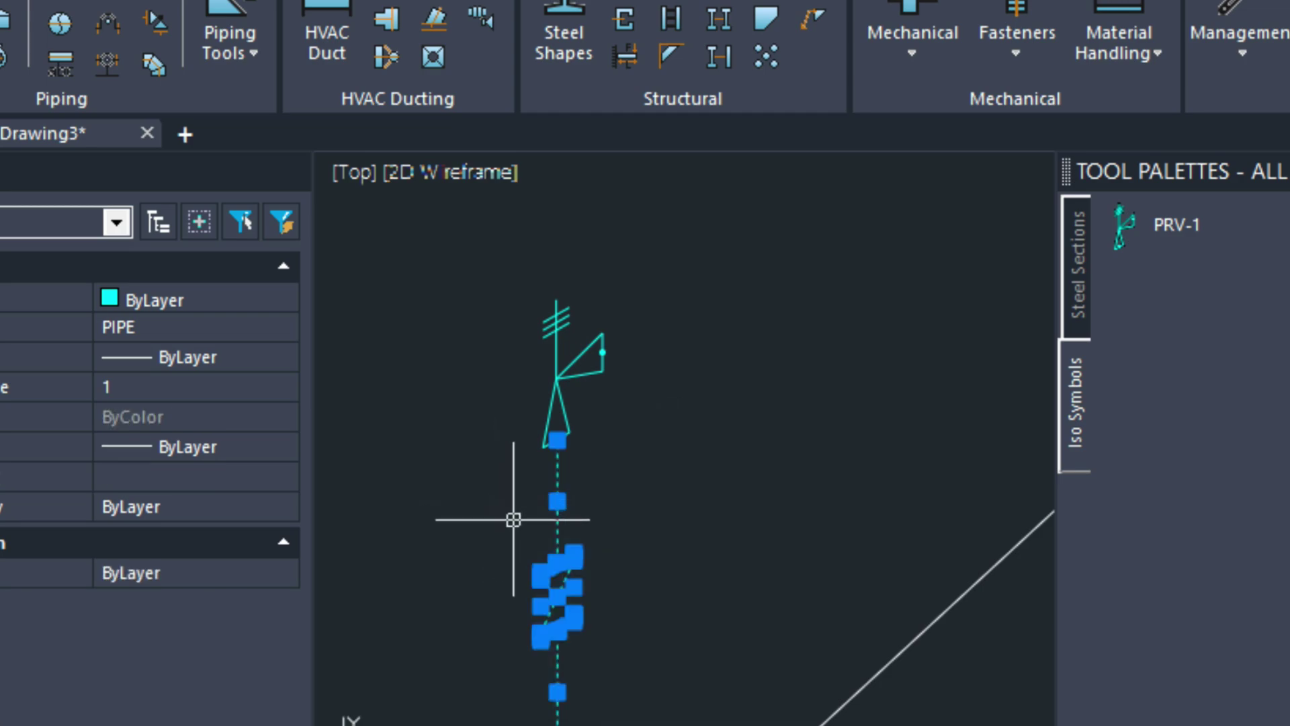
pyautogui.write('S')
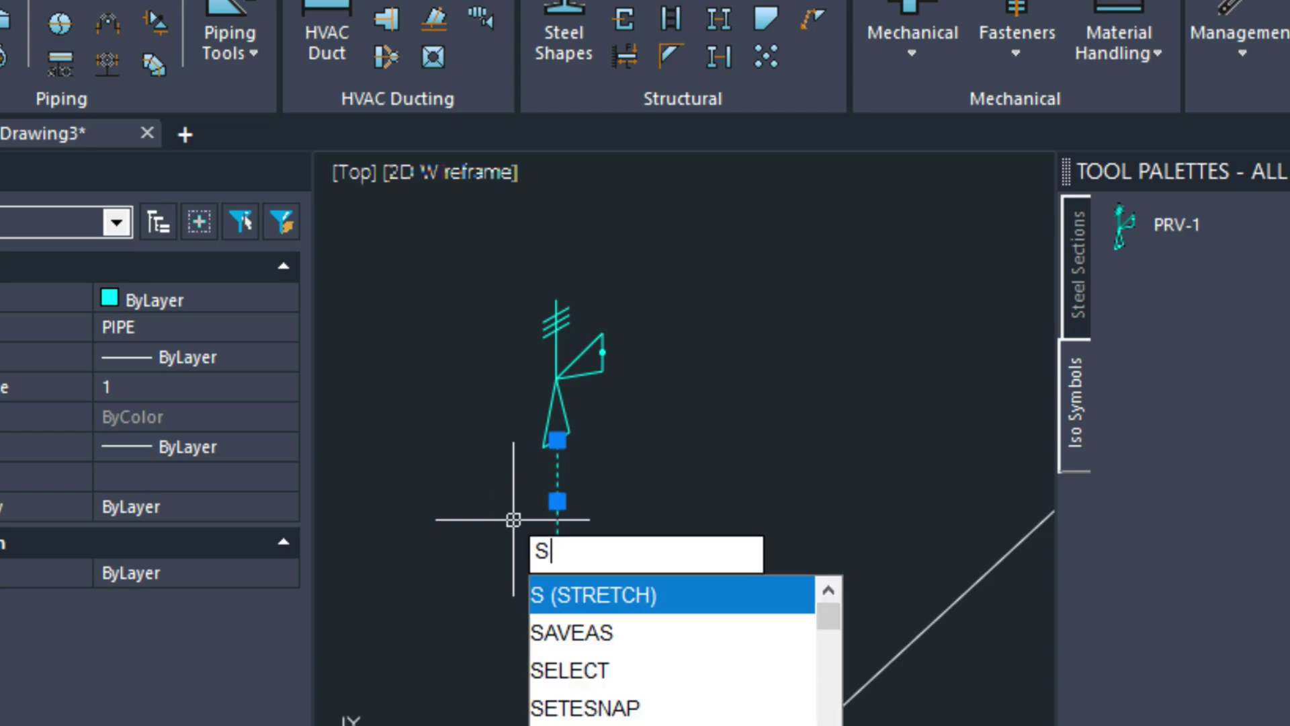
pyautogui.press('Return')
pyautogui.click(507, 516)
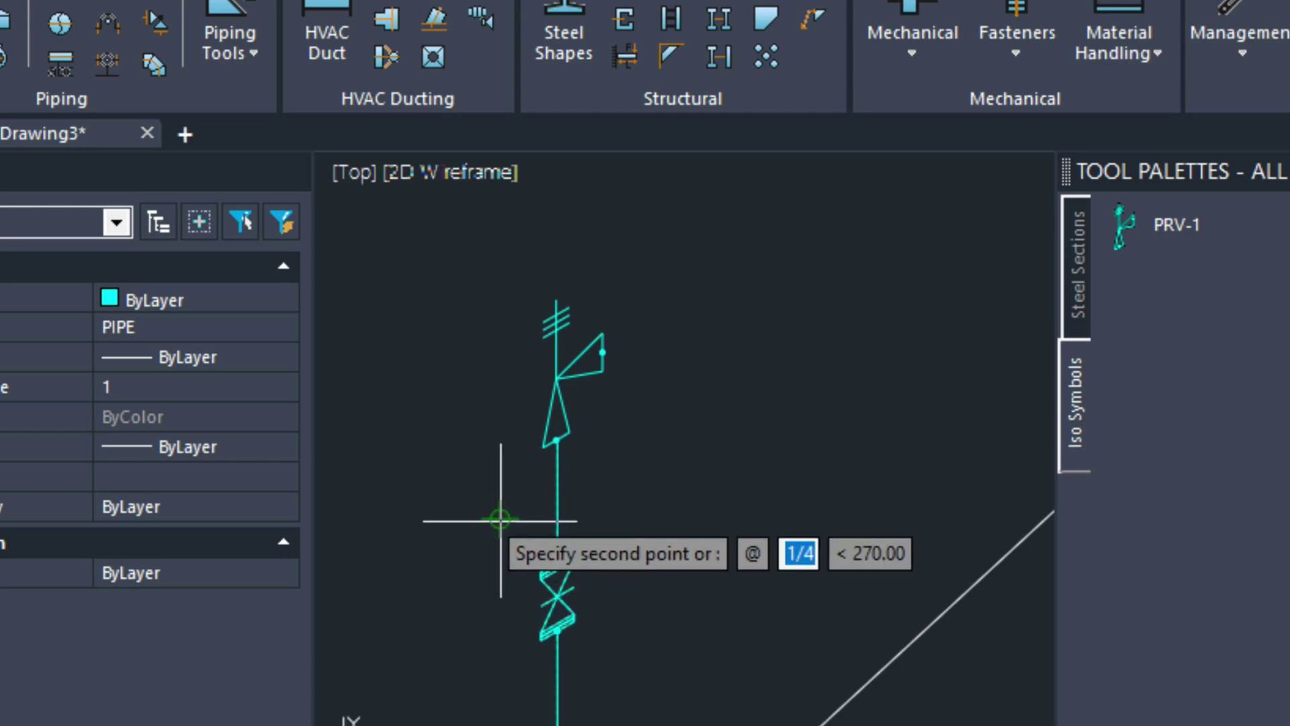
pyautogui.click(501, 588)
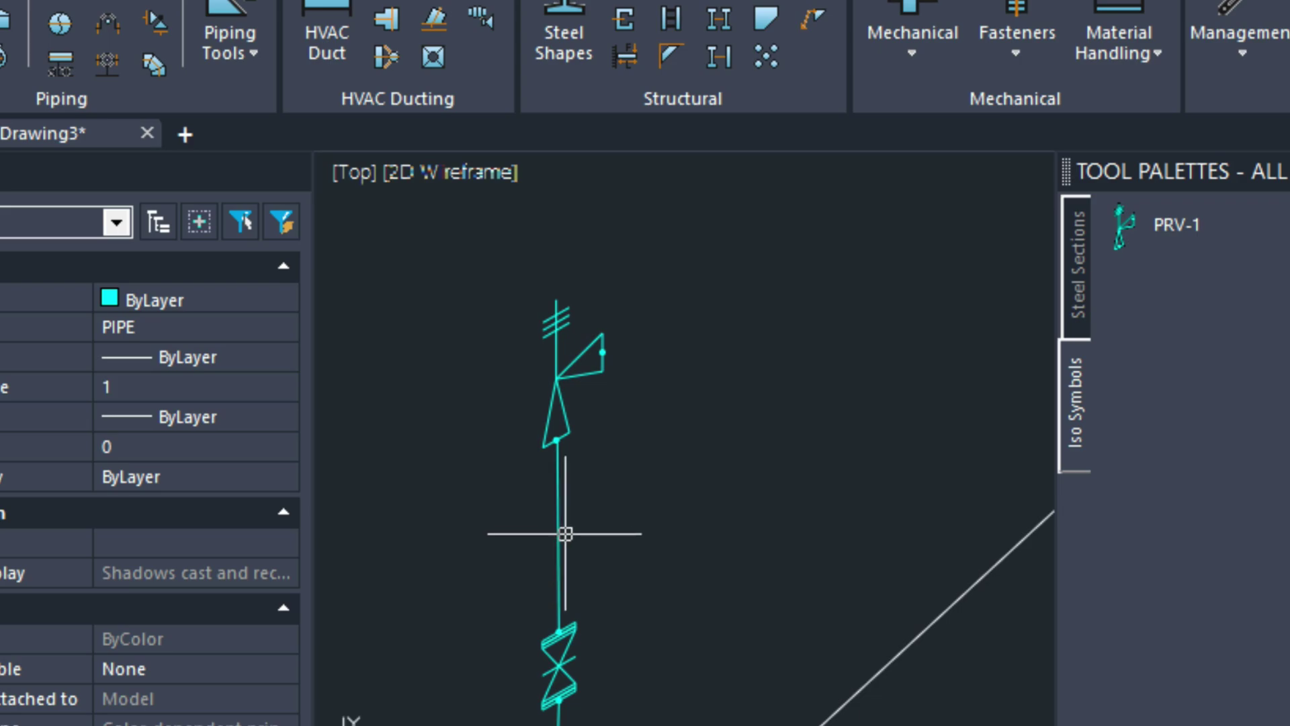
# - Insert a 6 - 4 butt-welded reducing tee by its centre midway along the lengthened pipe, running down with its branch toward the upper right
pyautogui.click(361, 389)
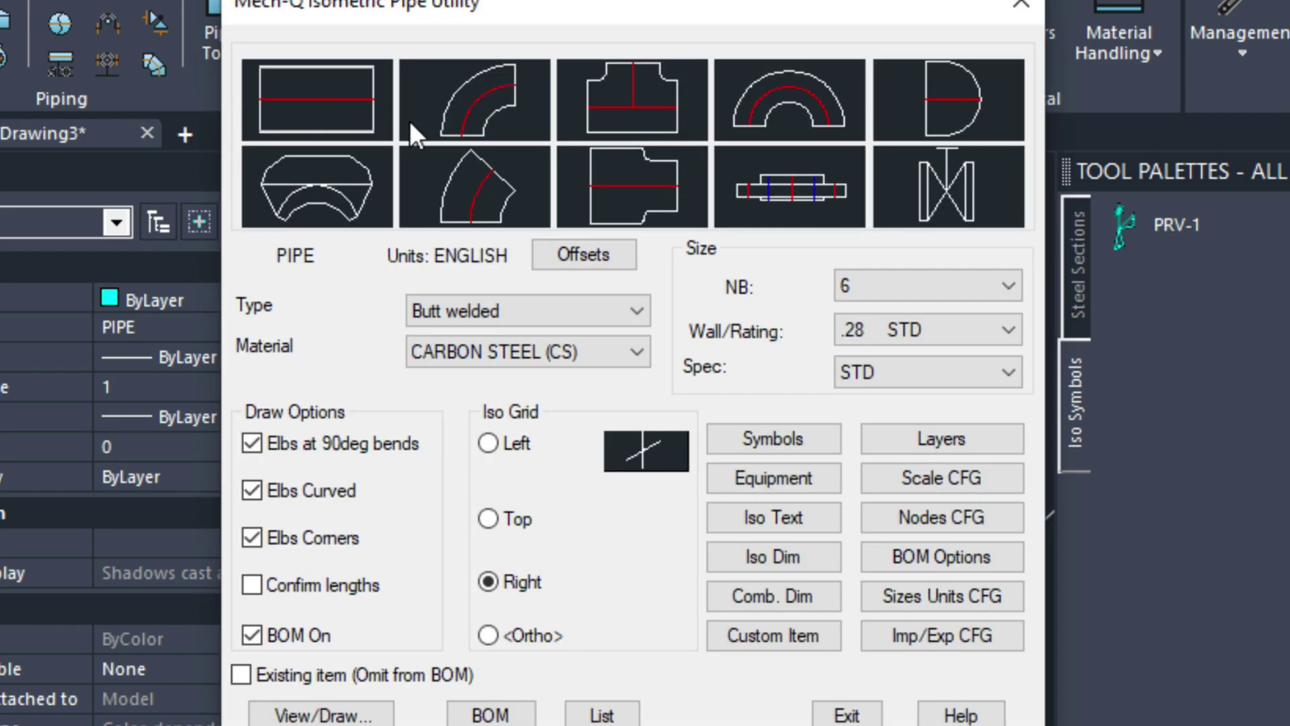
pyautogui.click(644, 90)
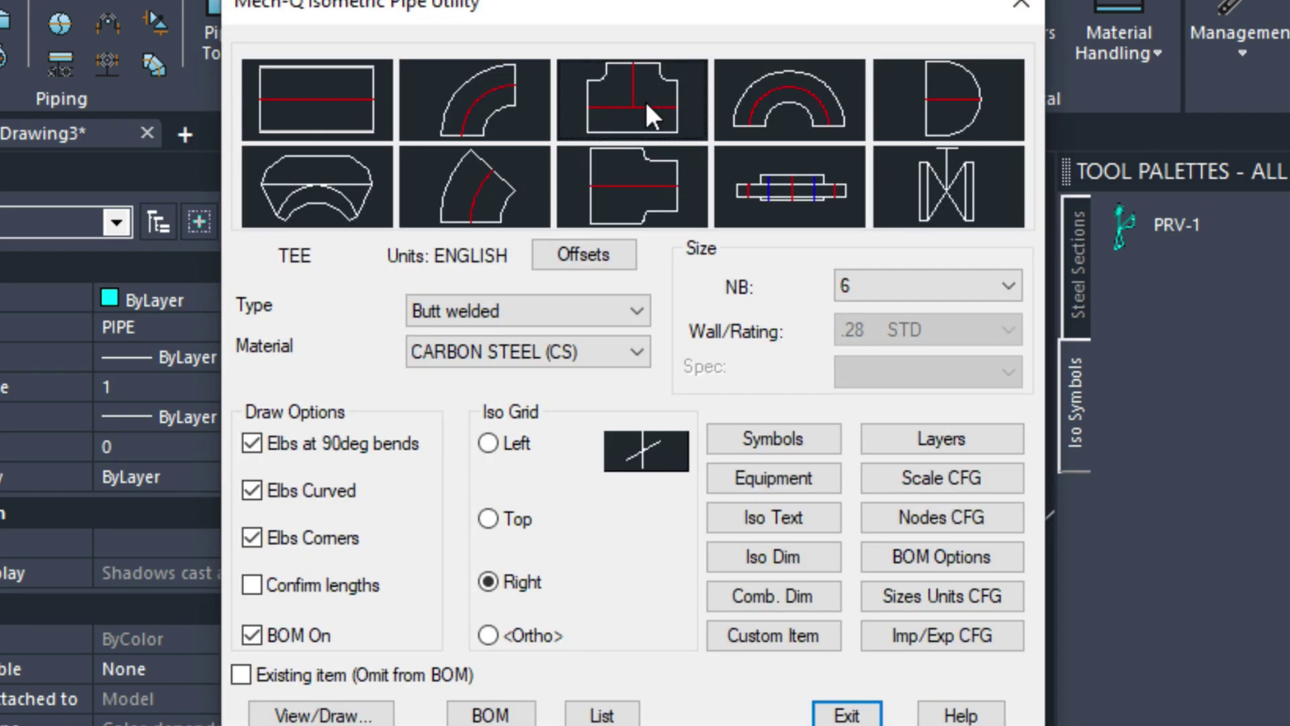
pyautogui.click(321, 715)
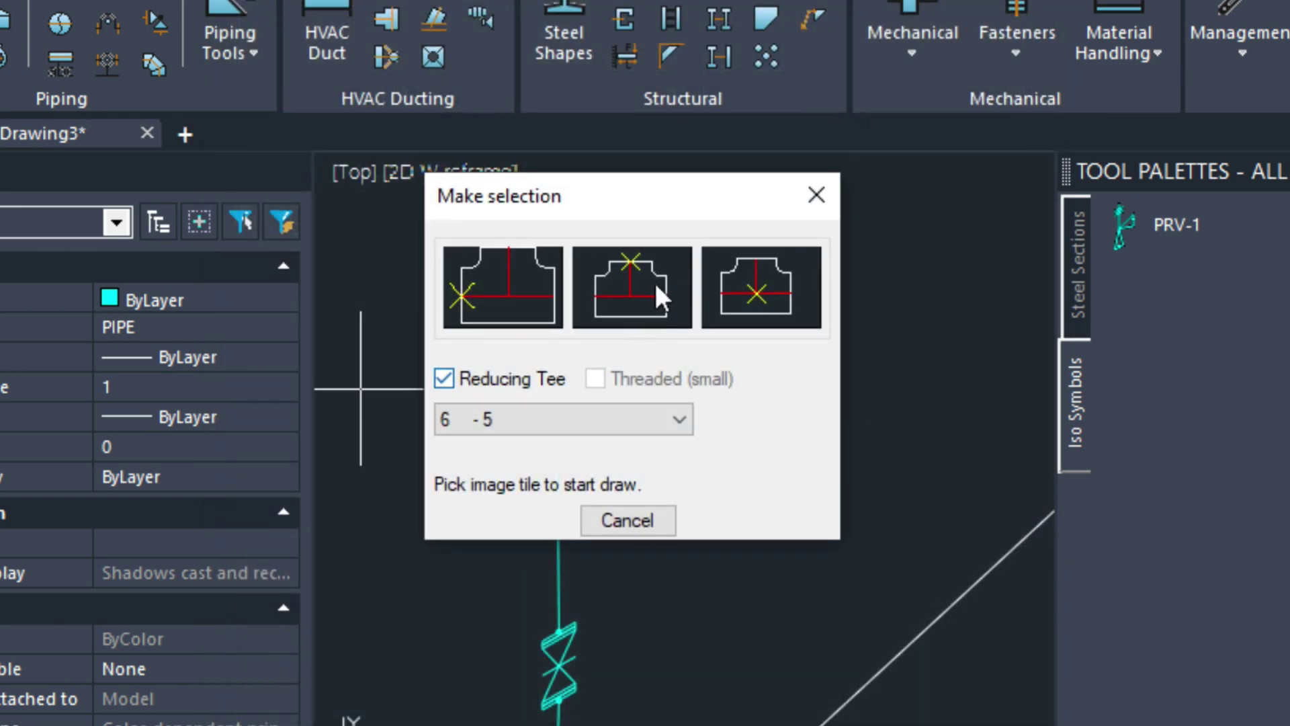
pyautogui.click(603, 418)
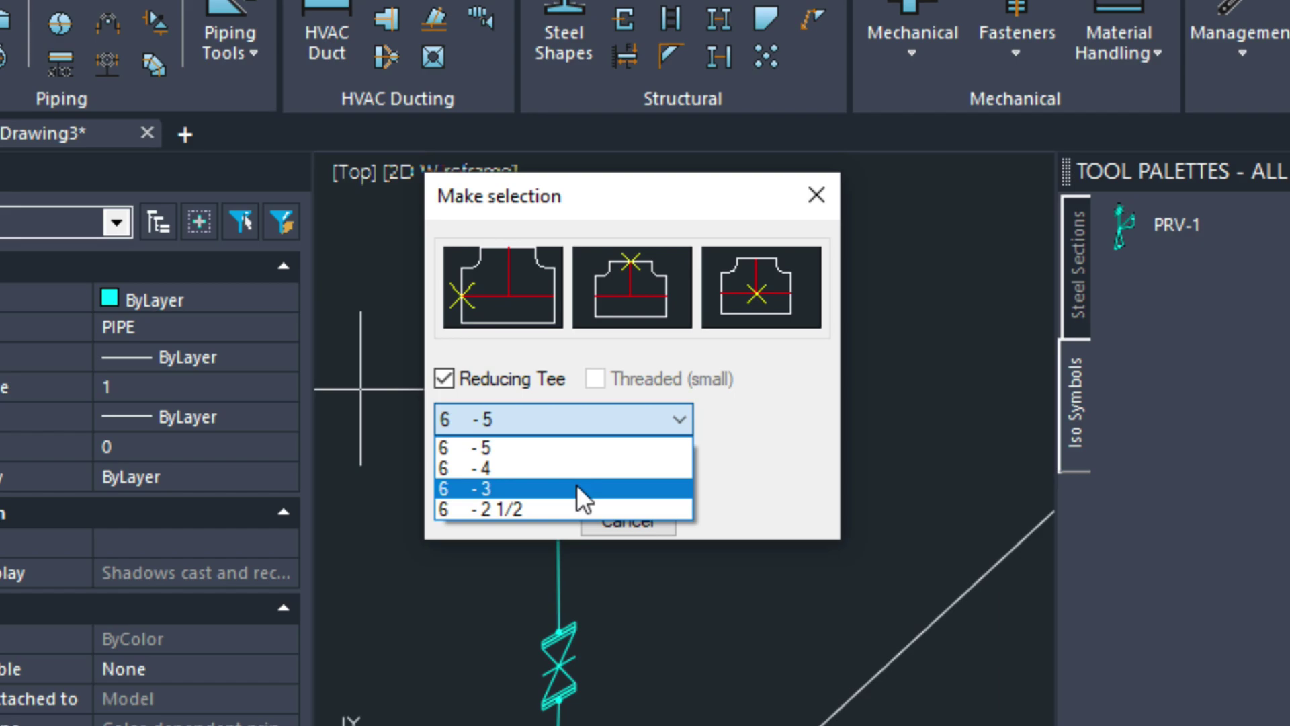
pyautogui.click(577, 464)
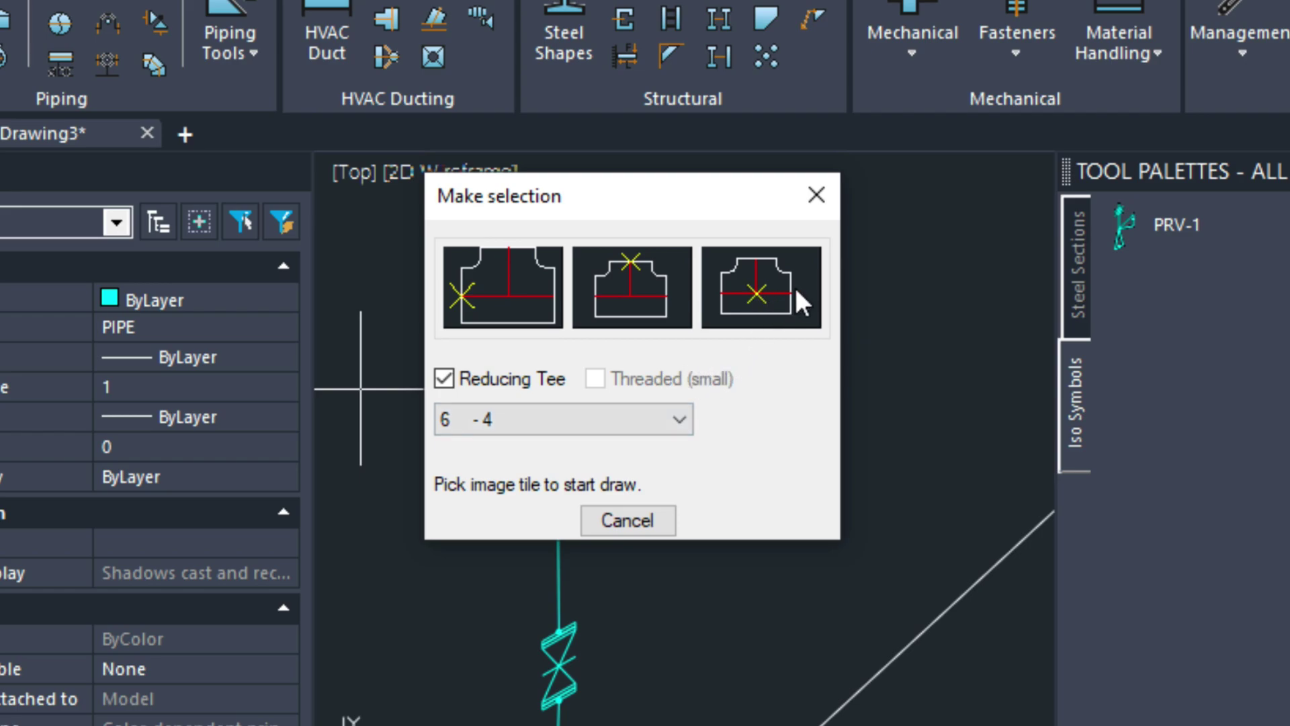
pyautogui.click(756, 291)
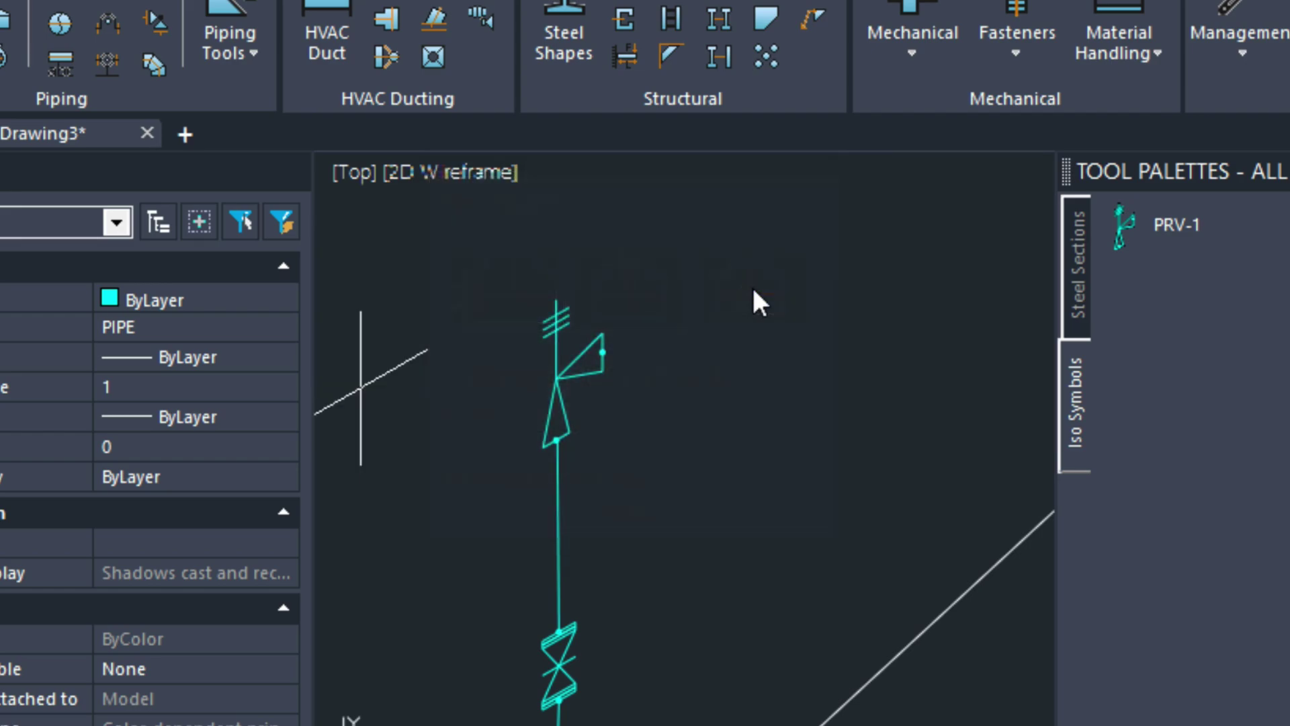
pyautogui.click(558, 536)
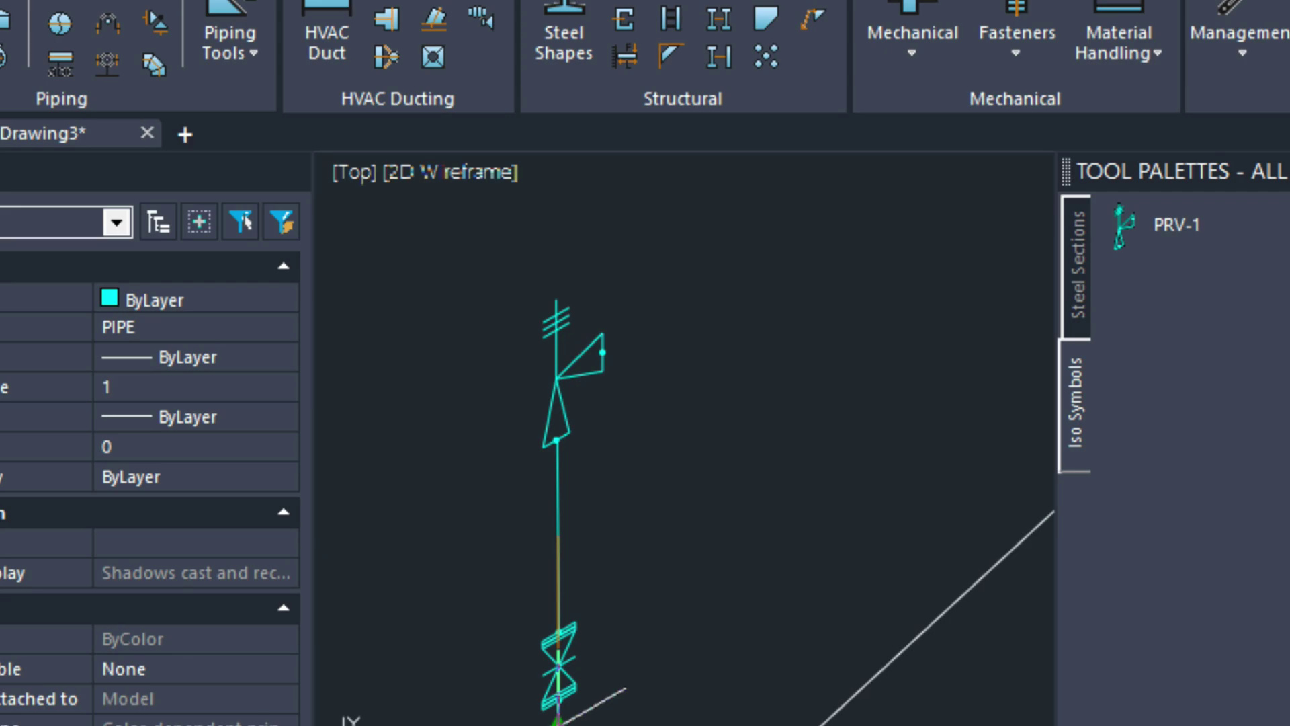
pyautogui.click(559, 535)
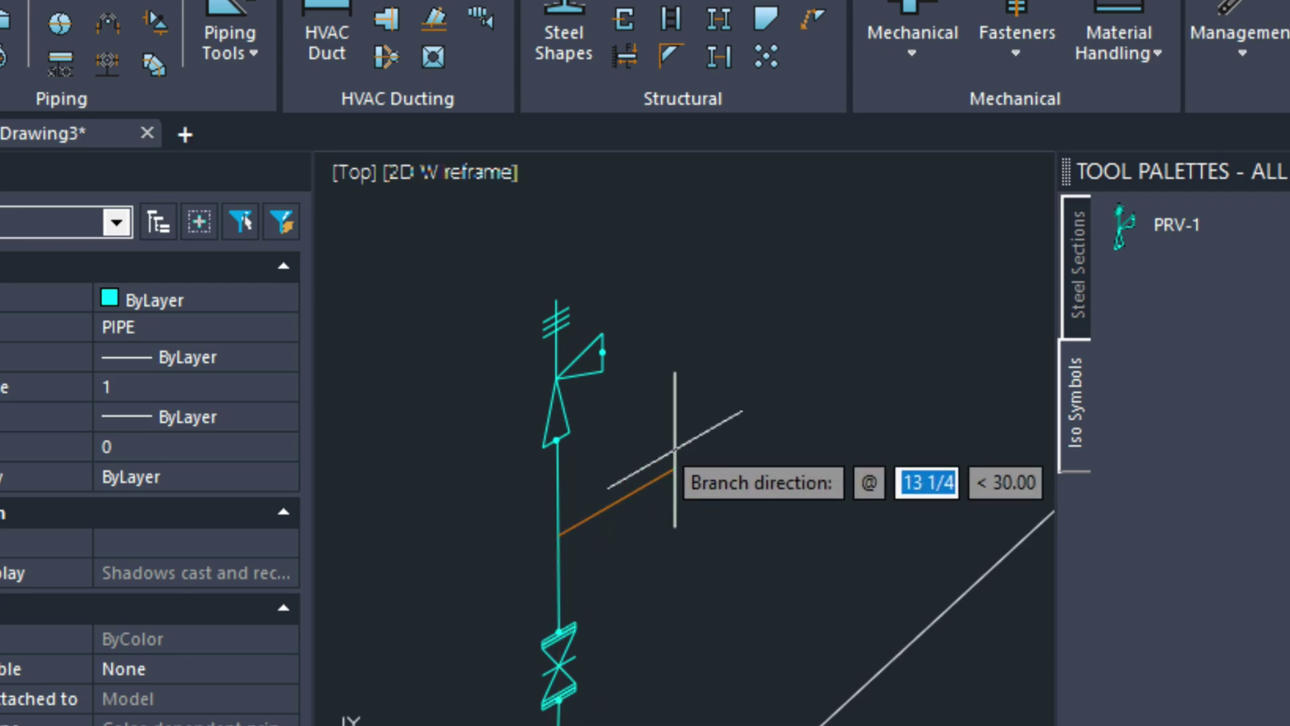
pyautogui.click(676, 449)
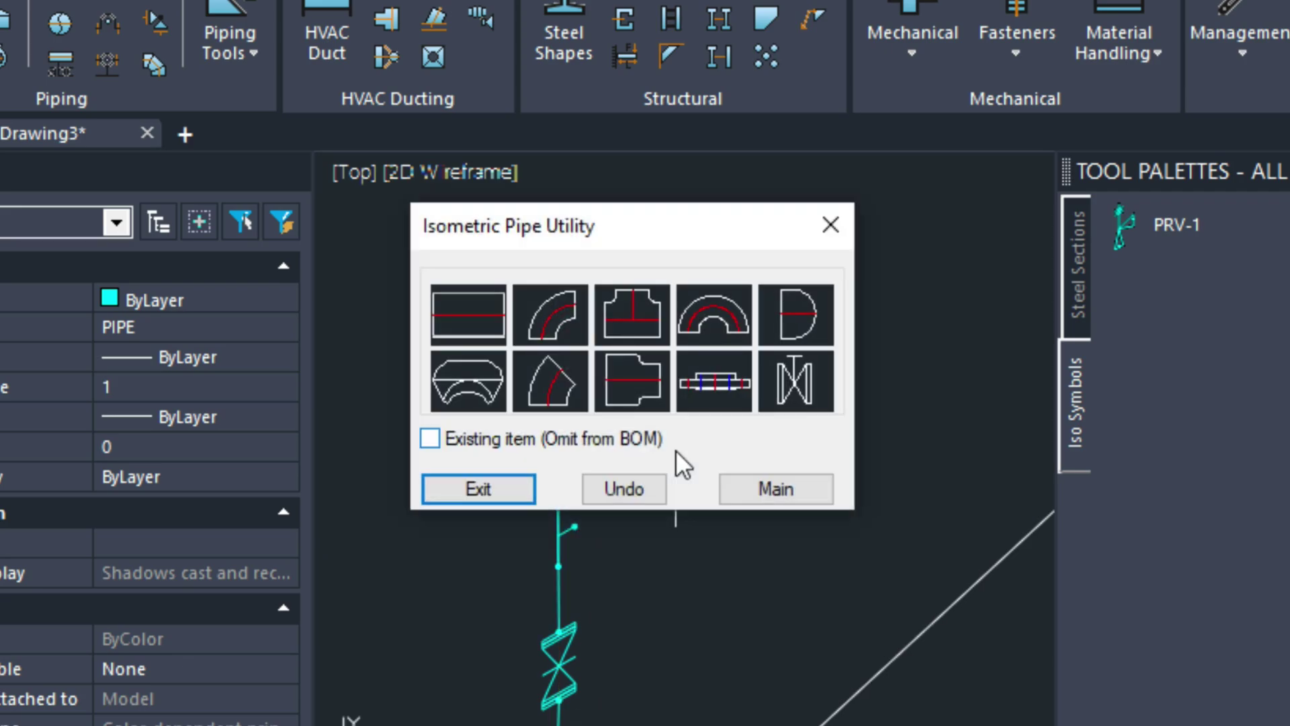
pyautogui.click(506, 493)
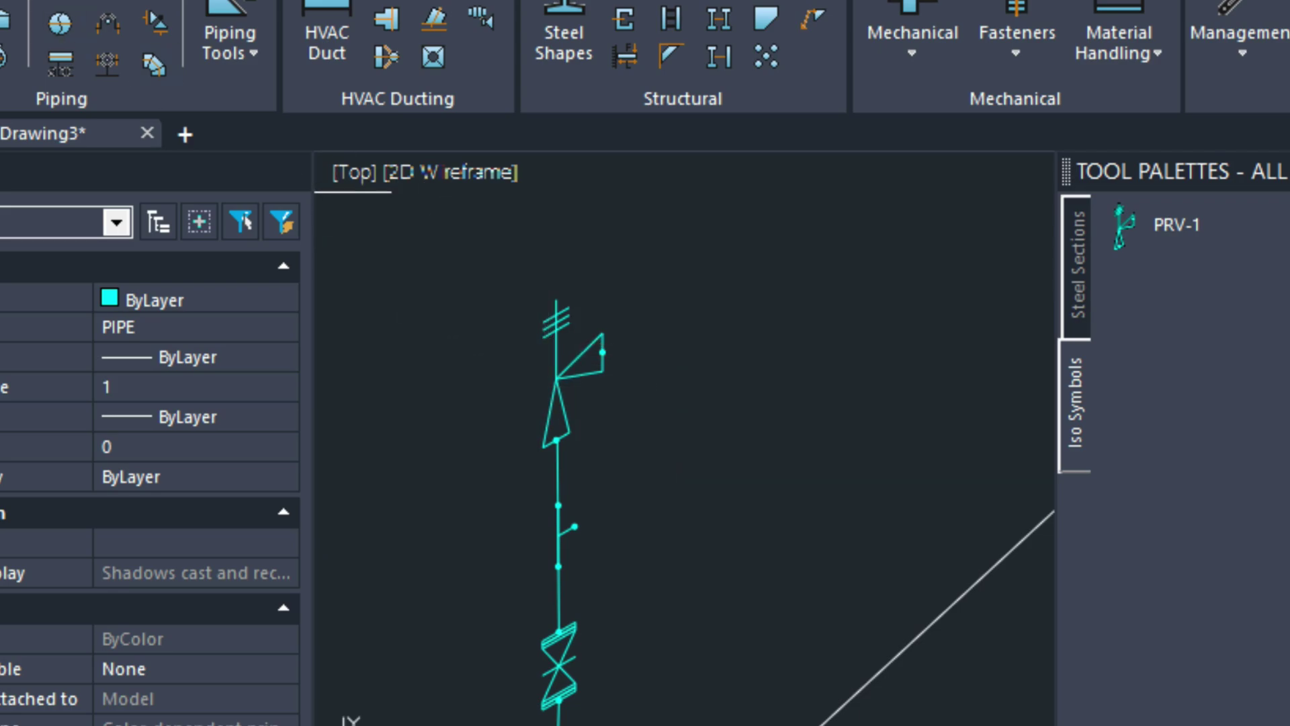
# - Draw a butt-welded carbon steel pipe of size 4 and length 3 from the tee's branch end toward the upper right
pyautogui.click(2, 3)
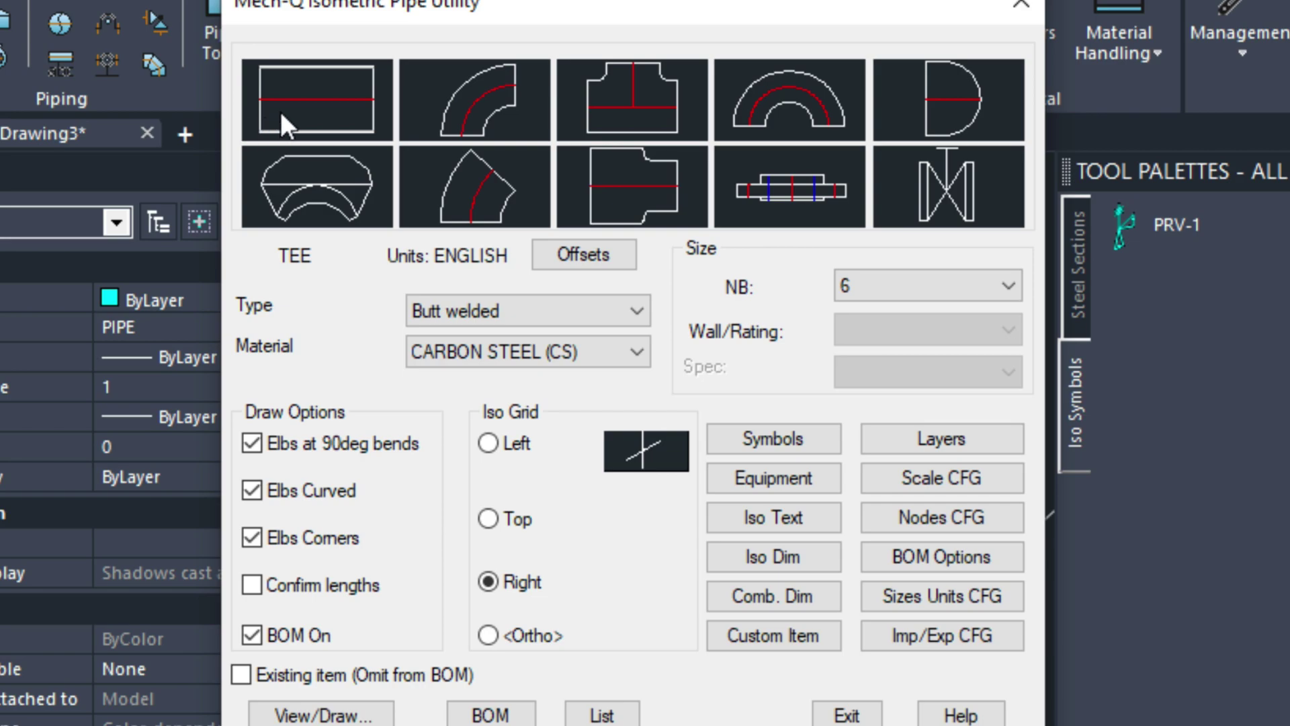
pyautogui.click(998, 295)
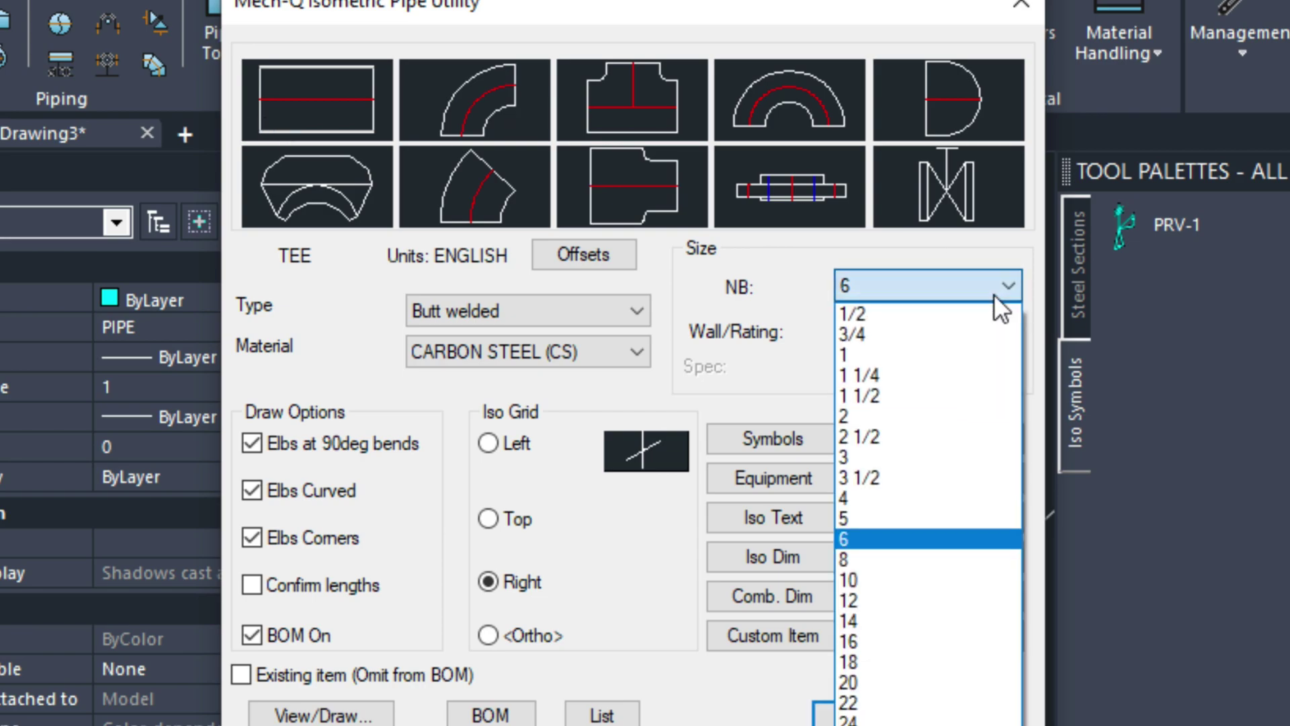
pyautogui.click(913, 504)
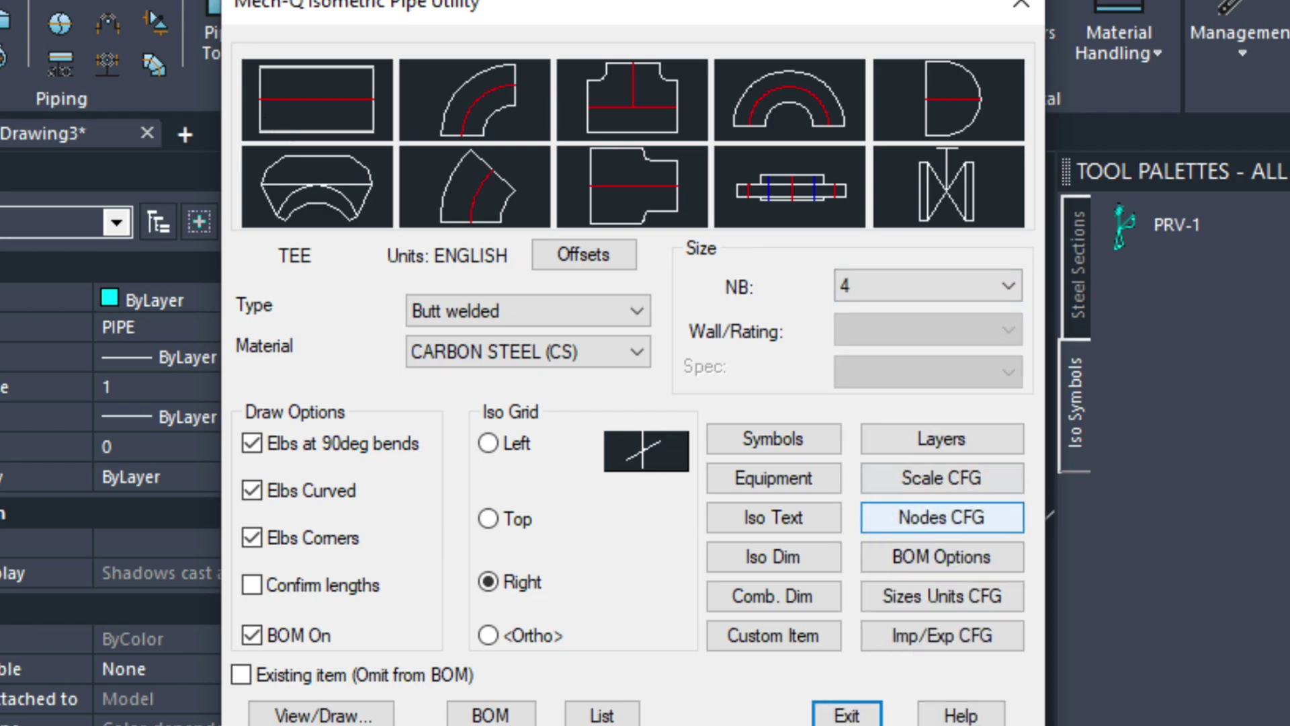
pyautogui.click(344, 111)
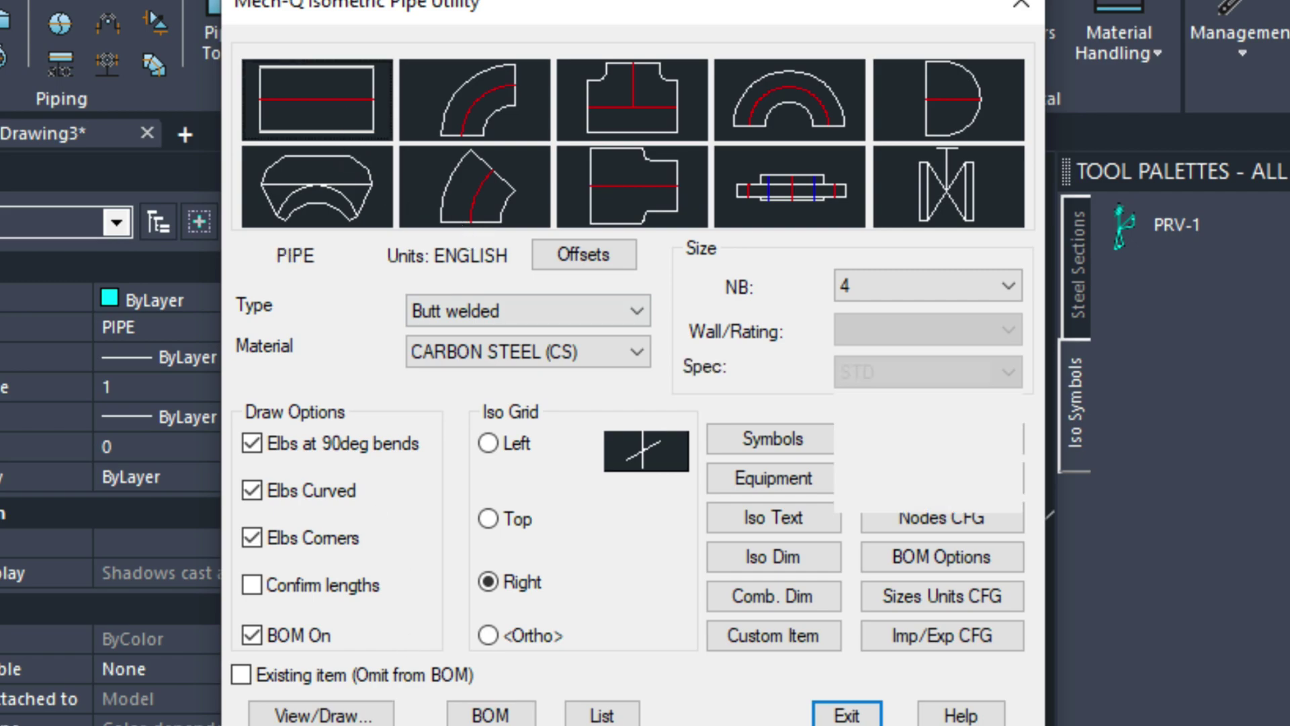
pyautogui.click(357, 715)
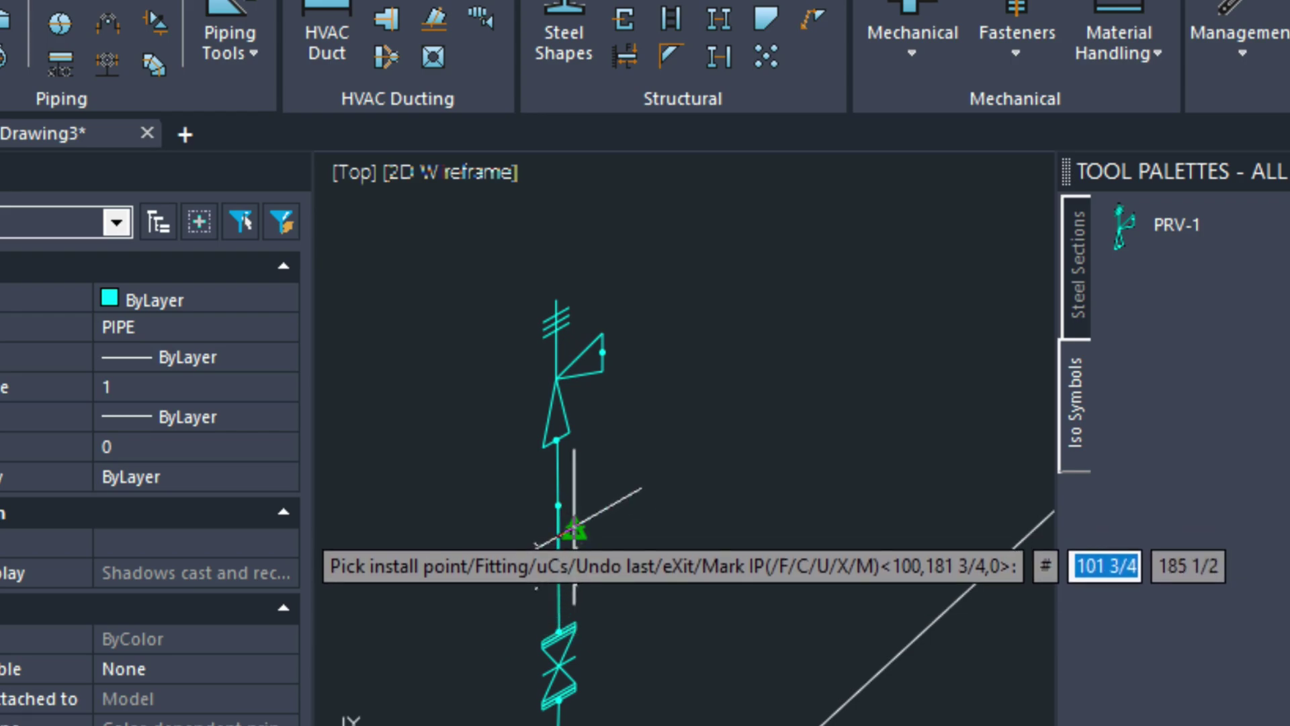
pyautogui.click(577, 528)
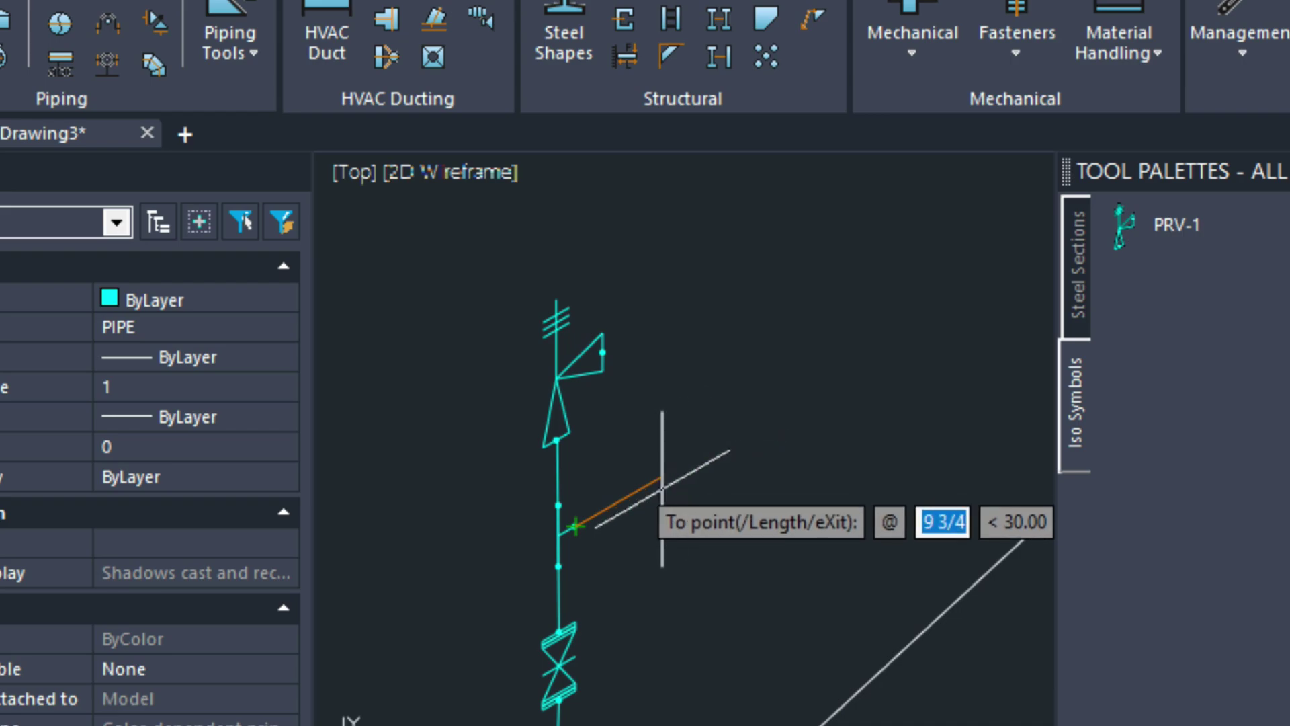
pyautogui.write('3')
pyautogui.press('Return')
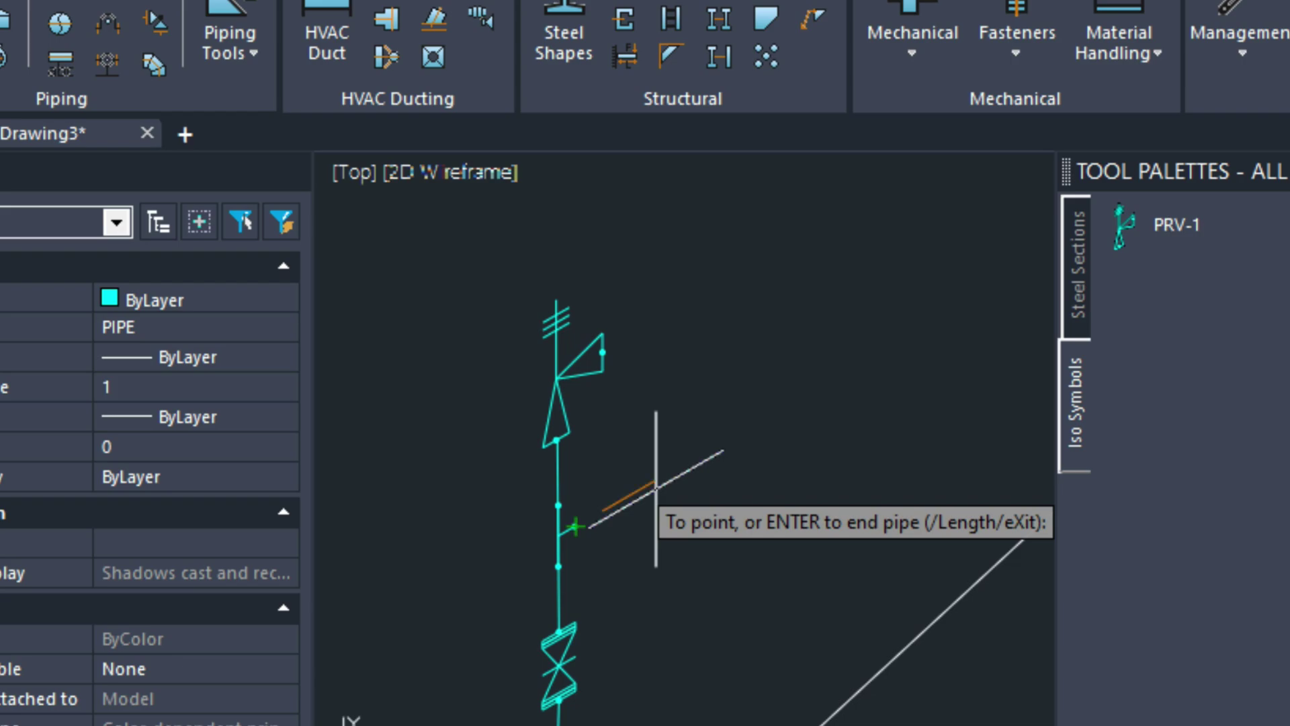
pyautogui.press('Return')
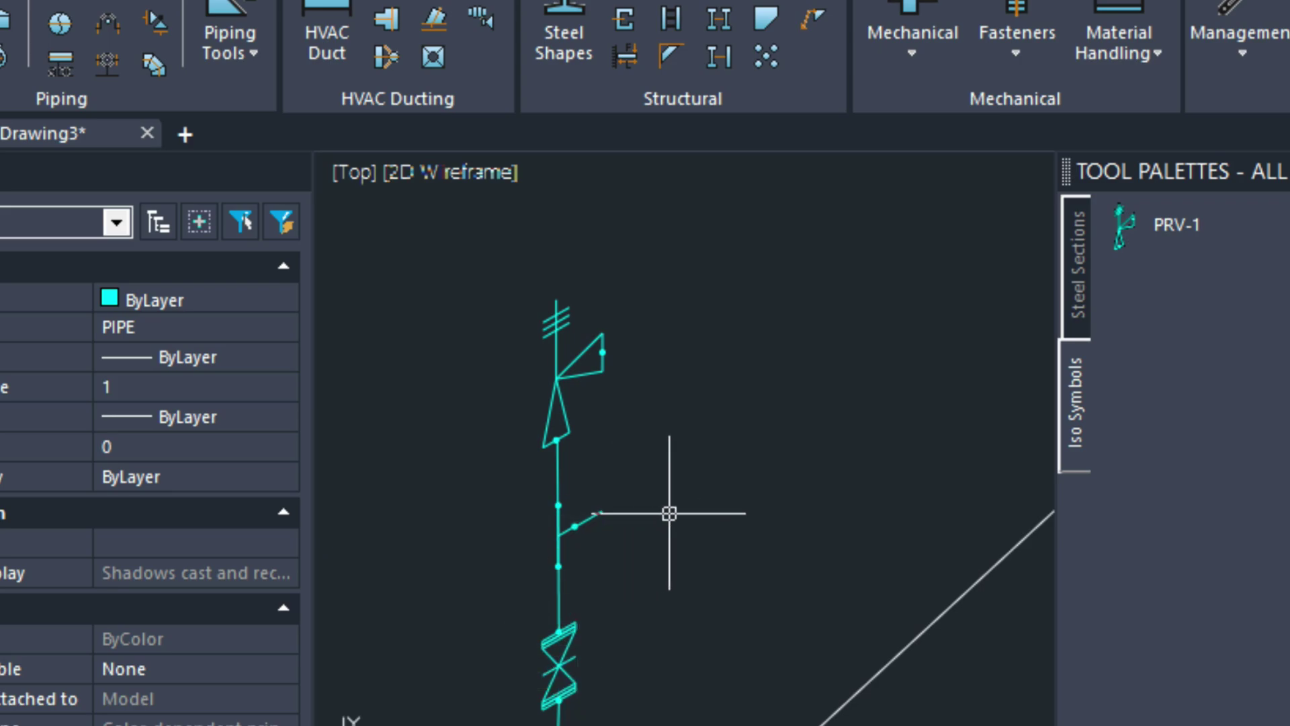
# - Set the drawing's DIMSCALE to 6
pyautogui.write('DIMSCALE')
pyautogui.press('Return')
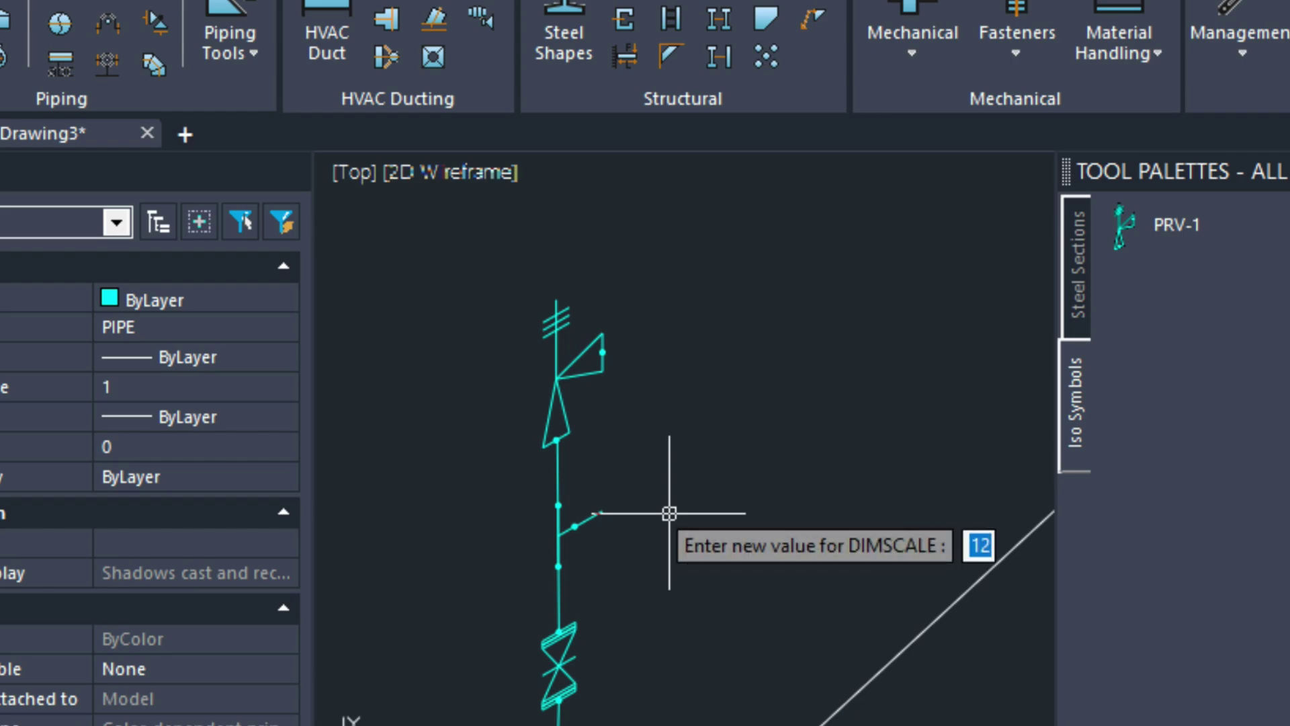
pyautogui.write('6')
pyautogui.press('Return')
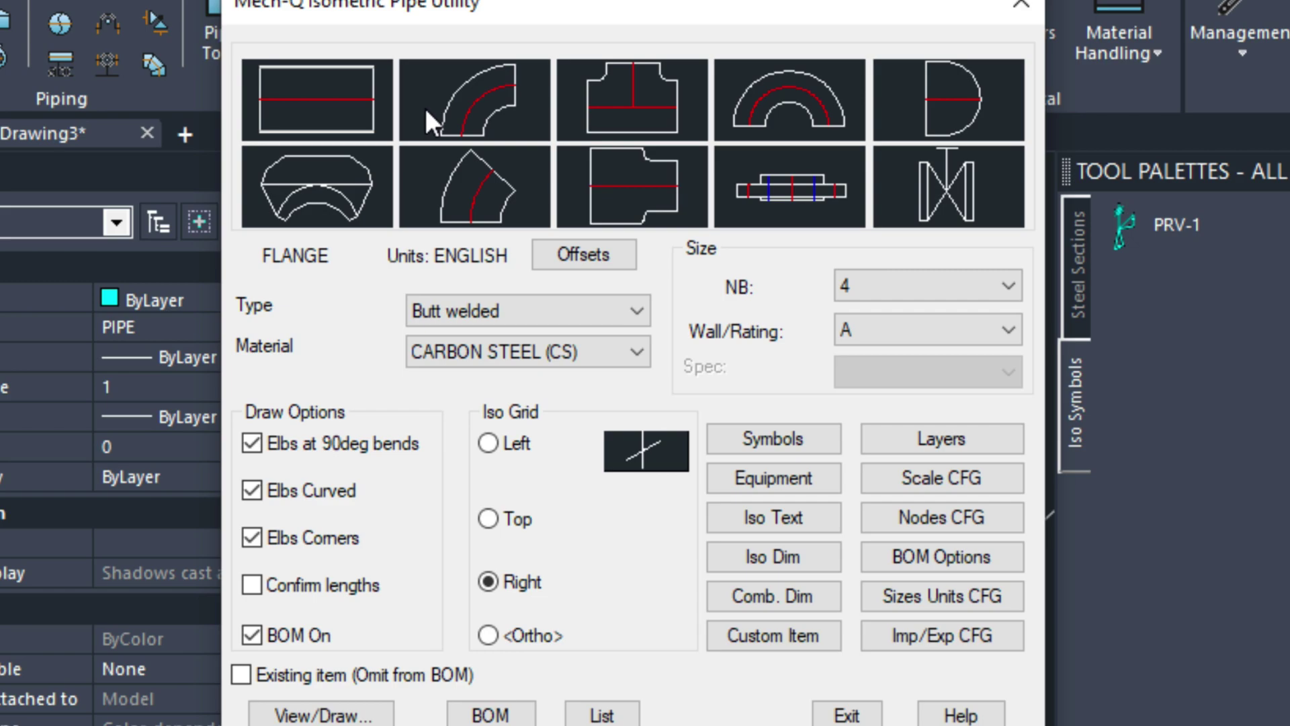
# - Add a size 4 single flange, inserted by its weld end, at the free end of the tee's branch pipe, facing toward the upper right
pyautogui.click(800, 182)
pyautogui.click(328, 715)
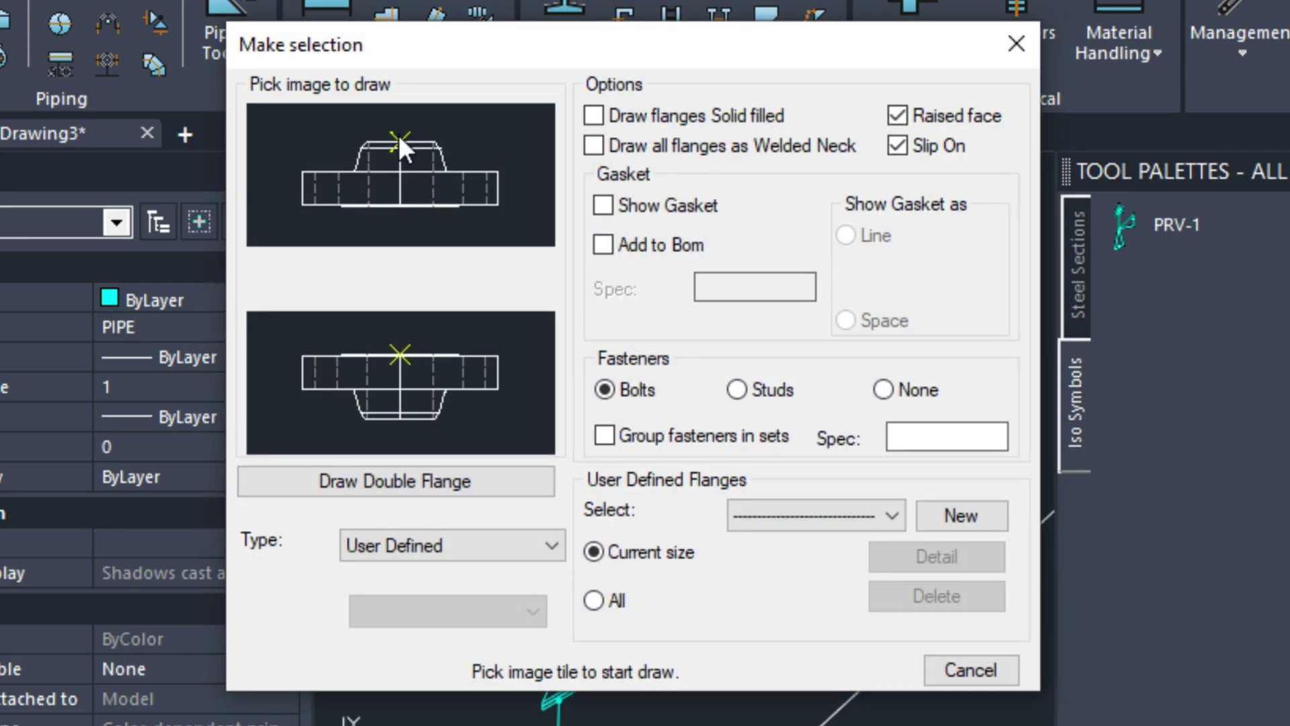
pyautogui.click(400, 139)
pyautogui.click(600, 512)
pyautogui.click(679, 537)
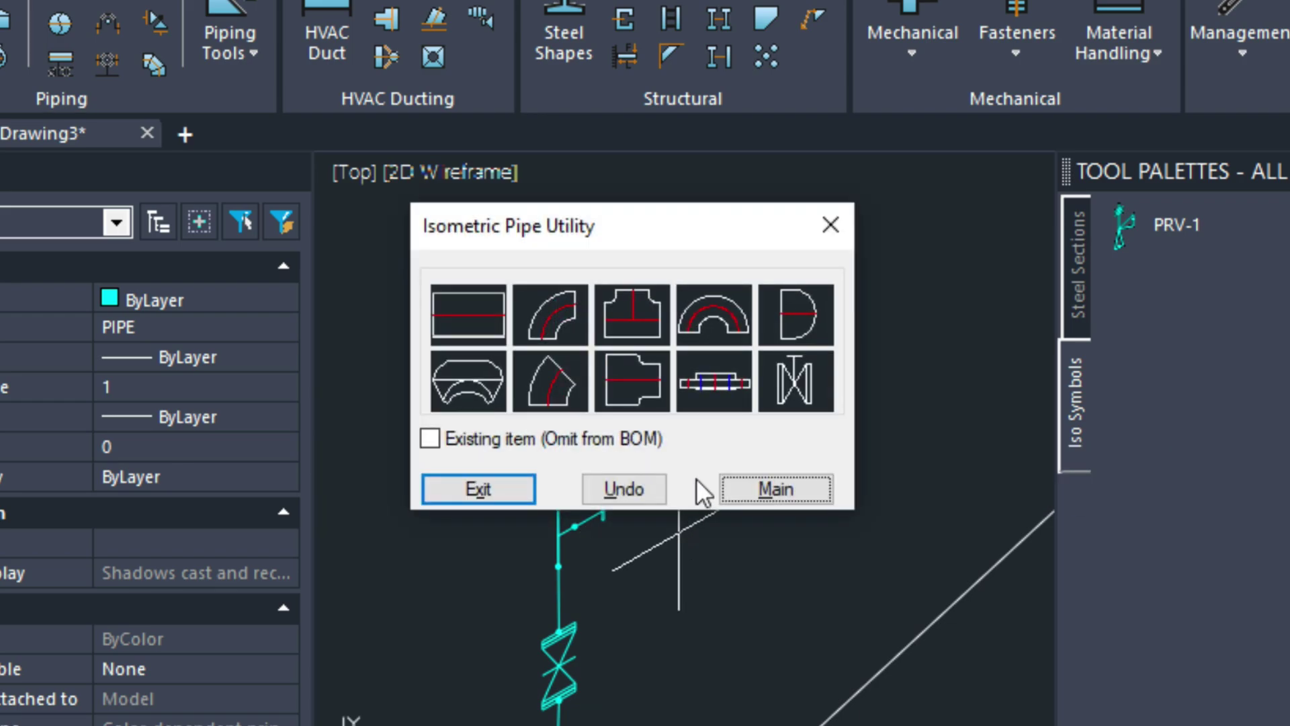
# - Attach a gate valve by its end to the branch pipe's flange, running toward the upper right
pyautogui.click(804, 373)
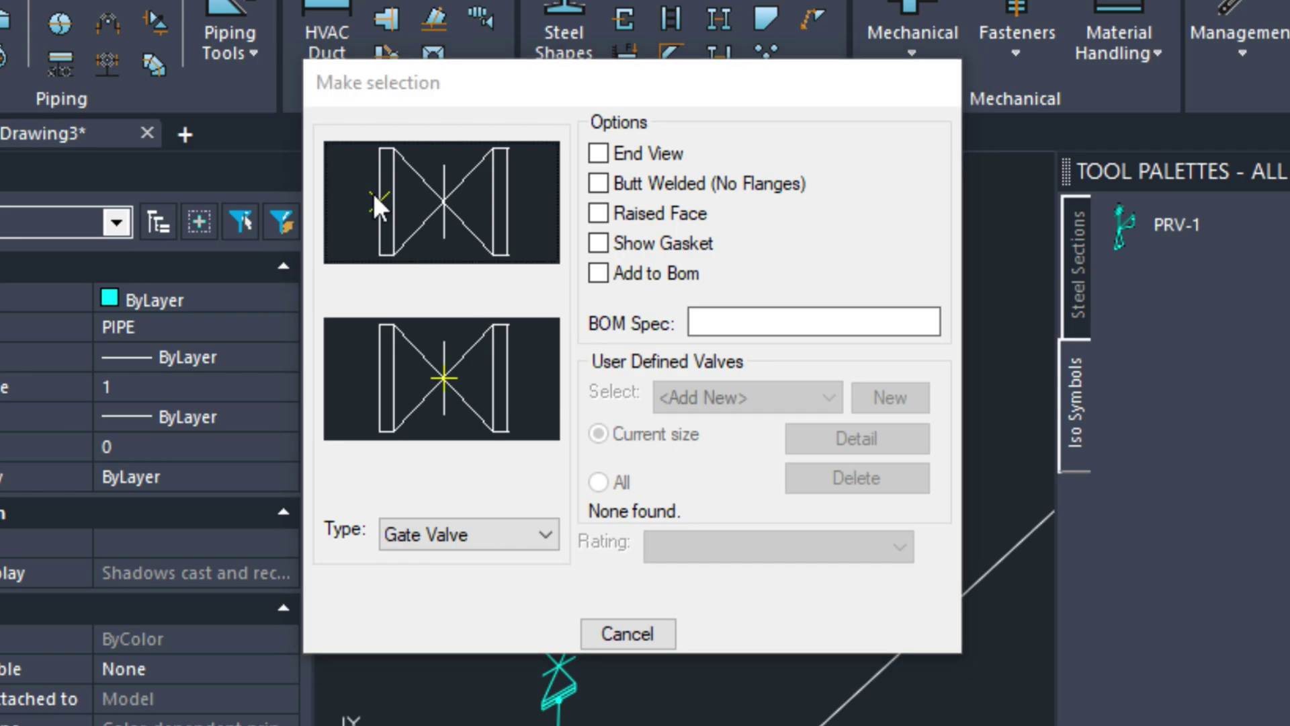
pyautogui.click(373, 192)
pyautogui.press('Return')
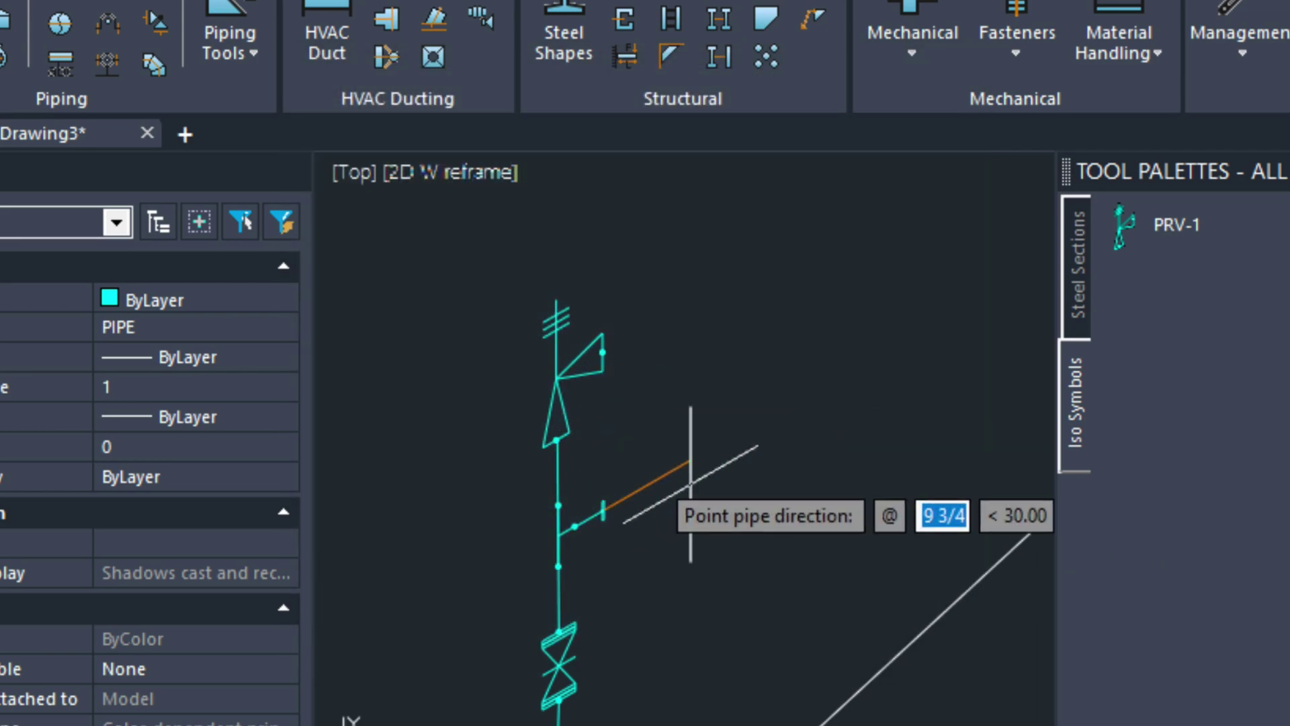
pyautogui.click(692, 479)
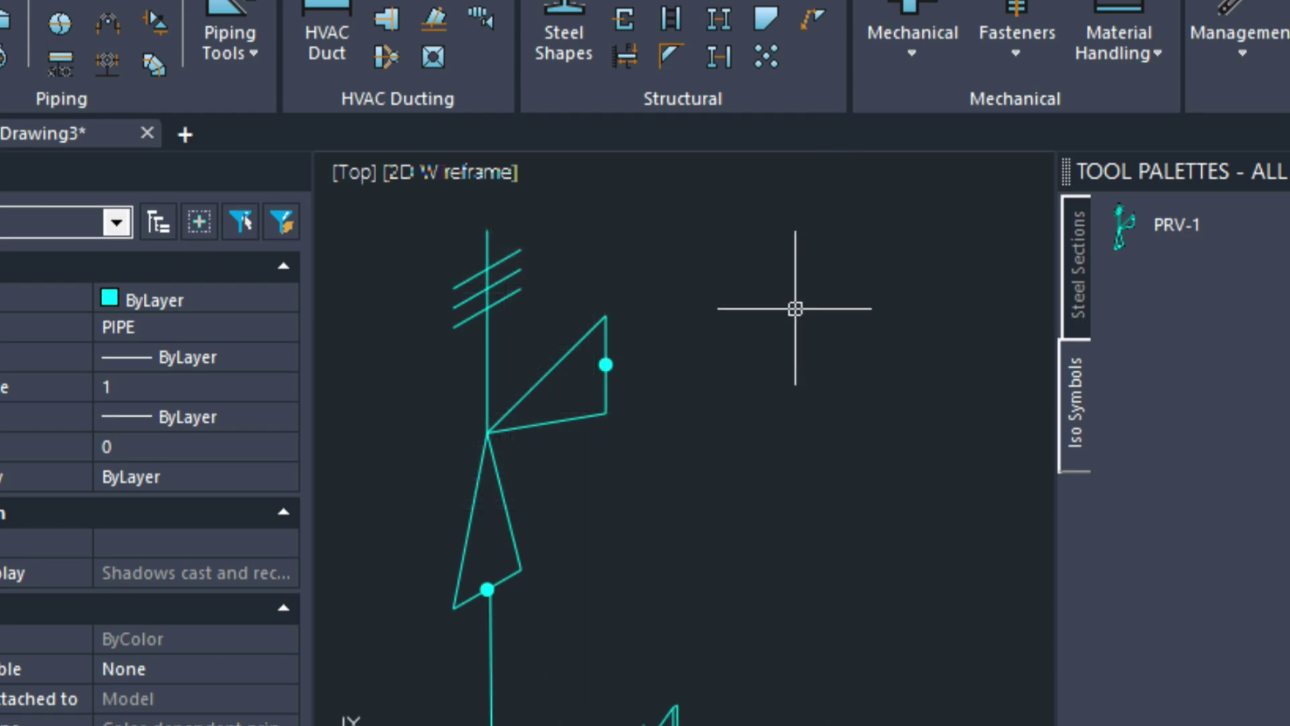
# - Set the drawing's DIMSCALE to 12
pyautogui.write('DI')
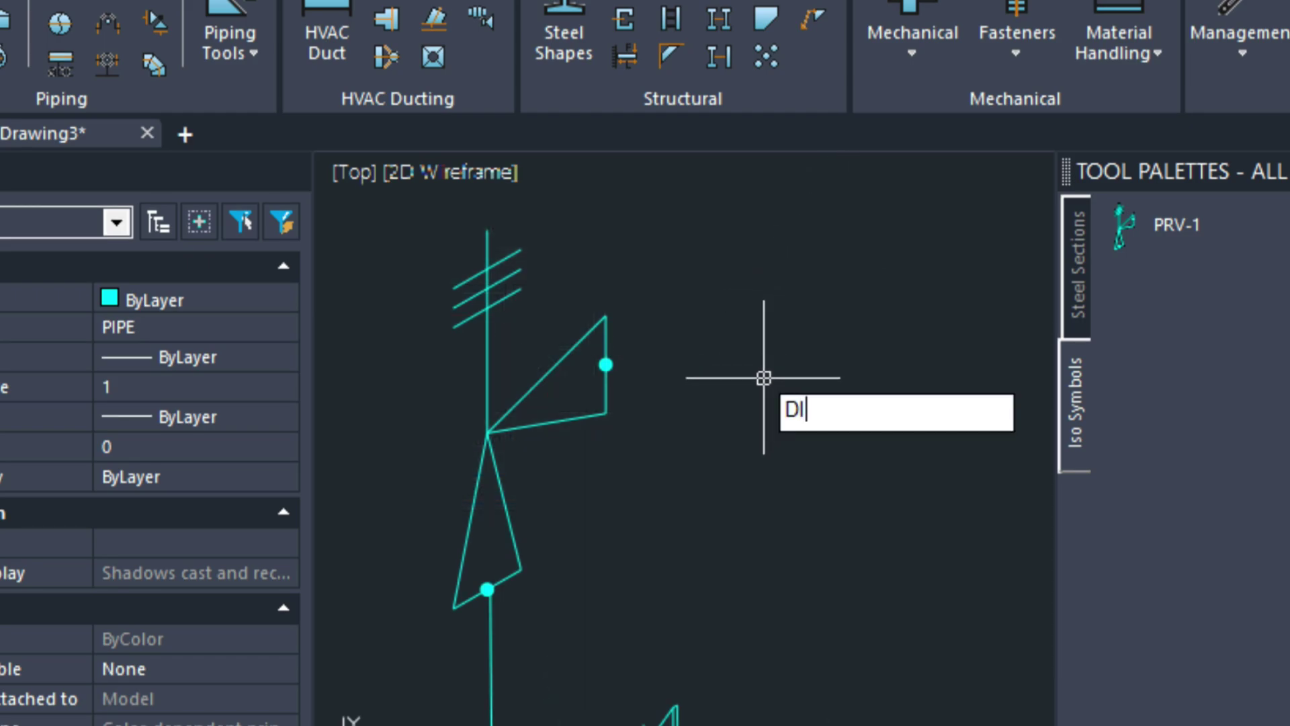
pyautogui.write('MSCALE')
pyautogui.press('Return')
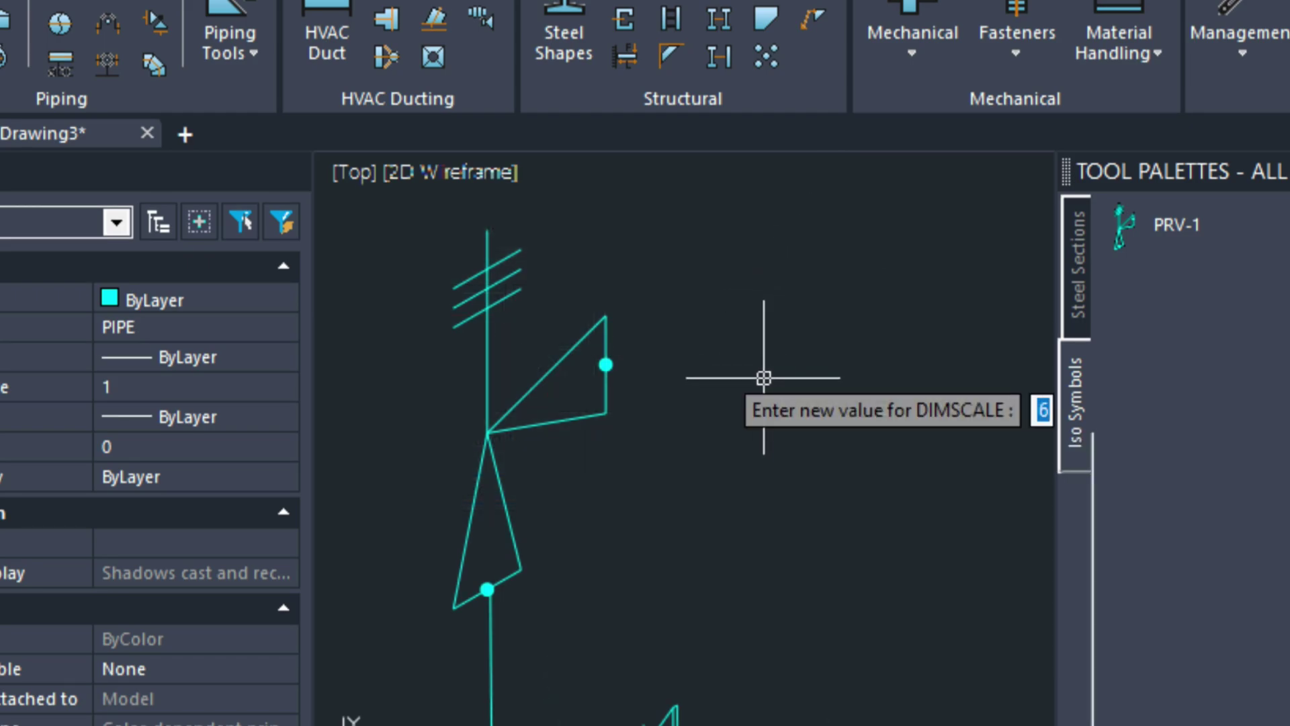
pyautogui.write('12')
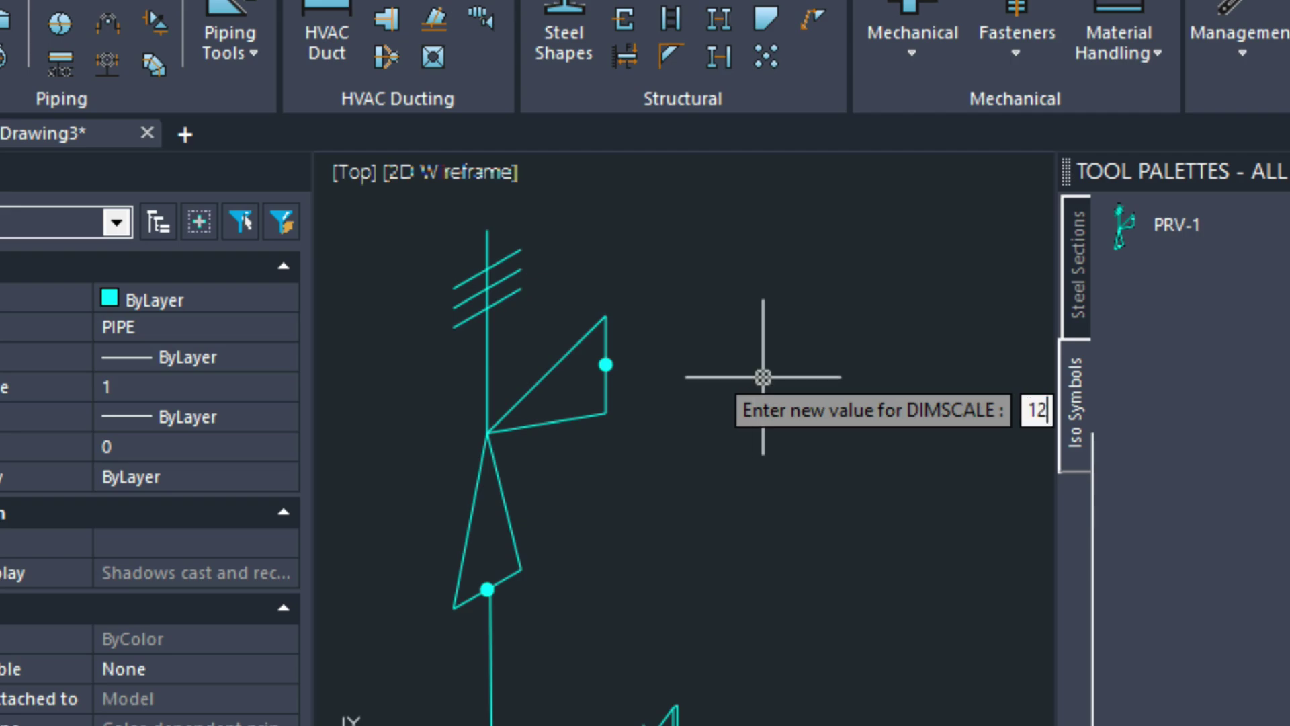
pyautogui.press('Return')
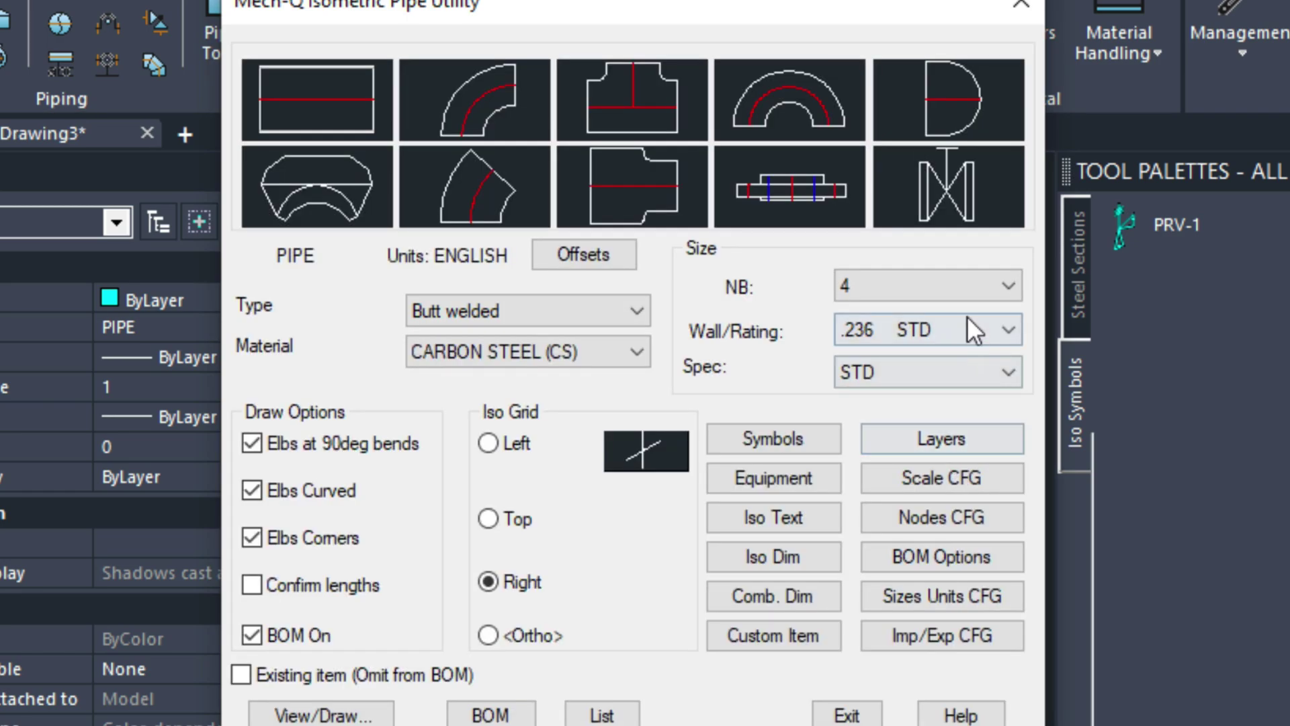
# - Draw a butt-welded carbon steel pipe of size 6 and length 12 from the PRV symbol's side outlet node toward the upper right
pyautogui.click(966, 289)
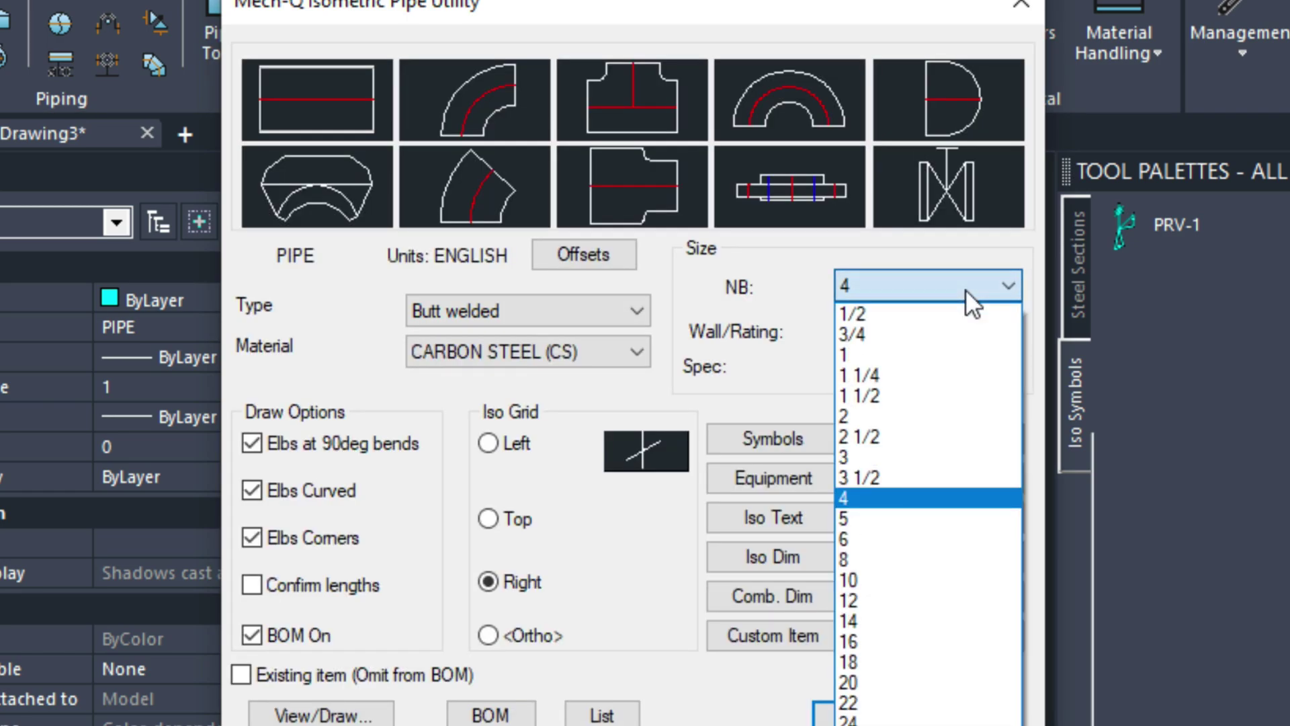
pyautogui.click(885, 539)
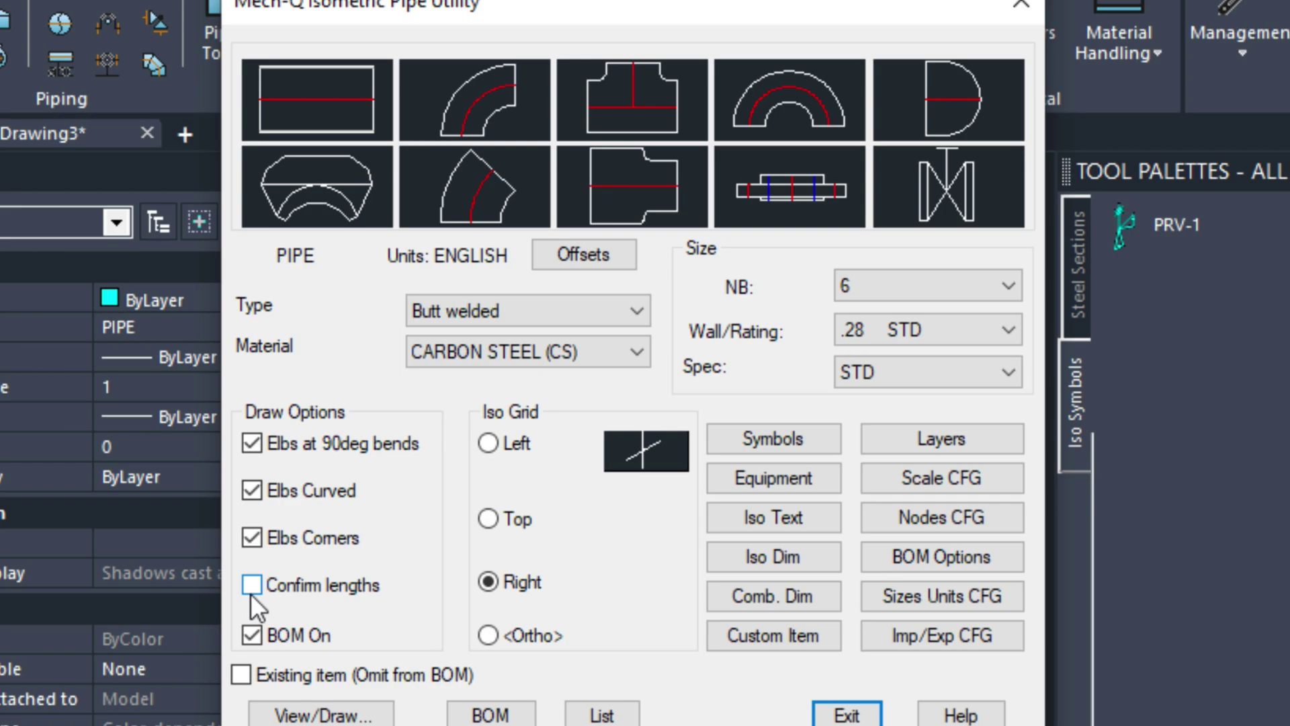
pyautogui.click(341, 716)
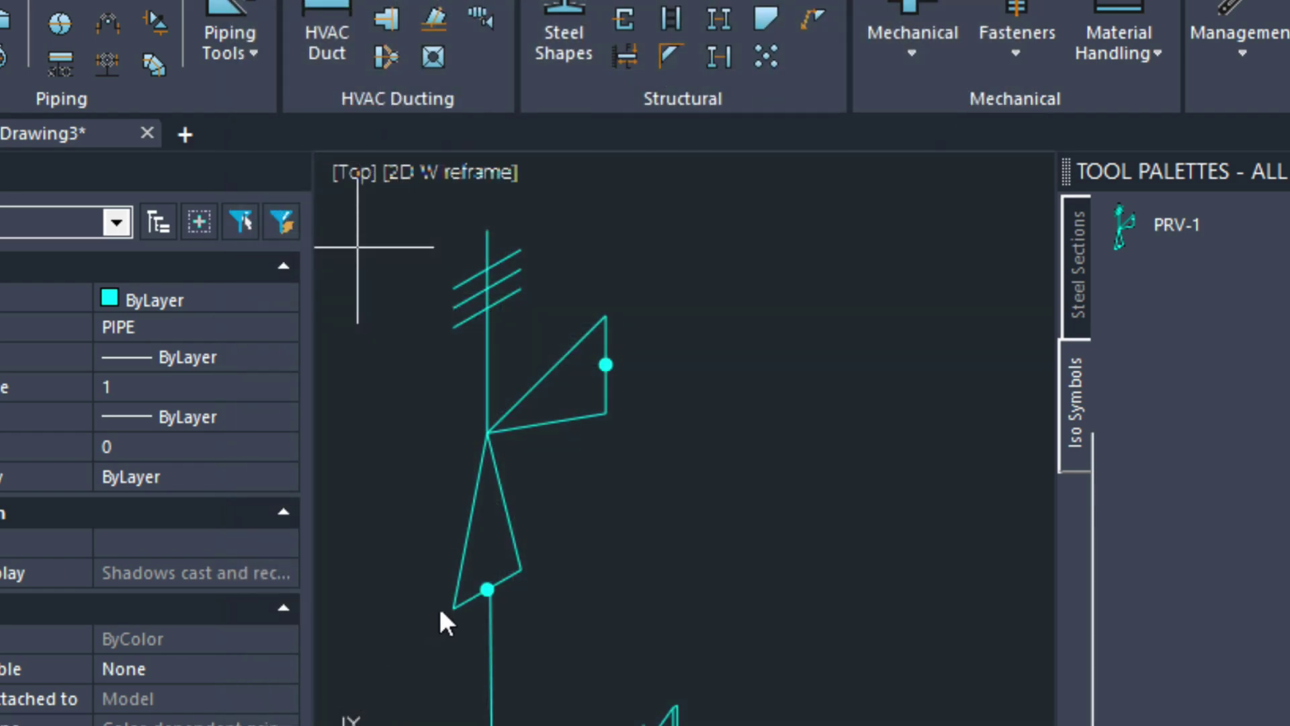
pyautogui.click(547, 464)
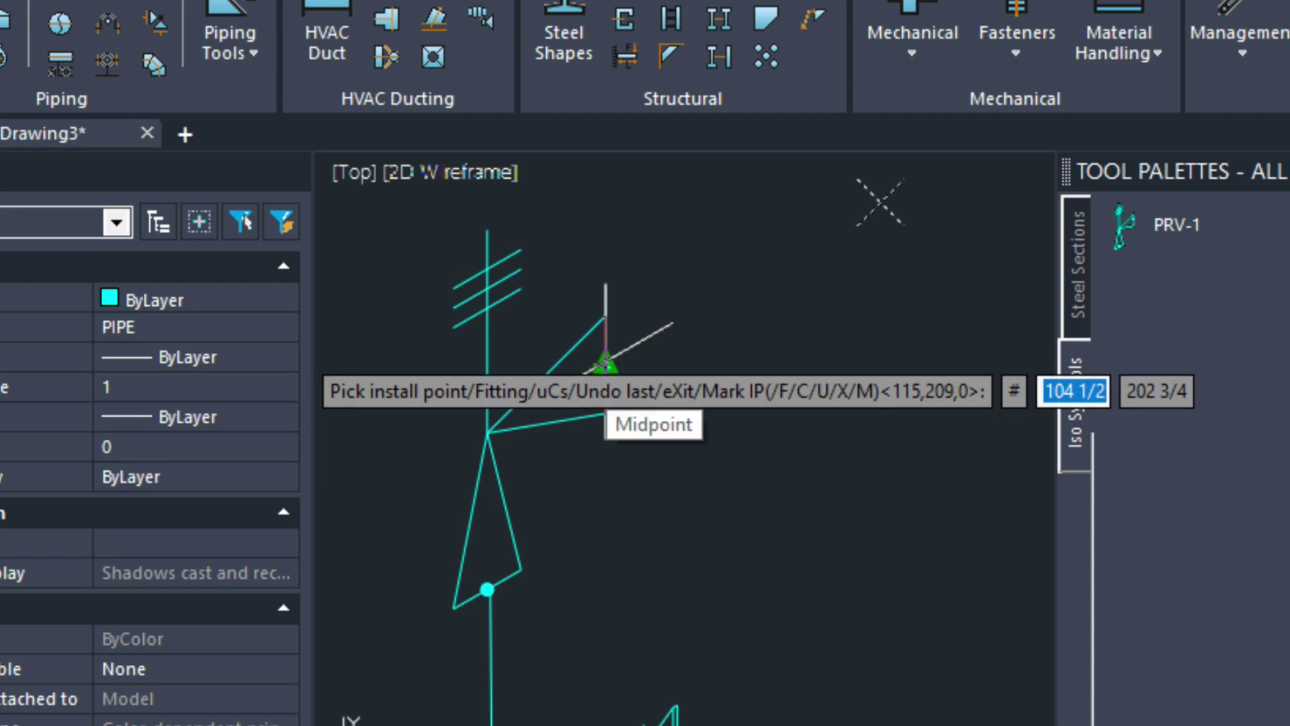
pyautogui.click(605, 363)
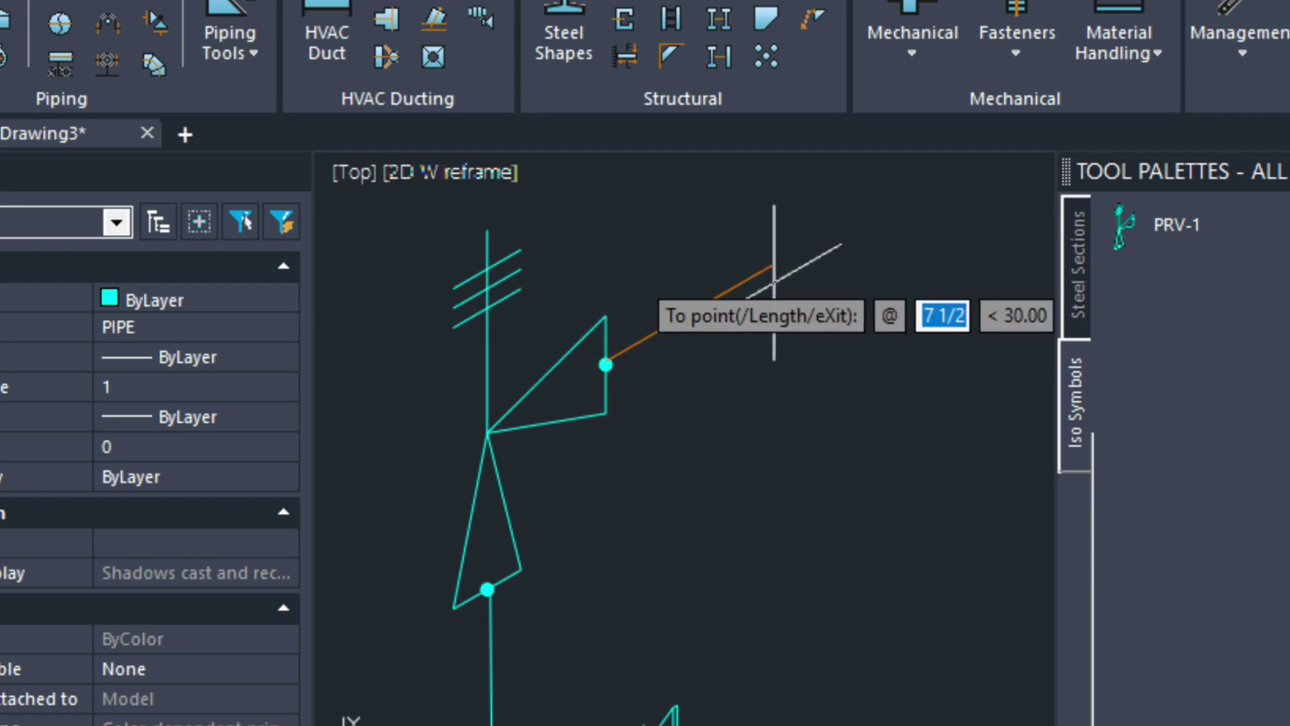
pyautogui.write('12')
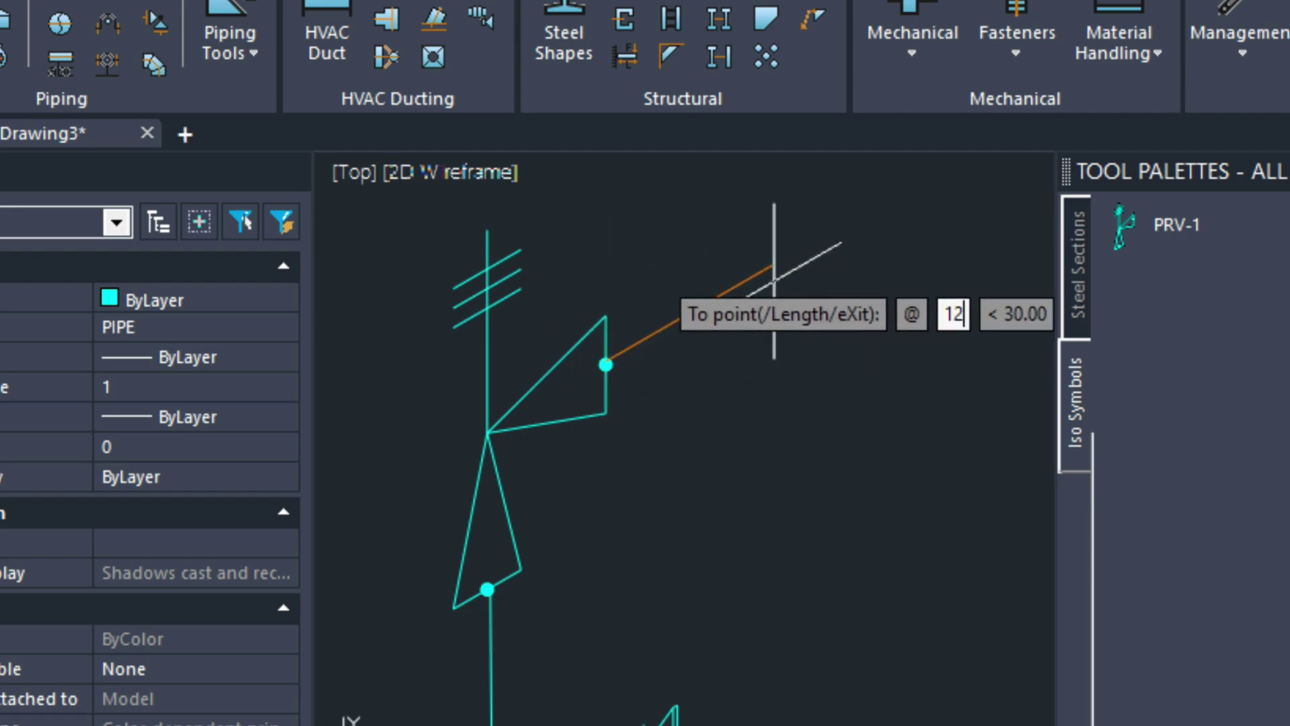
pyautogui.press('Return')
pyautogui.press('Return')
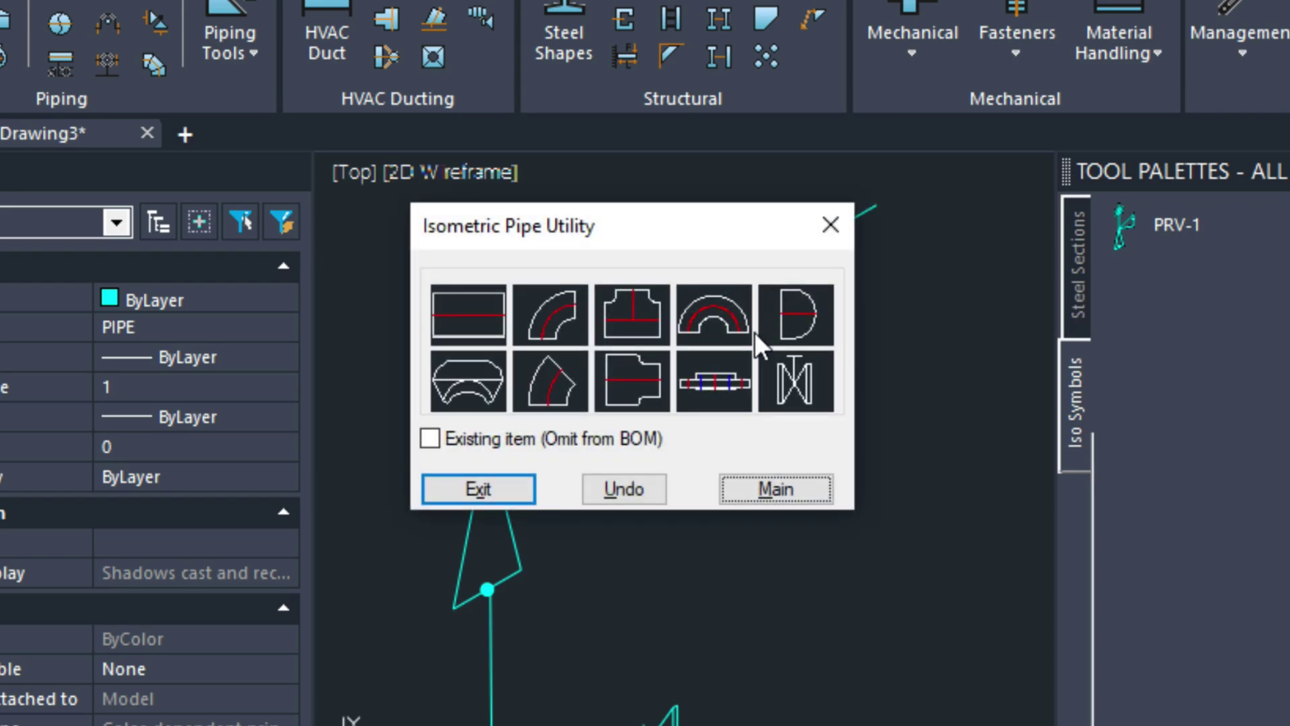
# - Add a single flange with fasteners, inserted by its weld end, at the PRV outlet pipe's far end, facing toward the upper right
pyautogui.click(715, 381)
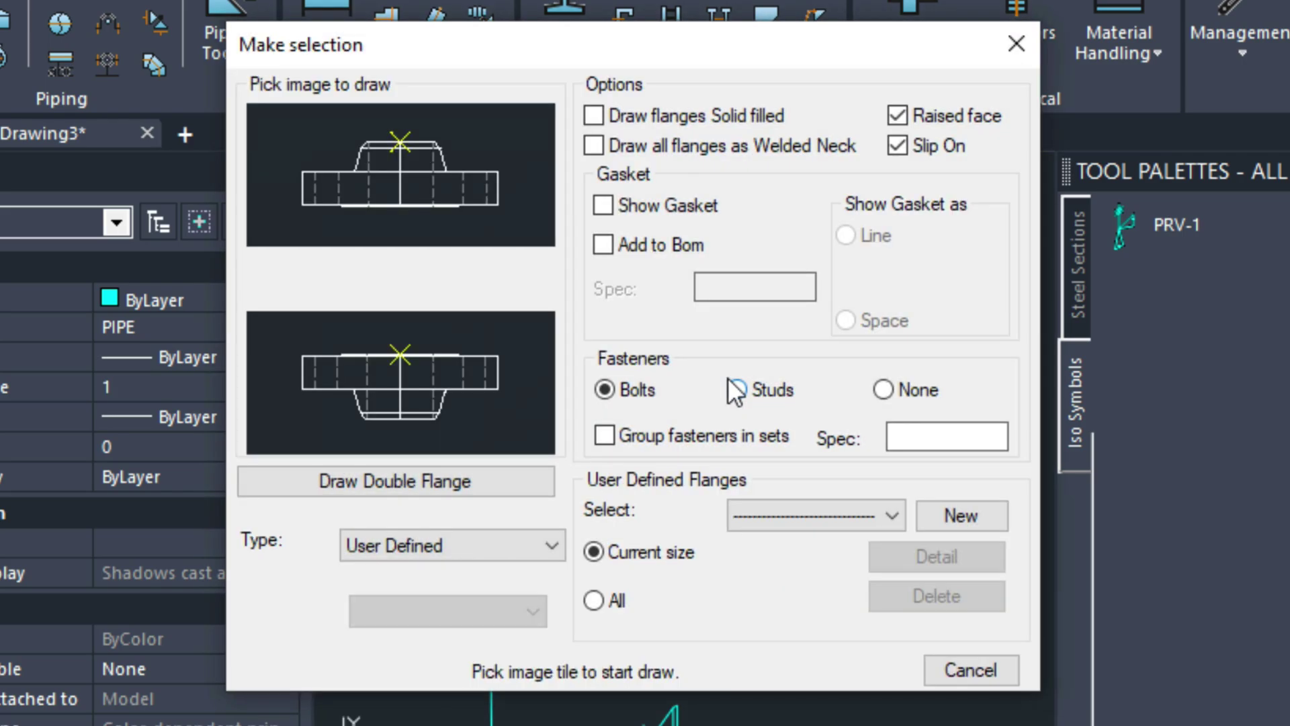
pyautogui.click(410, 138)
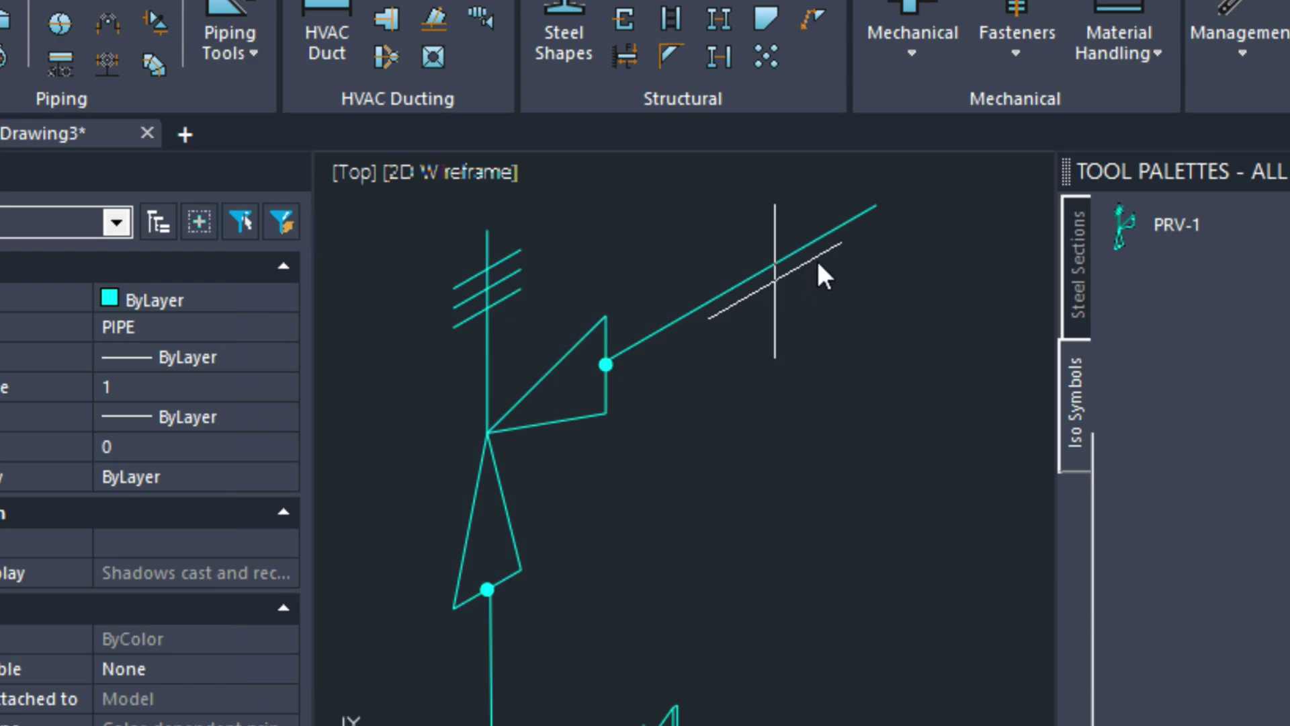
pyautogui.click(876, 206)
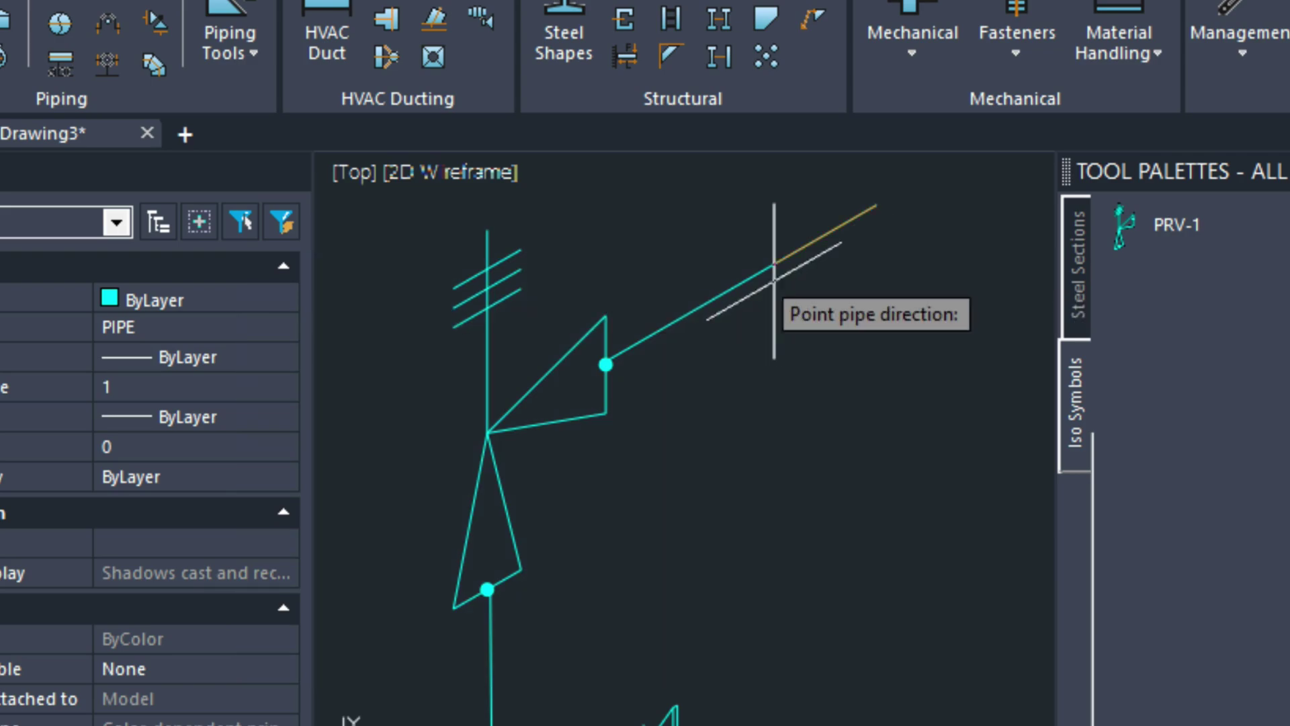
pyautogui.click(916, 182)
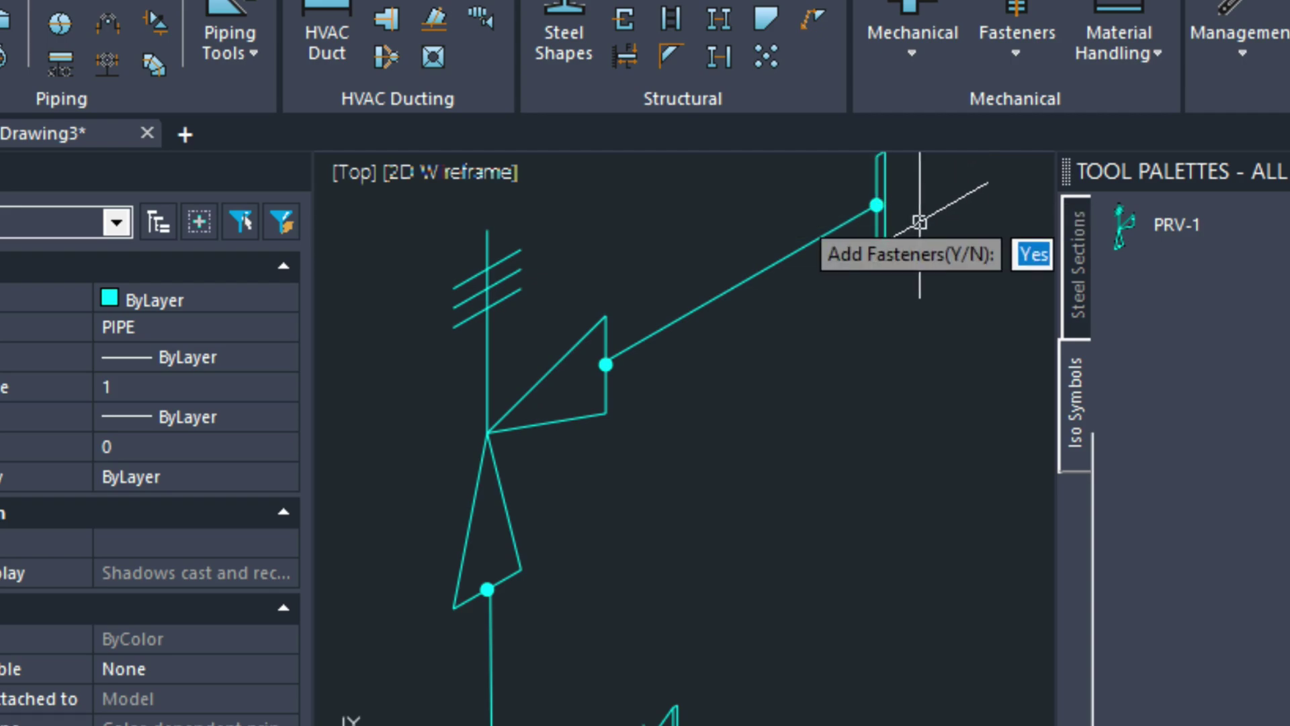
pyautogui.press('Return')
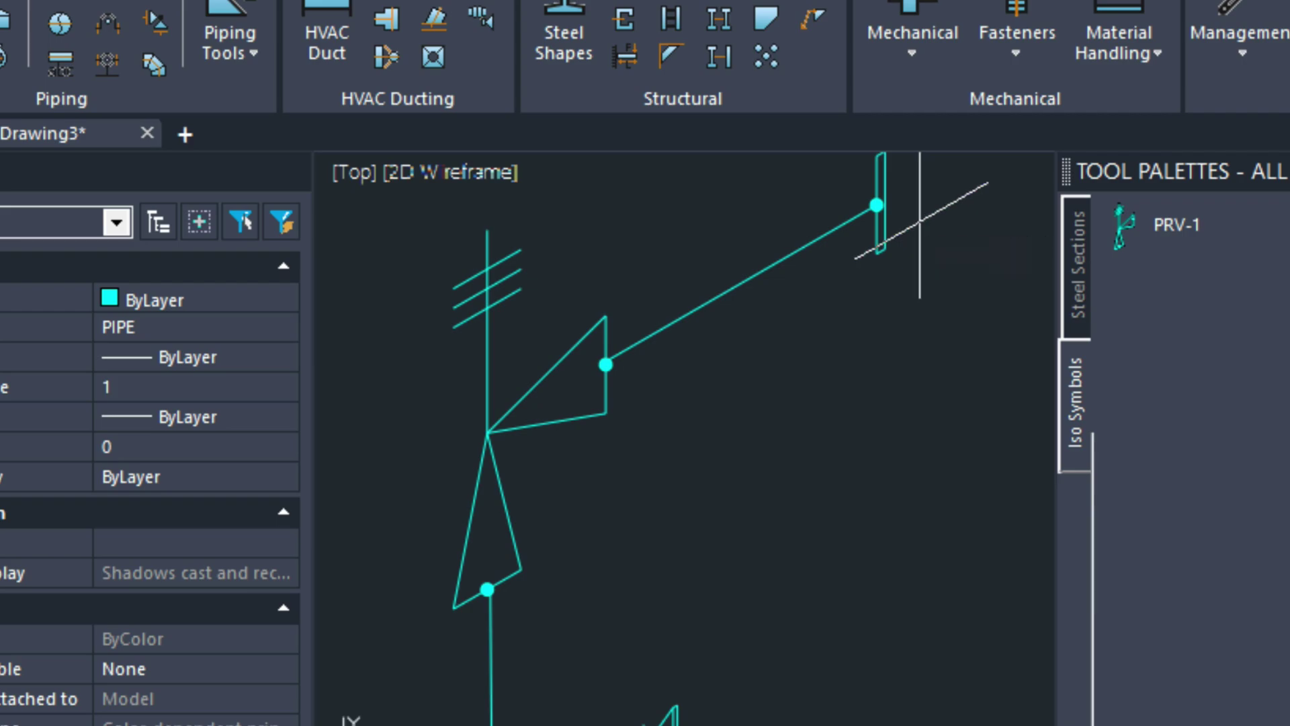
pyautogui.press('Return')
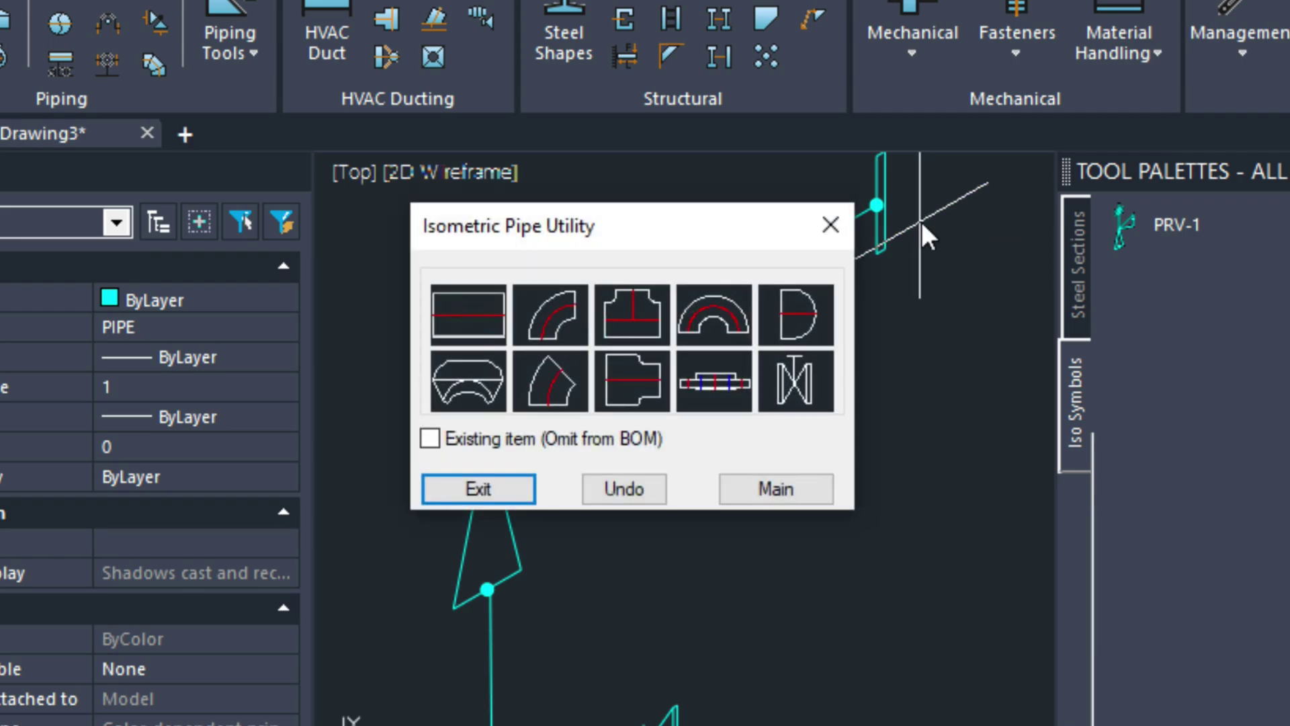
# - Attach a gate valve by its end to the PRV outlet pipe's flange, running toward the upper right
pyautogui.click(798, 382)
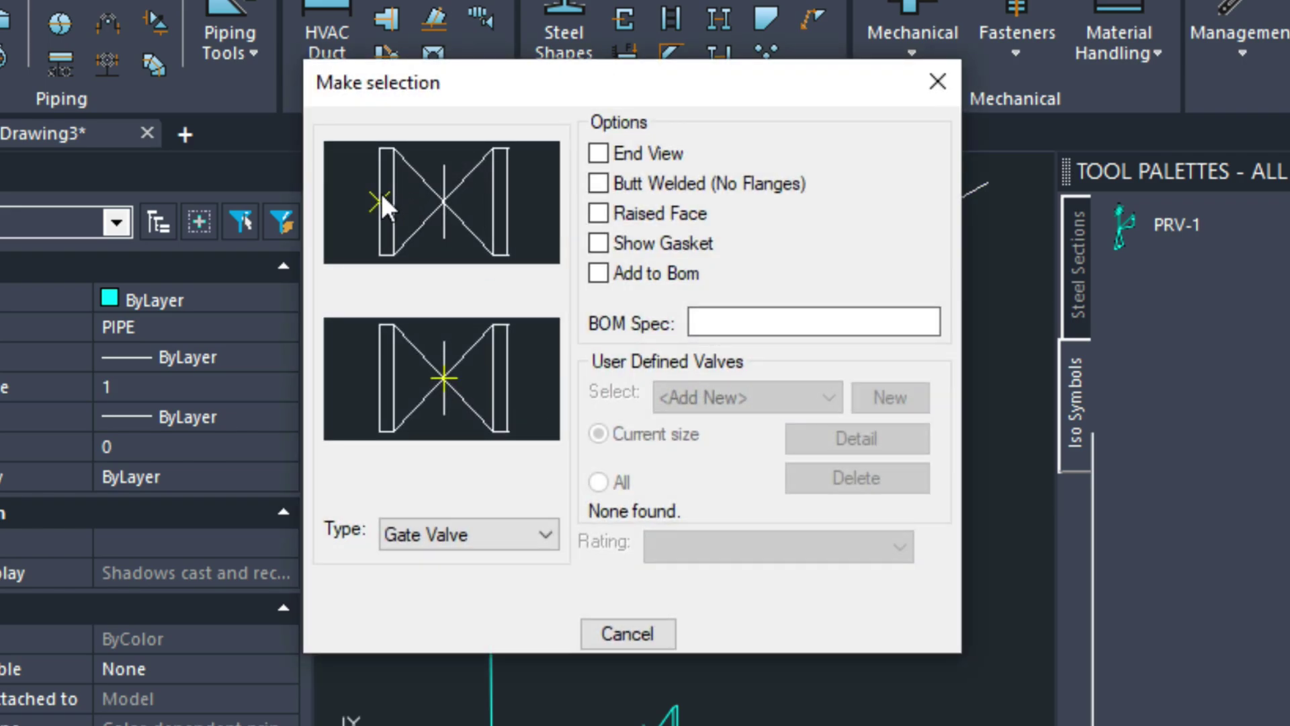
pyautogui.click(381, 194)
pyautogui.click(919, 220)
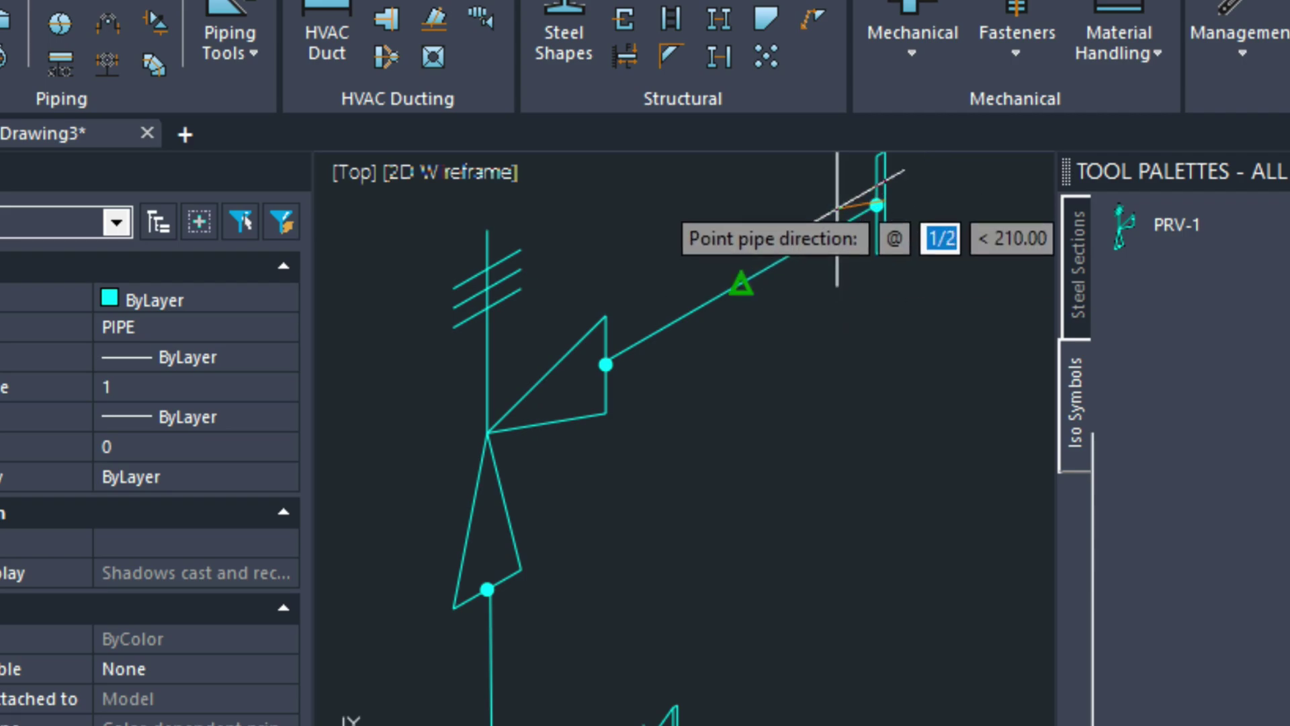
pyautogui.click(926, 202)
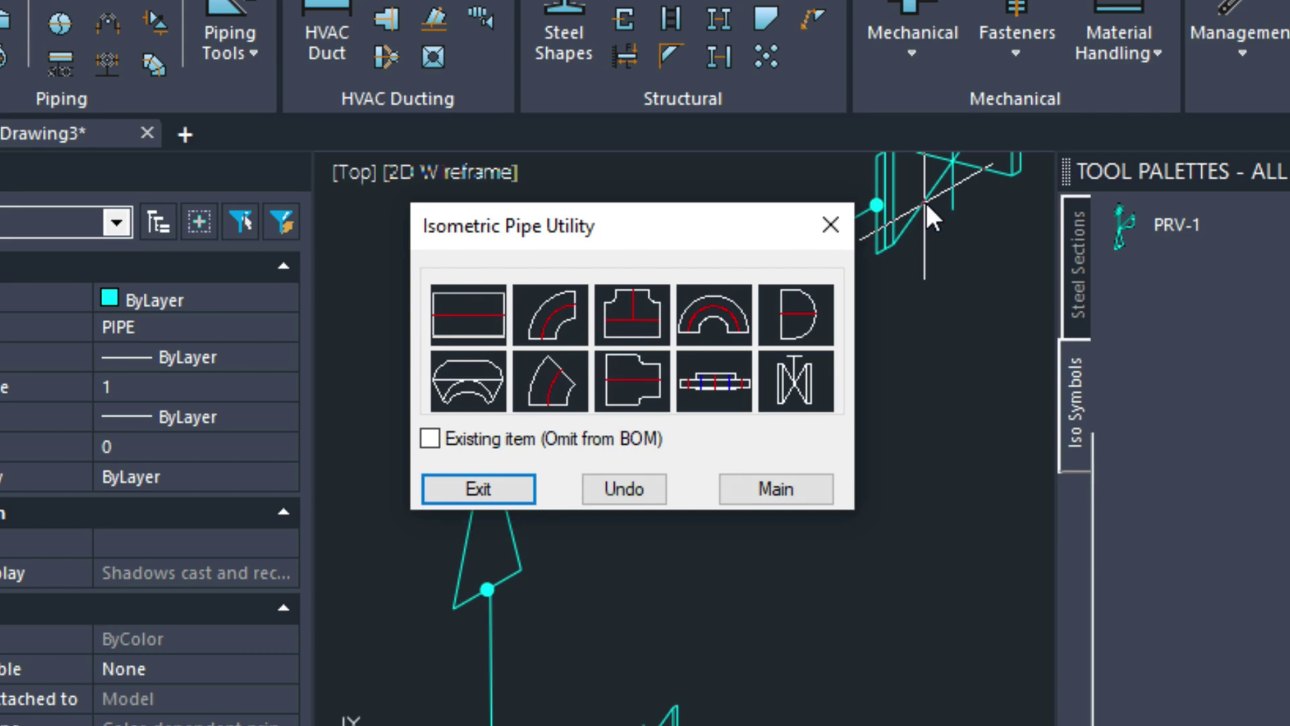
# - Add a single flange without fasteners, inserted by its face, at the outlet gate valve's far end, facing toward the upper right
pyautogui.click(717, 379)
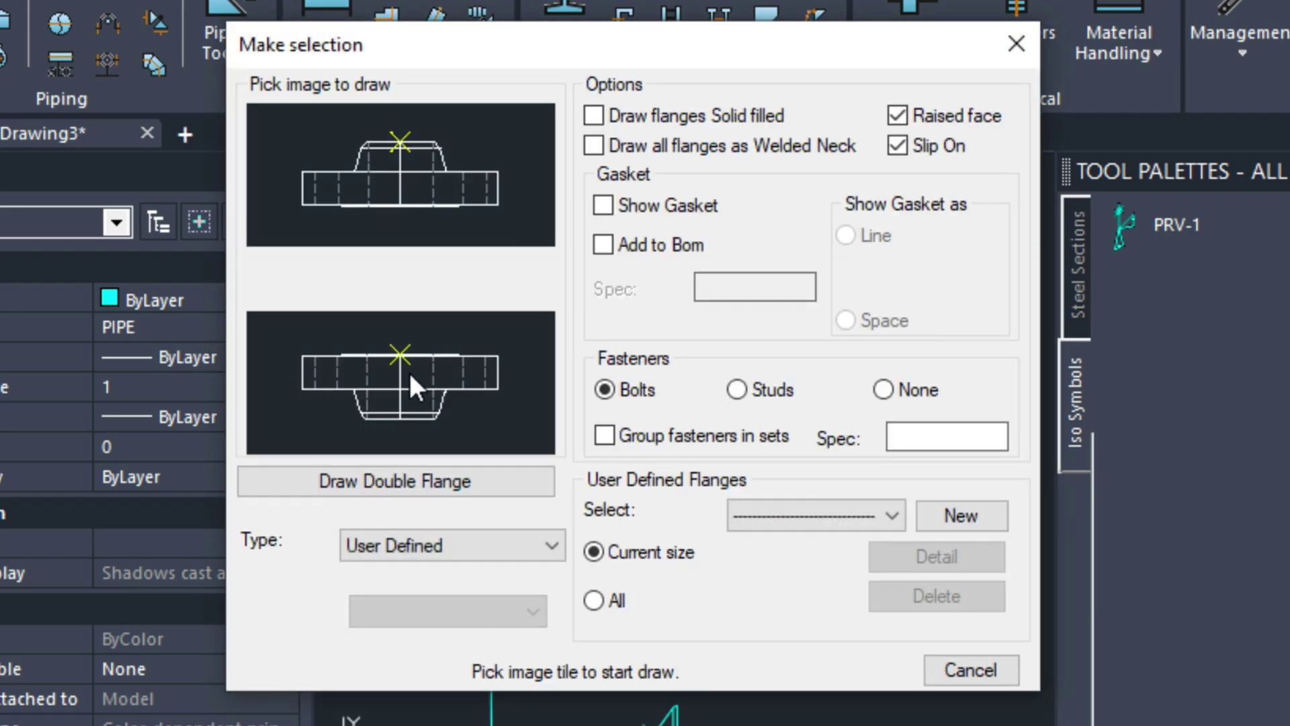
pyautogui.click(399, 356)
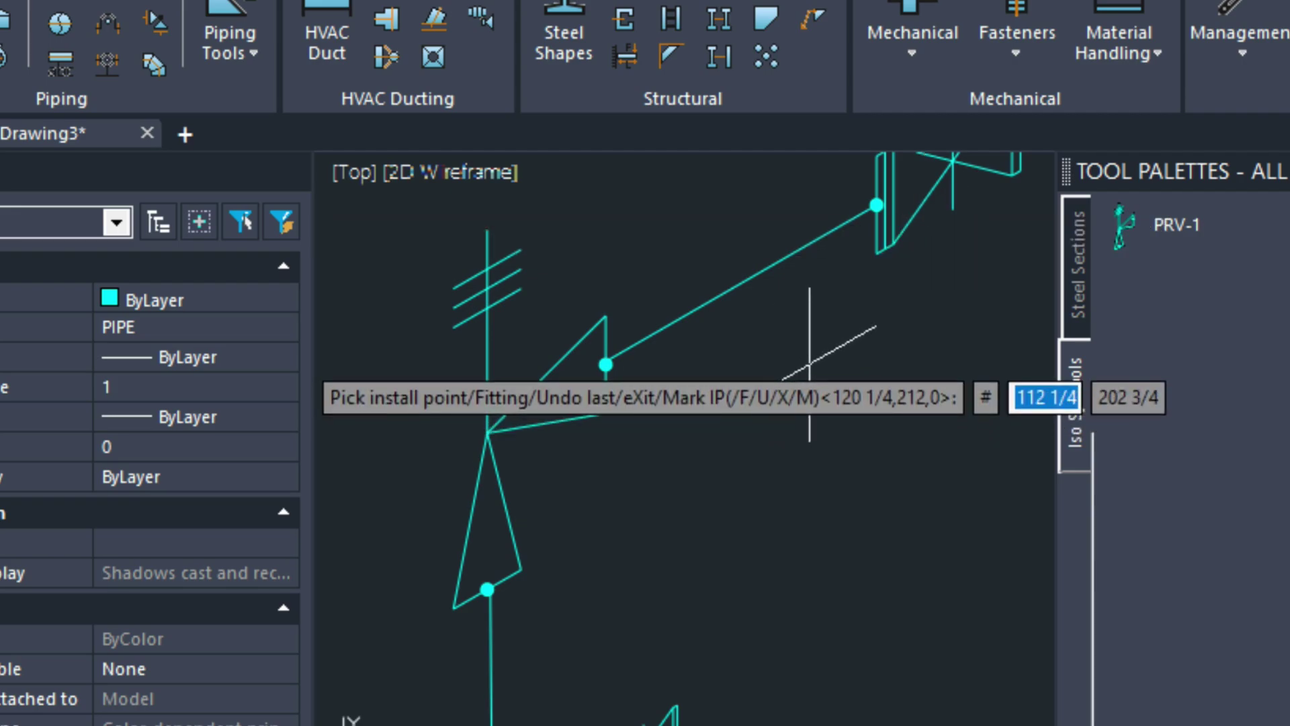
pyautogui.moveTo(810, 365)
pyautogui.mouseDown(button='middle')
pyautogui.moveTo(679, 484)
pyautogui.moveTo(532, 582)
pyautogui.mouseUp(button='middle')
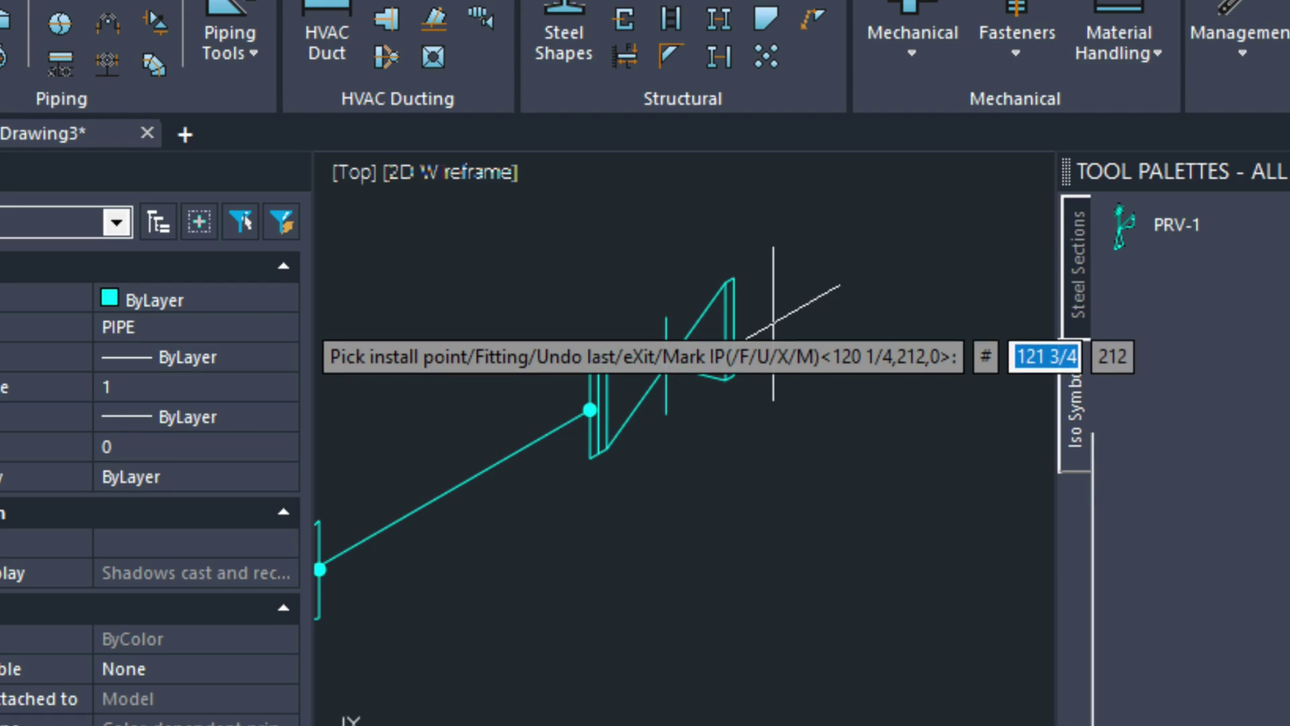
pyautogui.click(773, 323)
pyautogui.click(820, 295)
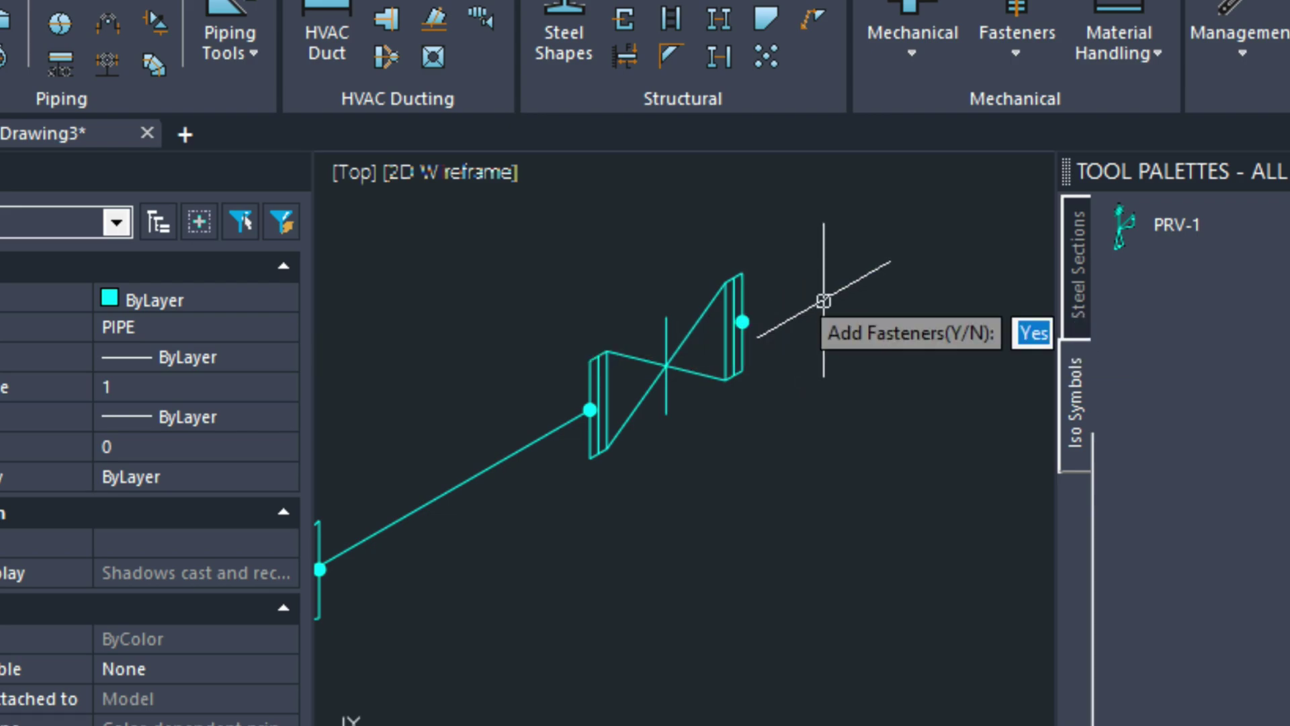
pyautogui.write('n')
pyautogui.press('Return')
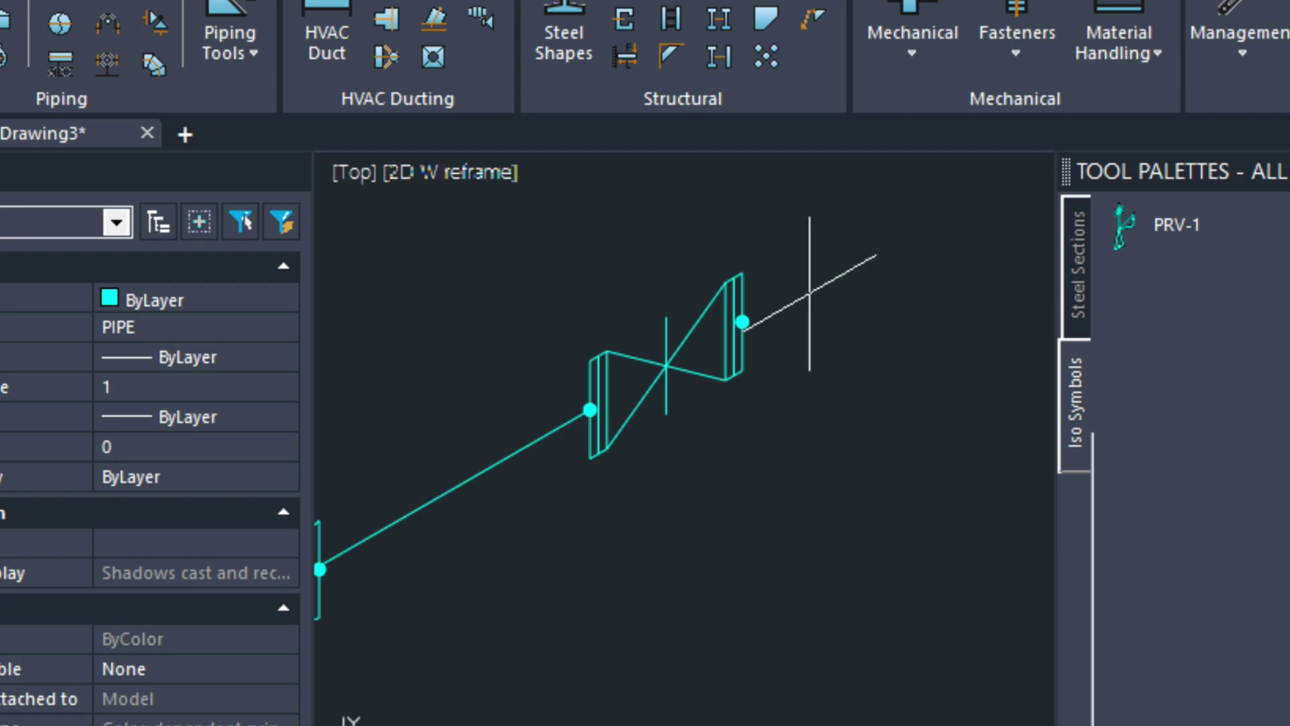
# - Draw a pipe from the gate valve's far flange about 8 toward the upper right, turning through an elbow 8 straight down
pyautogui.click(490, 299)
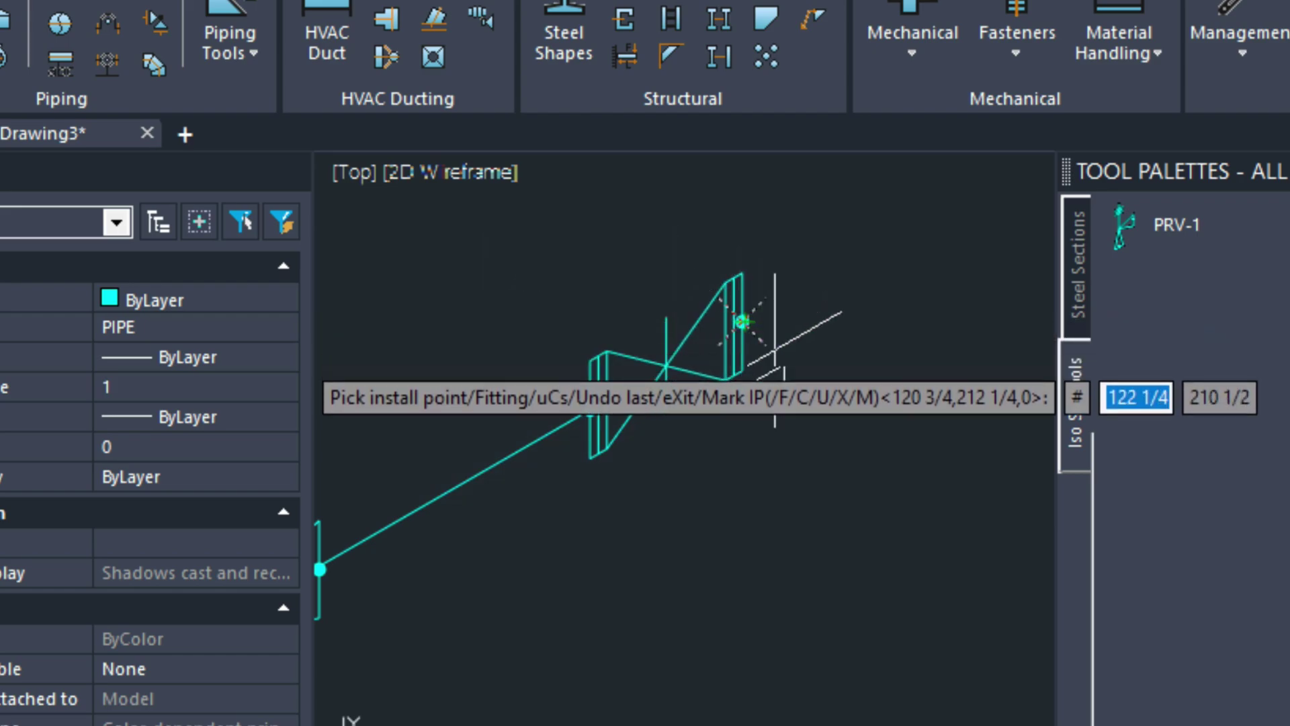
pyautogui.click(743, 322)
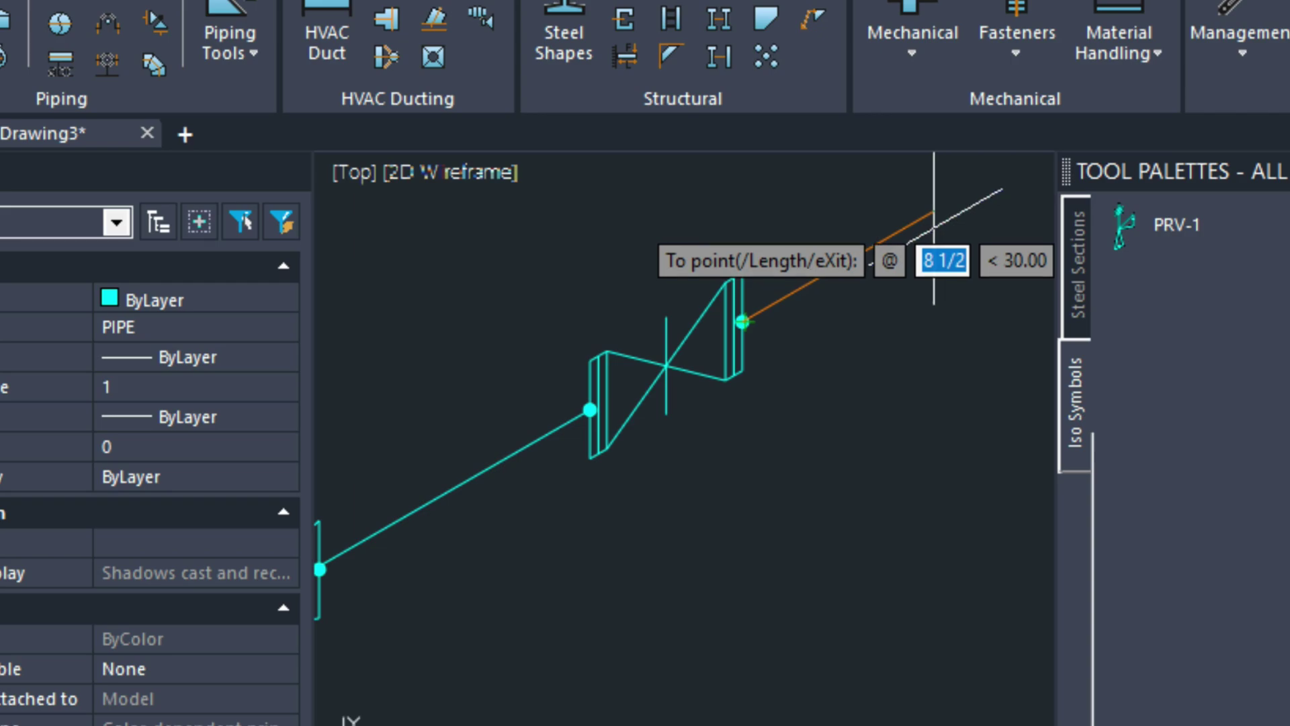
pyautogui.click(931, 219)
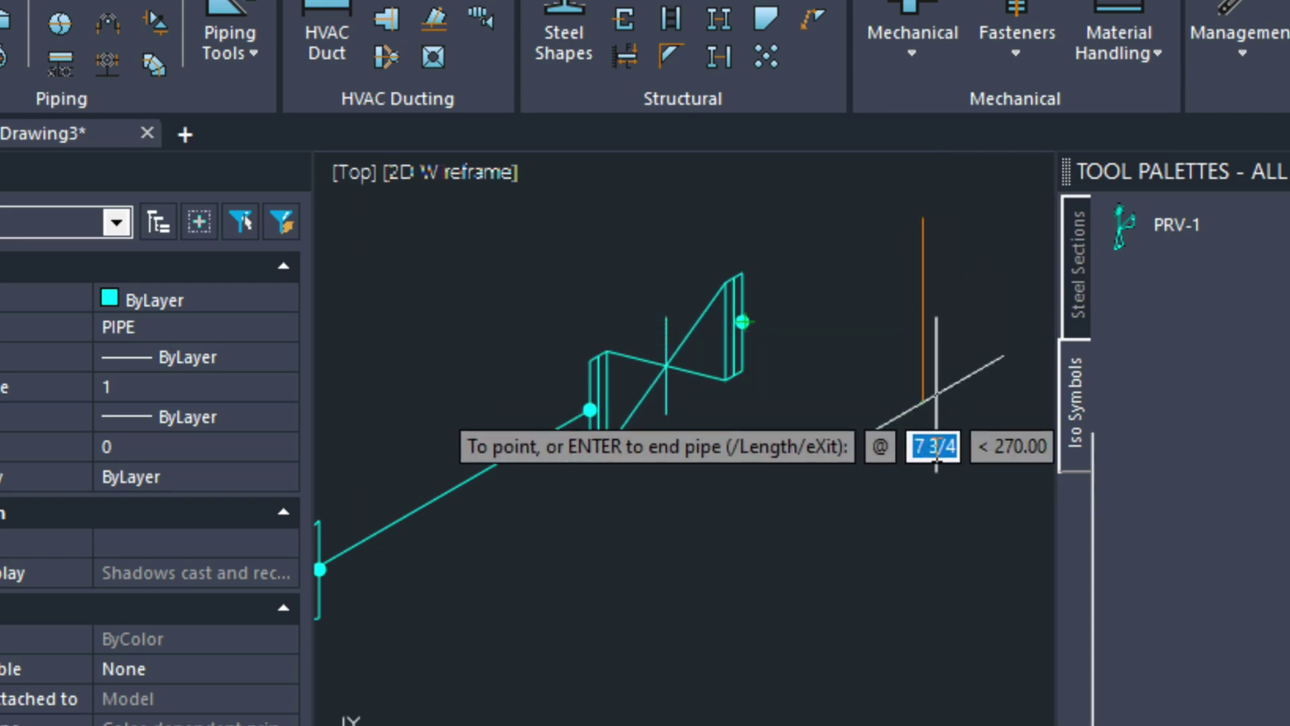
pyautogui.write('8')
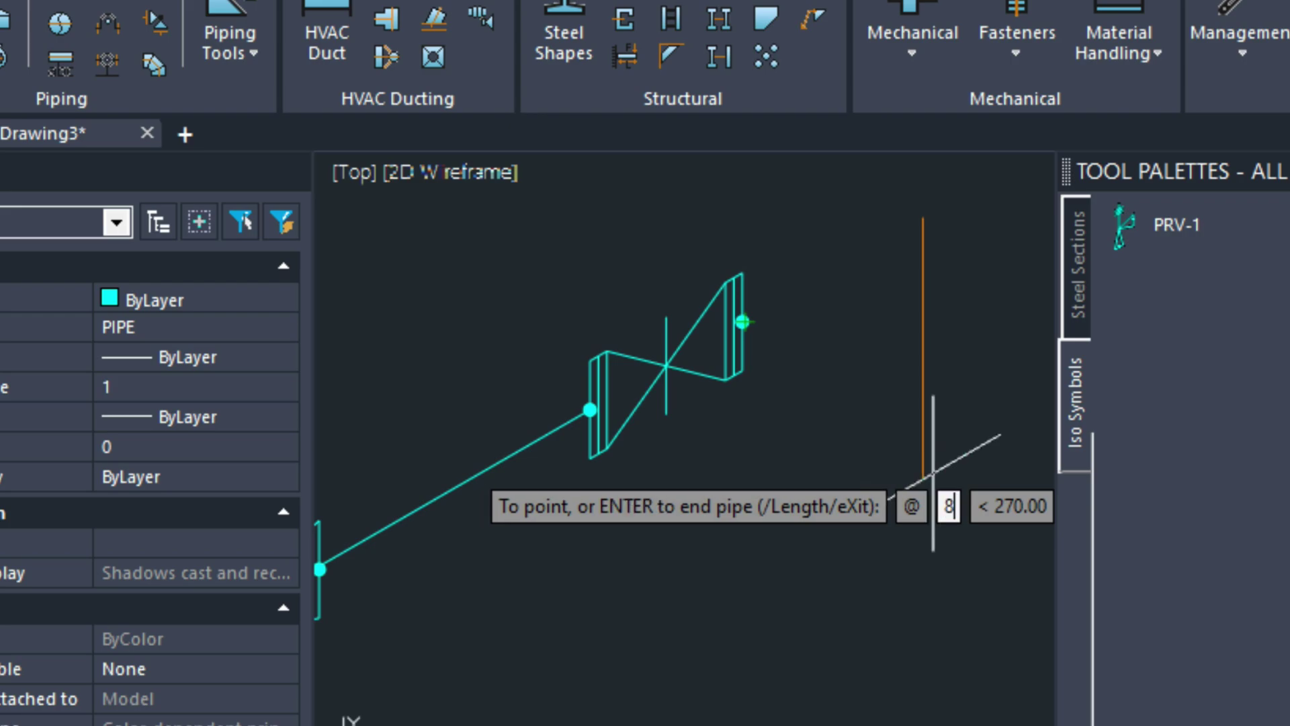
pyautogui.press('Escape')
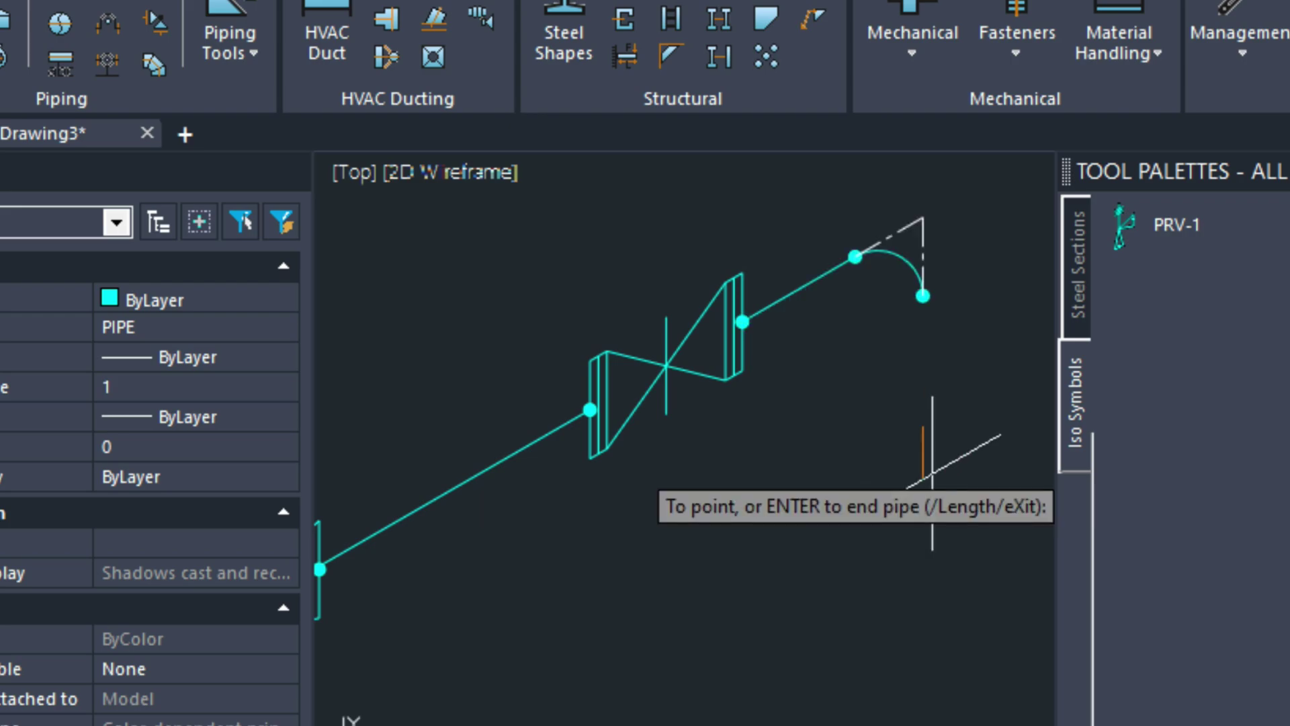
pyautogui.press('Return')
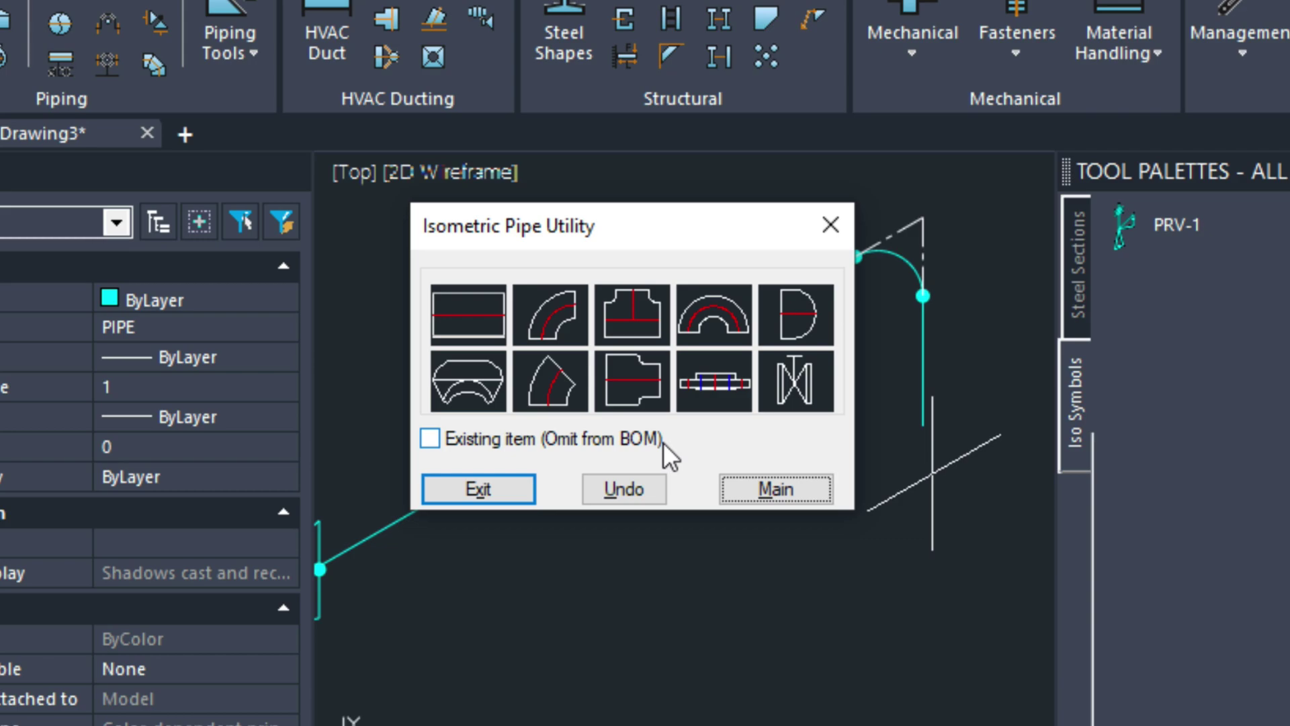
# - Place an 'oLet with outlet size 3 at the vertical pipe's lower end, run direction toward the lower left and perpendicular direction down
pyautogui.click(450, 382)
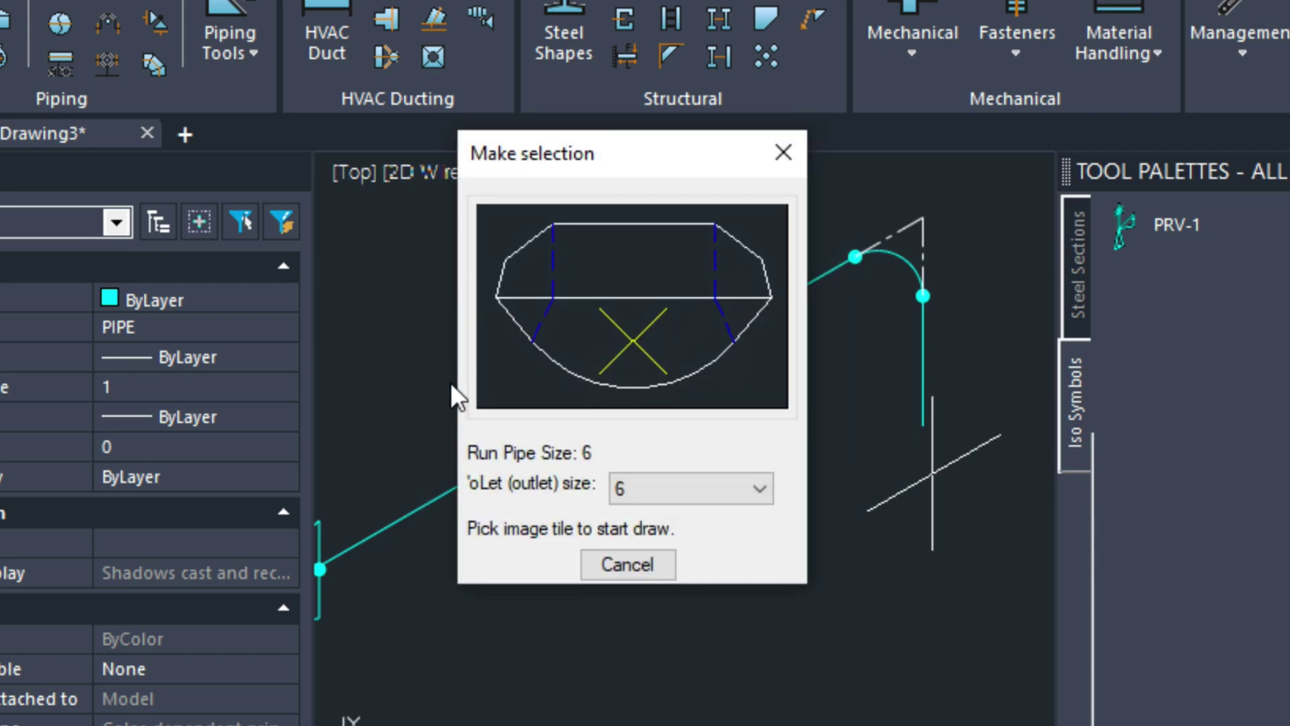
pyautogui.click(646, 487)
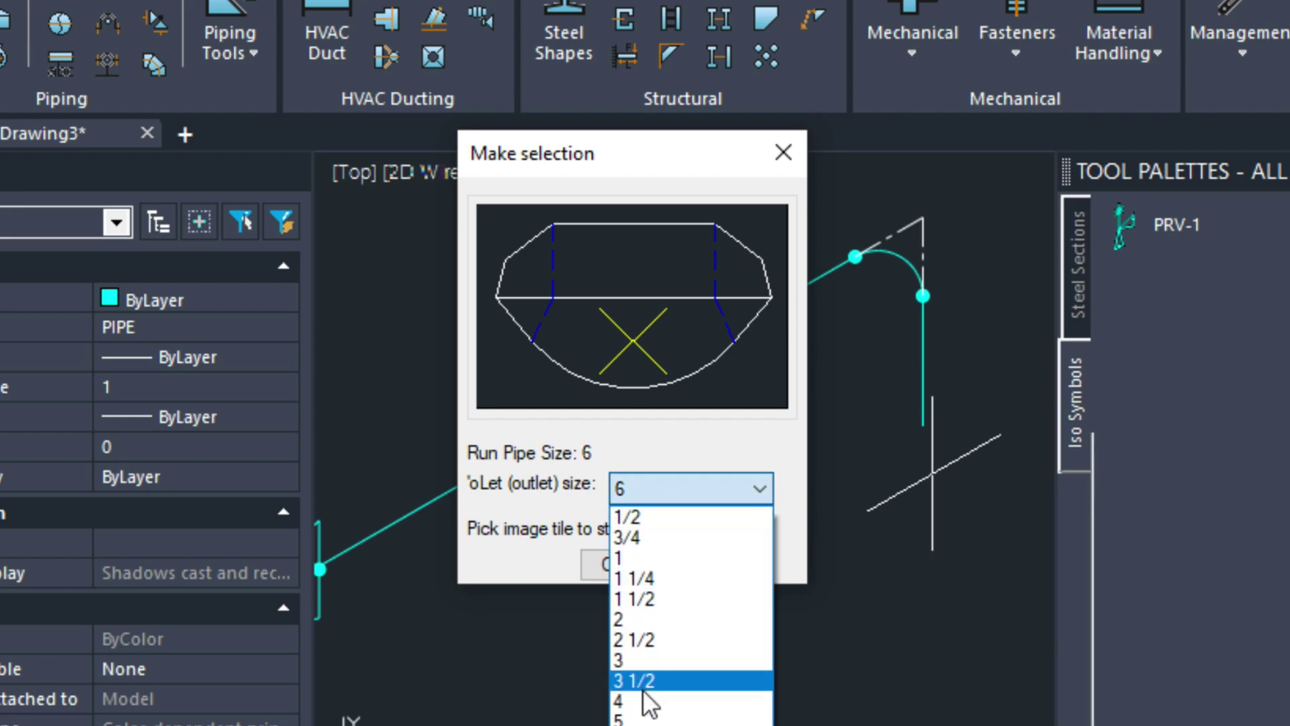
pyautogui.press('4')
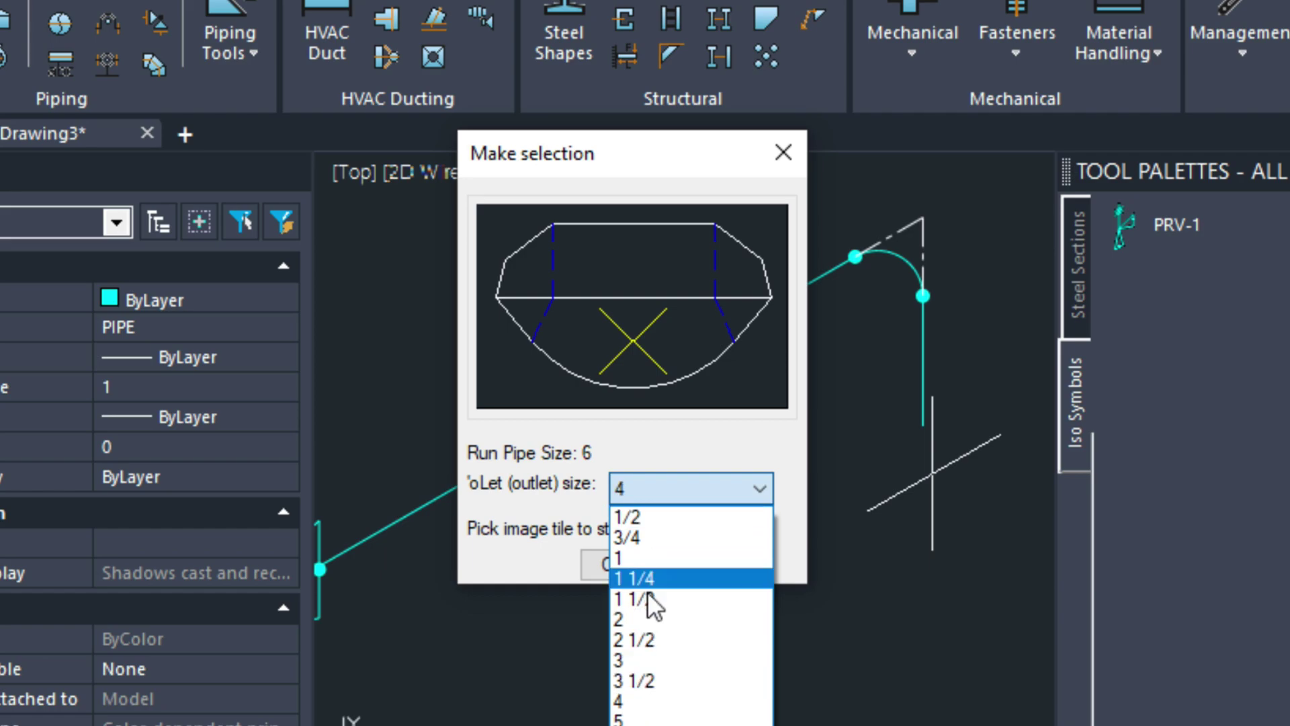
pyautogui.click(641, 659)
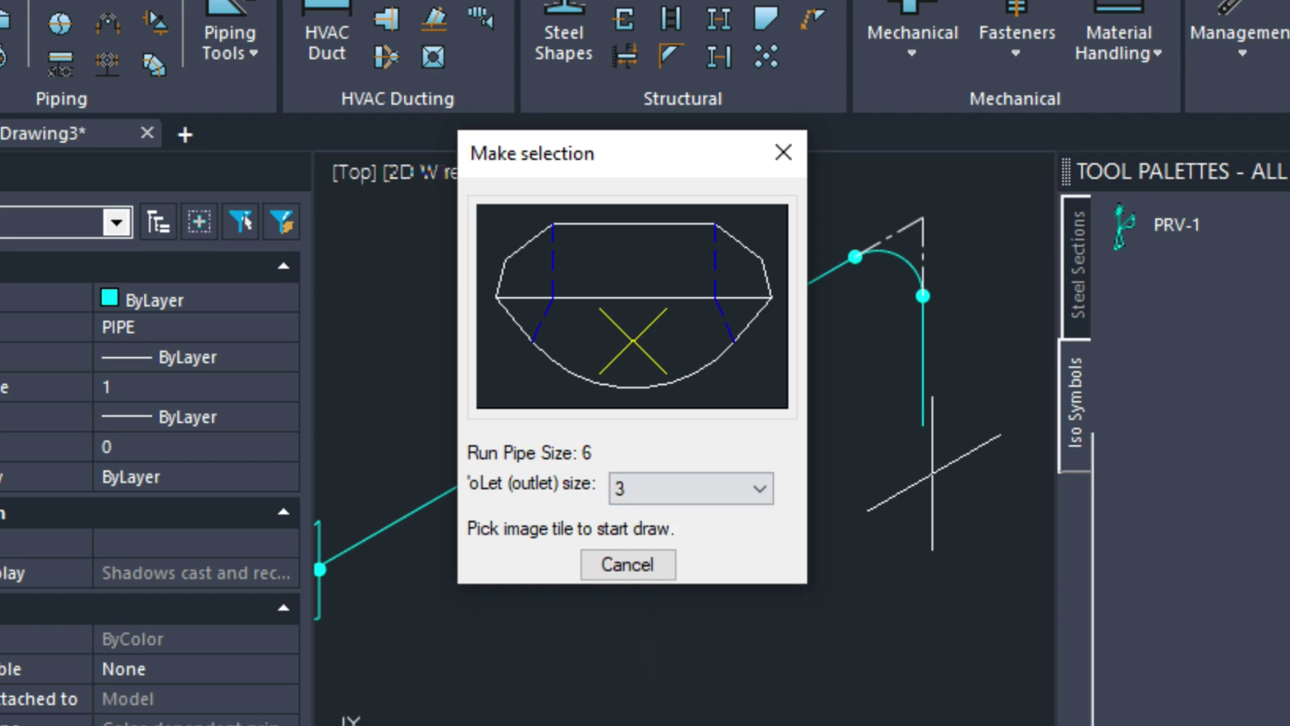
pyautogui.click(635, 333)
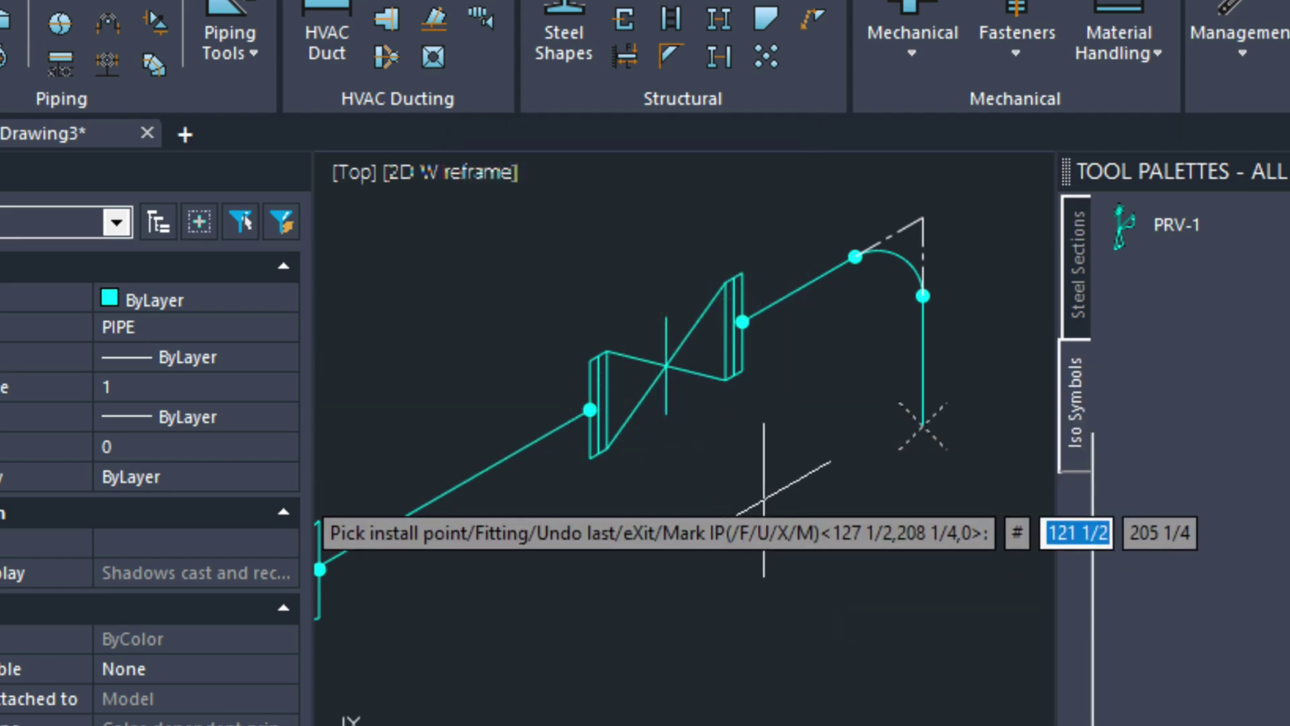
pyautogui.press('Return')
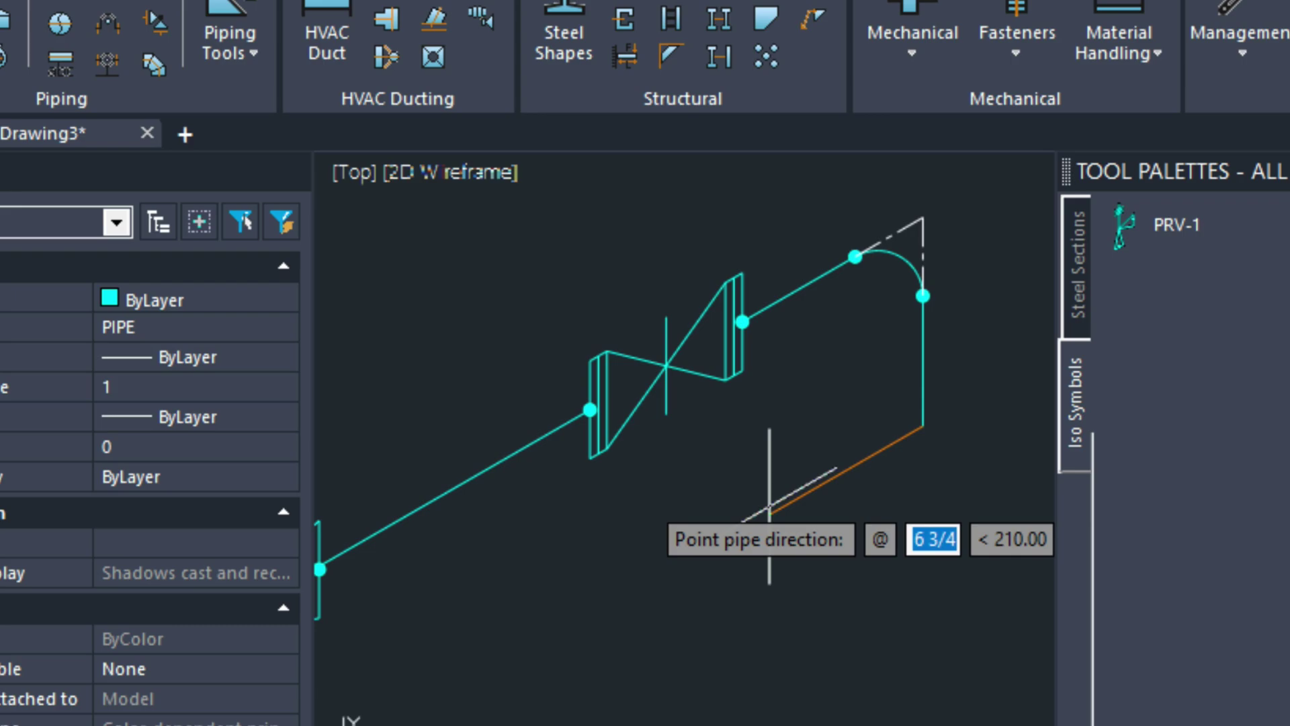
pyautogui.click(769, 505)
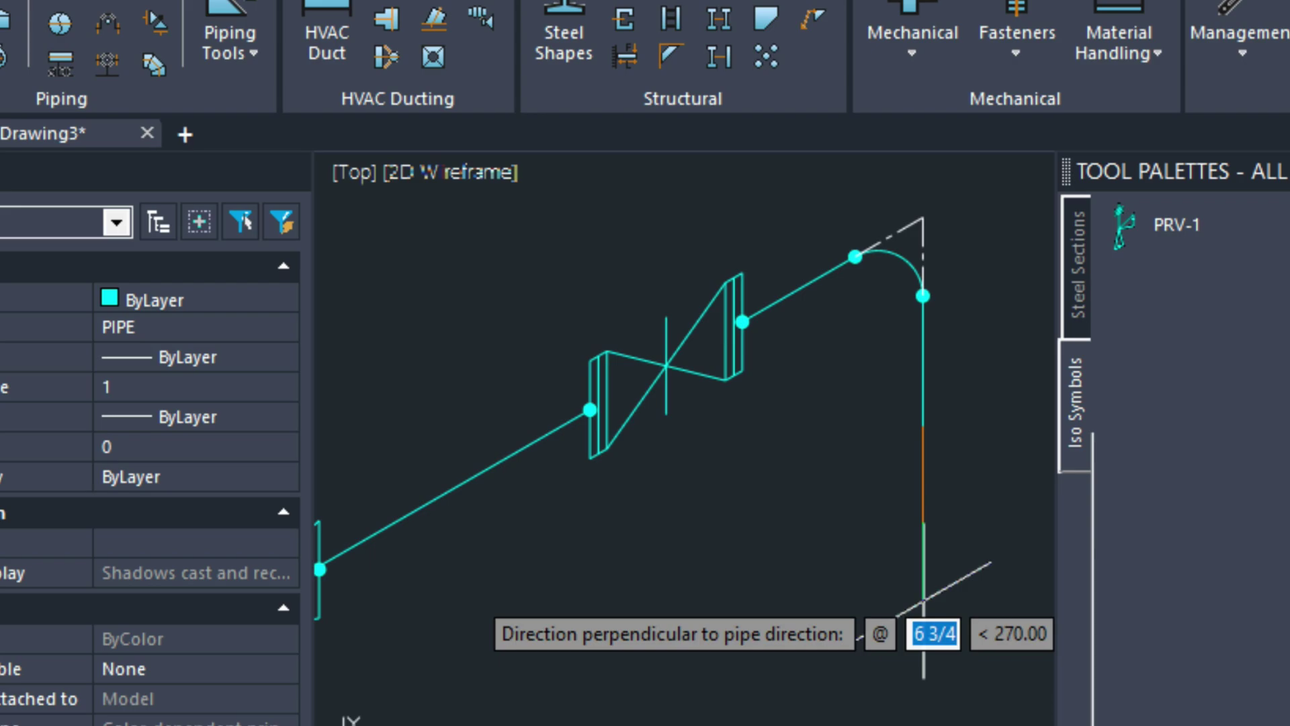
pyautogui.click(923, 599)
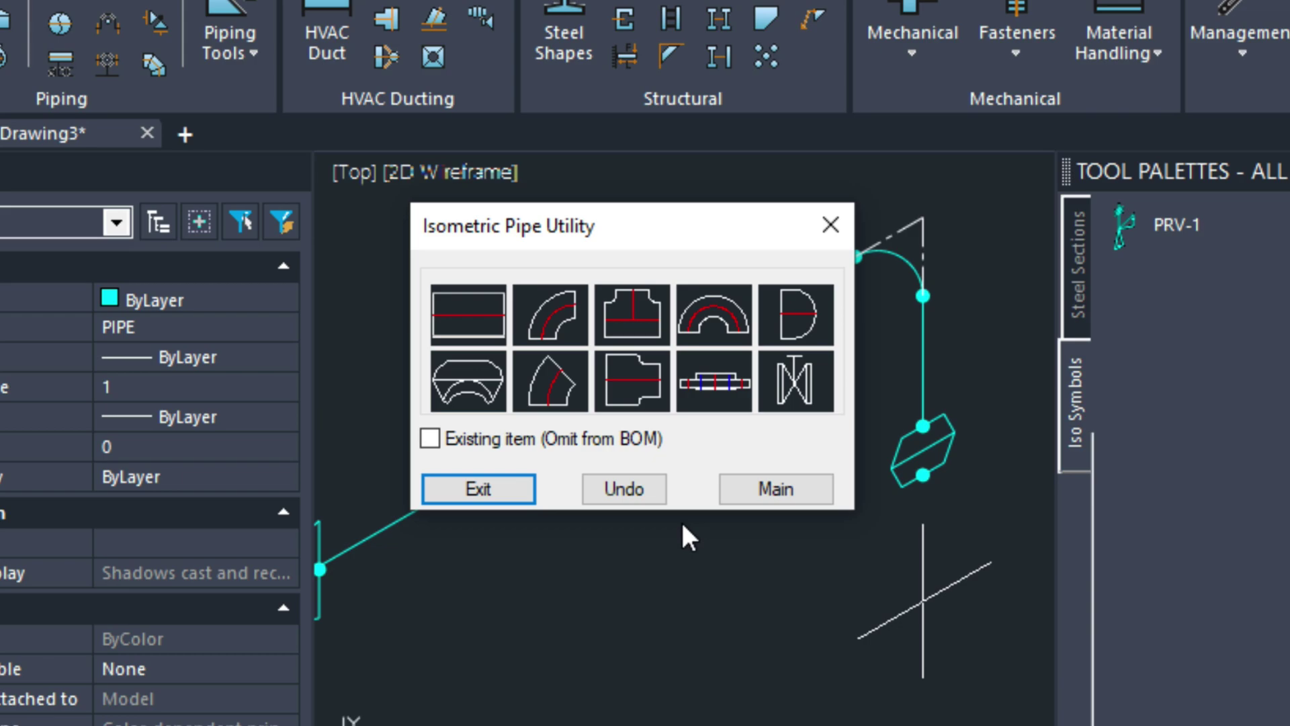
pyautogui.click(505, 488)
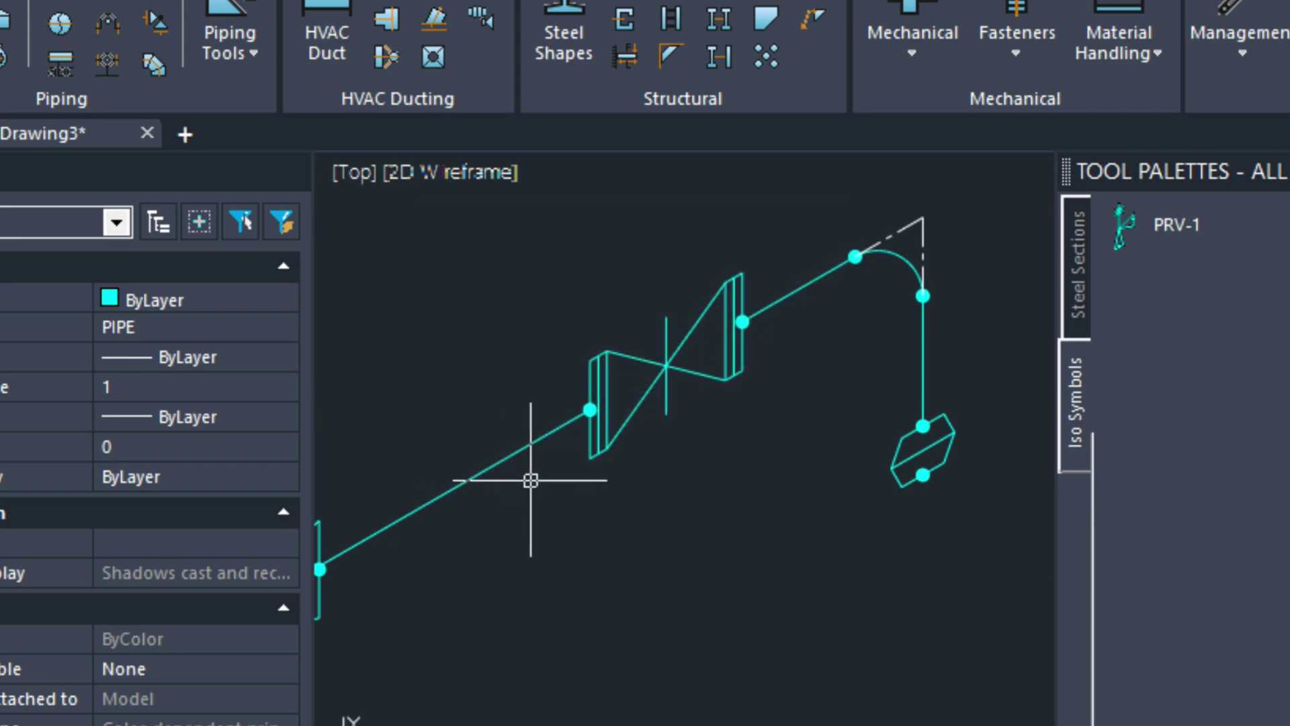
# - Insert a butt-welded carbon steel 6 - 4 reducing tee by its centre at the PRV outlet pipe's midpoint, run along the pipe and branch down
pyautogui.moveTo(573, 513); pyautogui.dragTo(695, 397, button='middle')
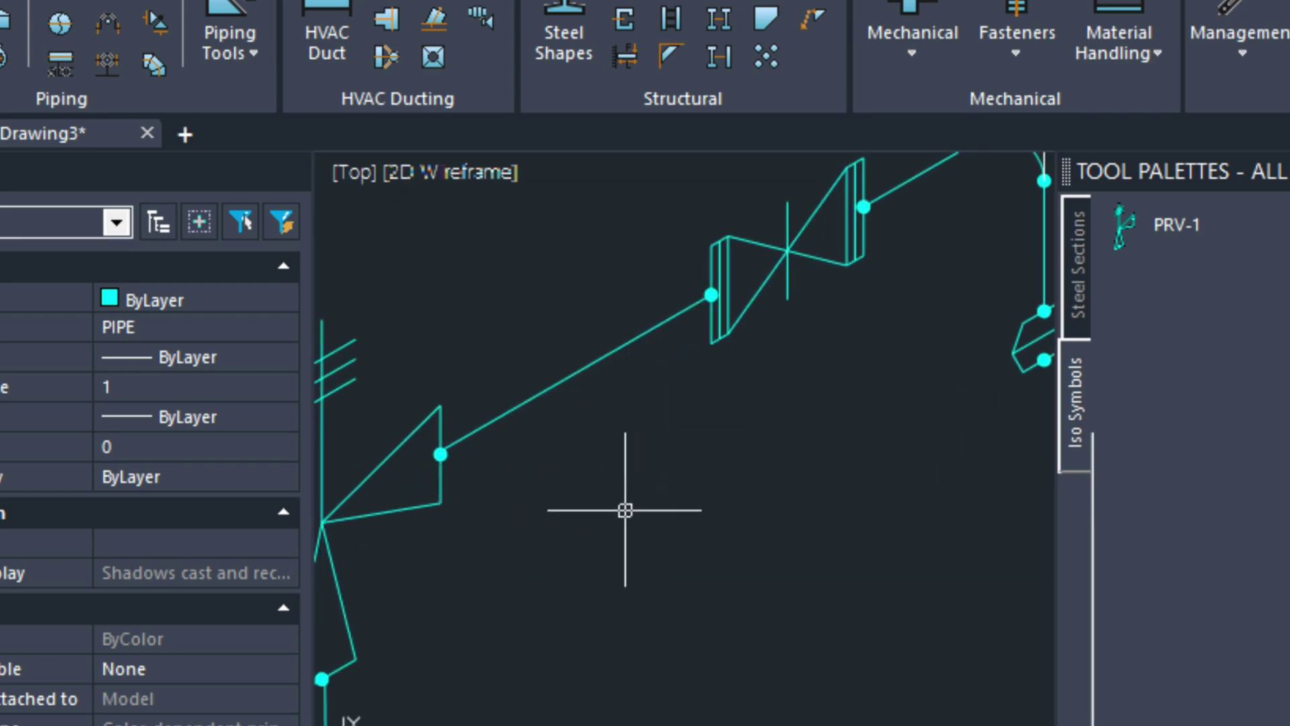
pyautogui.scroll(-2, 625, 511)
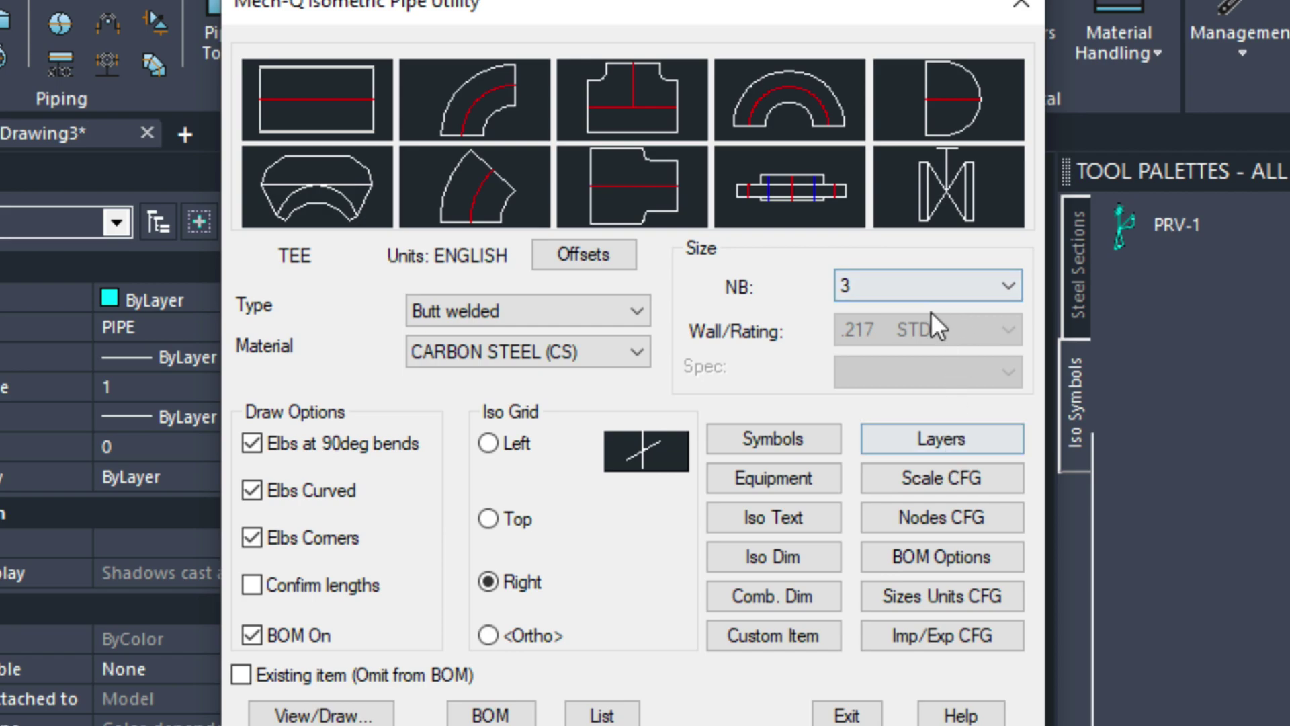
pyautogui.click(933, 285)
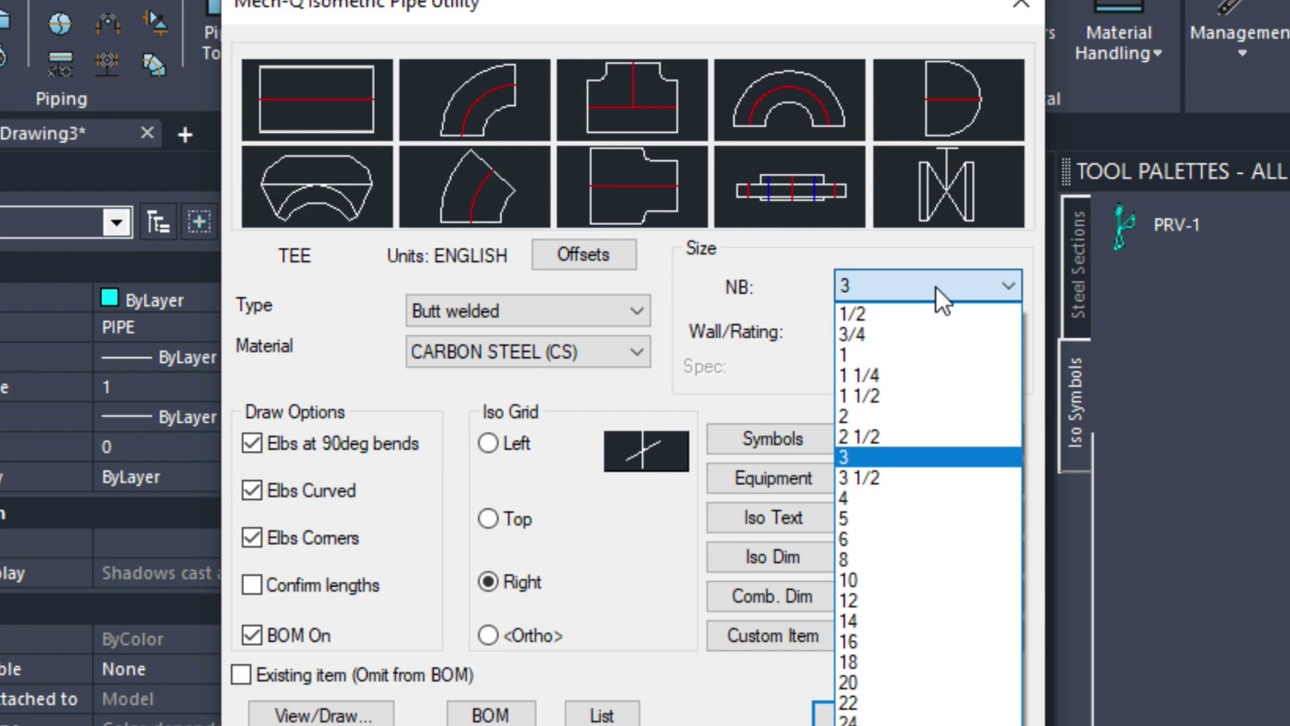
pyautogui.press('5')
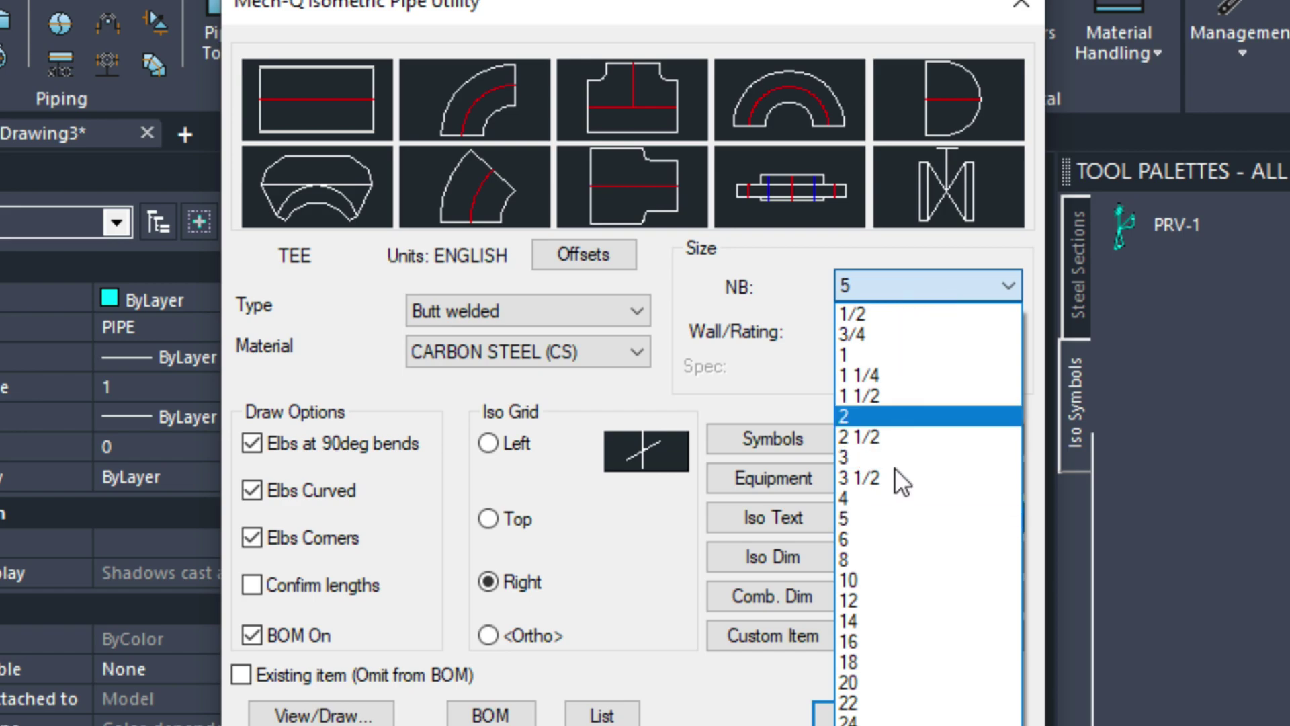
pyautogui.click(913, 539)
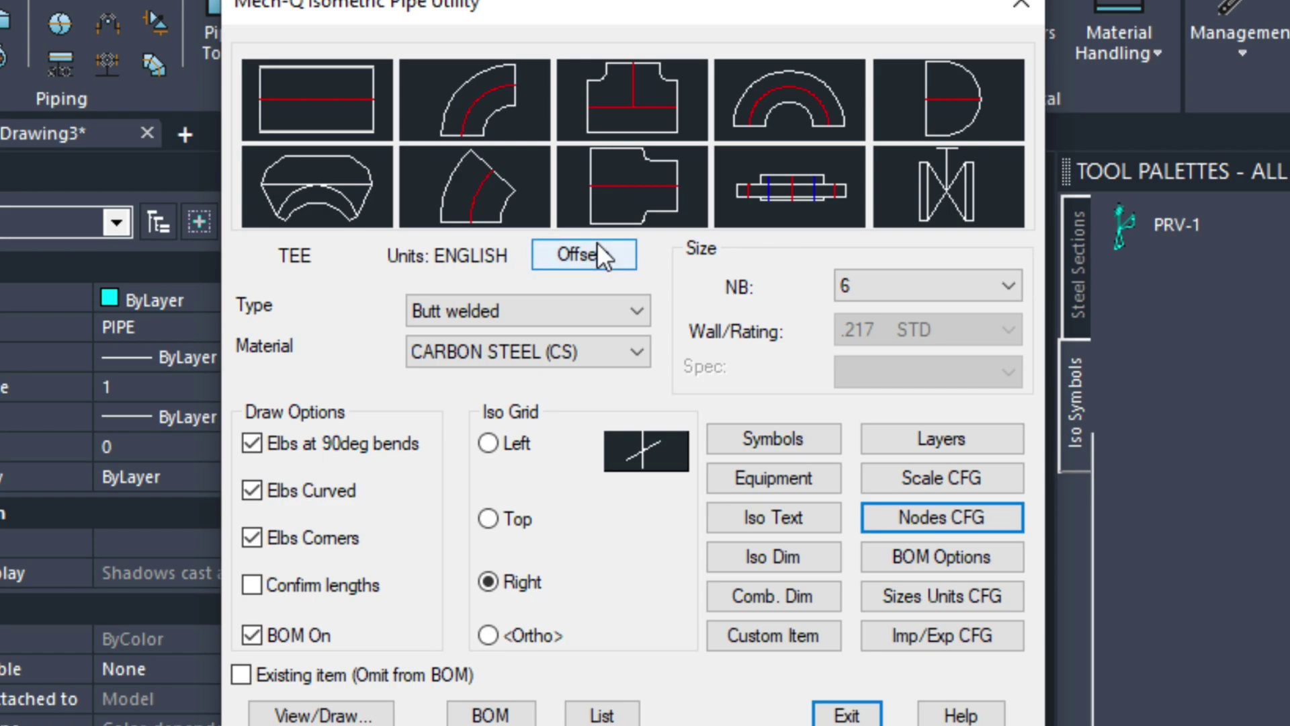
pyautogui.click(634, 98)
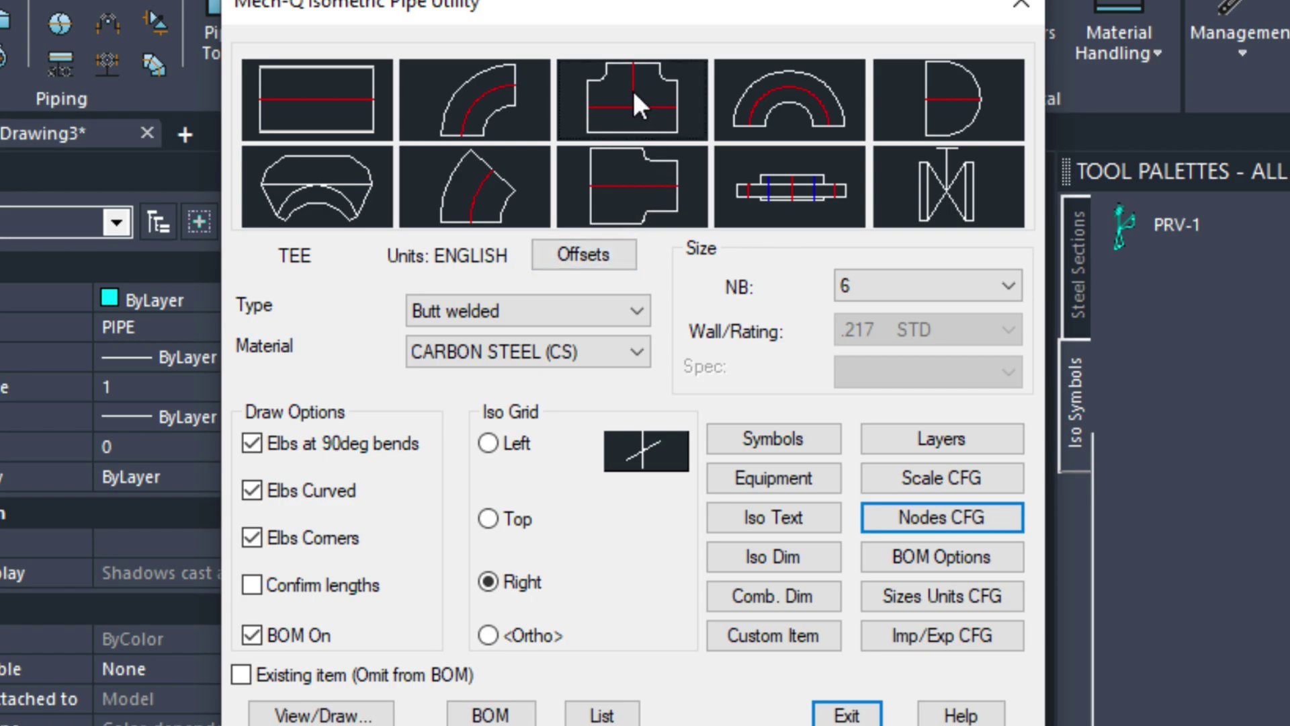
pyautogui.click(334, 717)
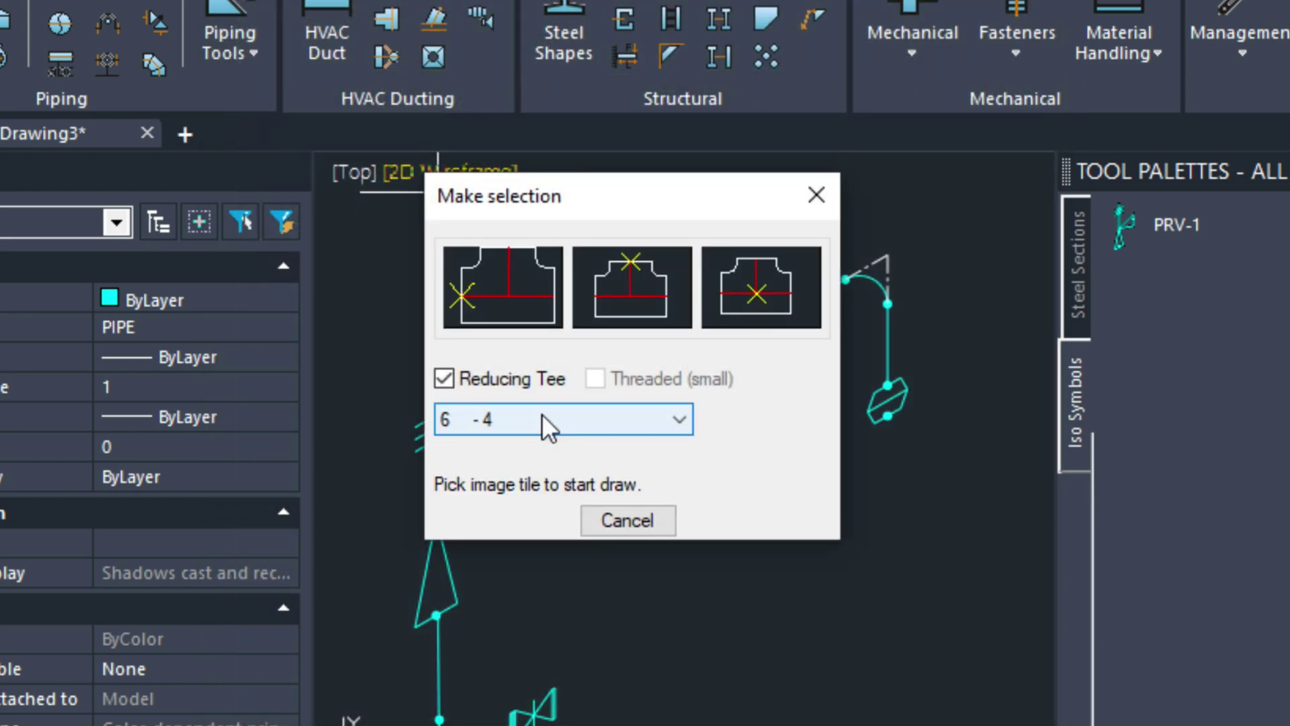
pyautogui.click(742, 279)
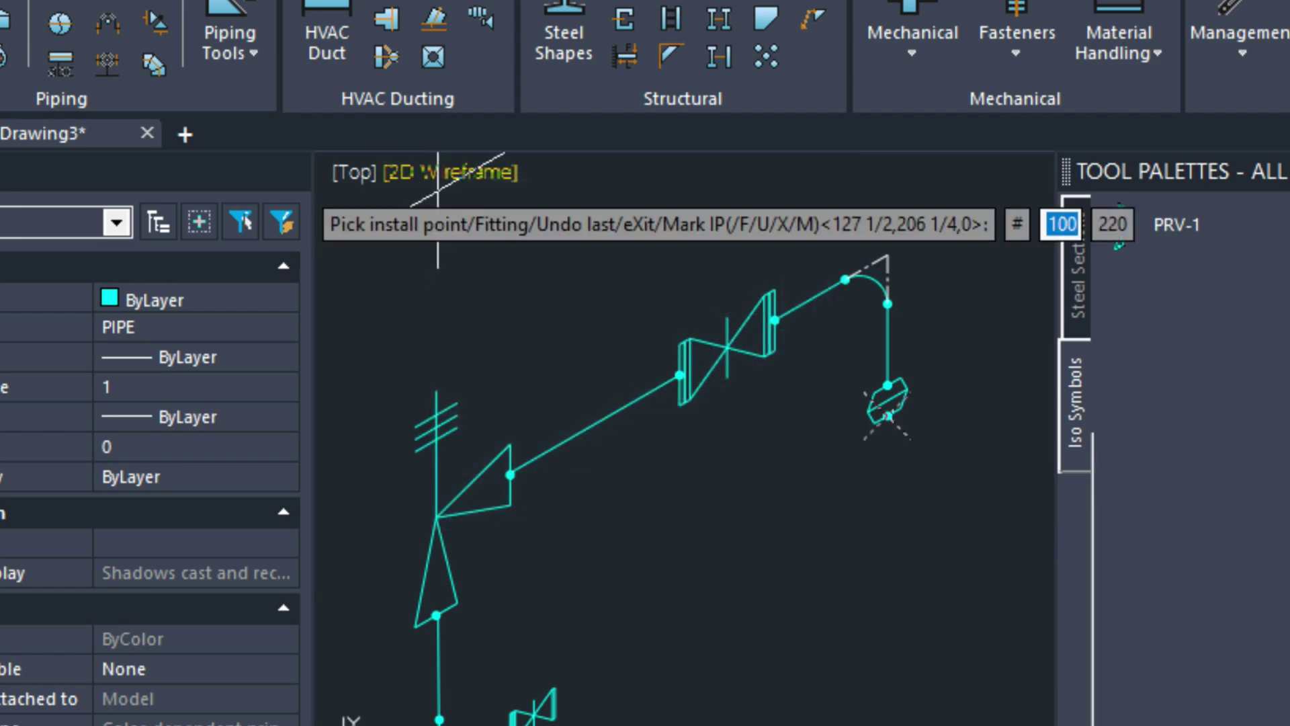
pyautogui.click(594, 425)
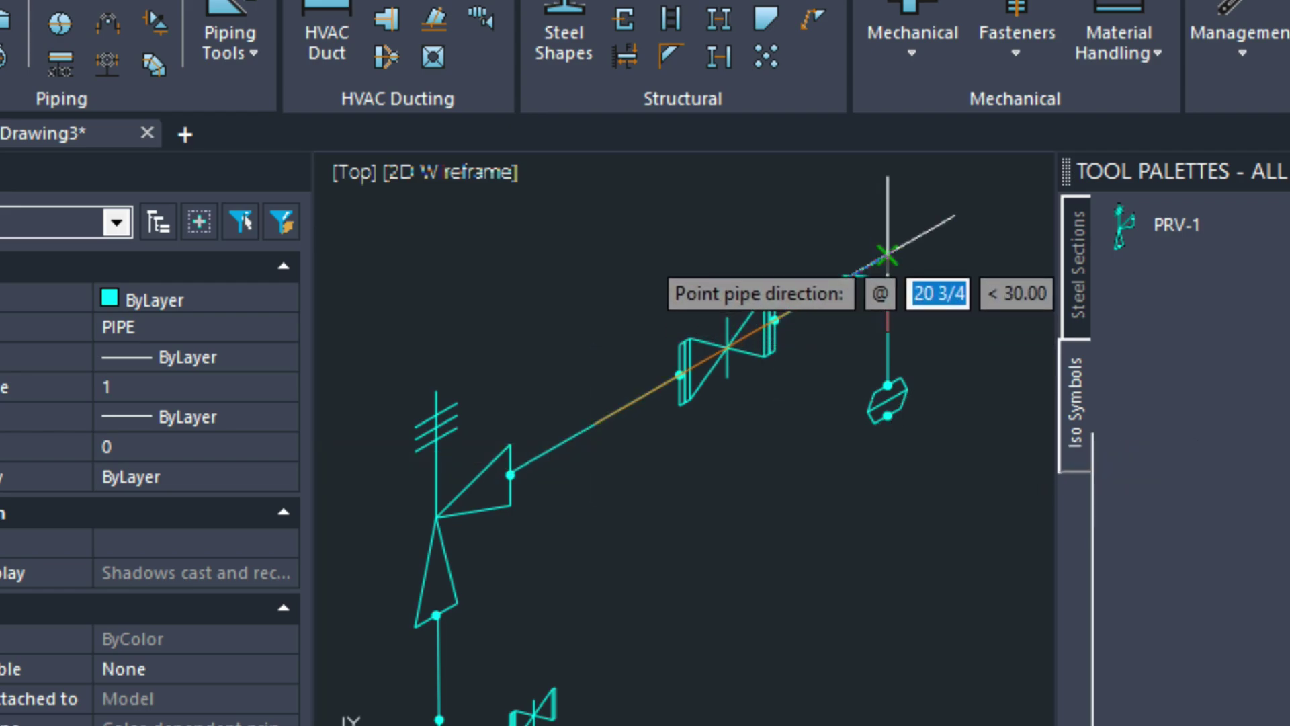
pyautogui.click(887, 259)
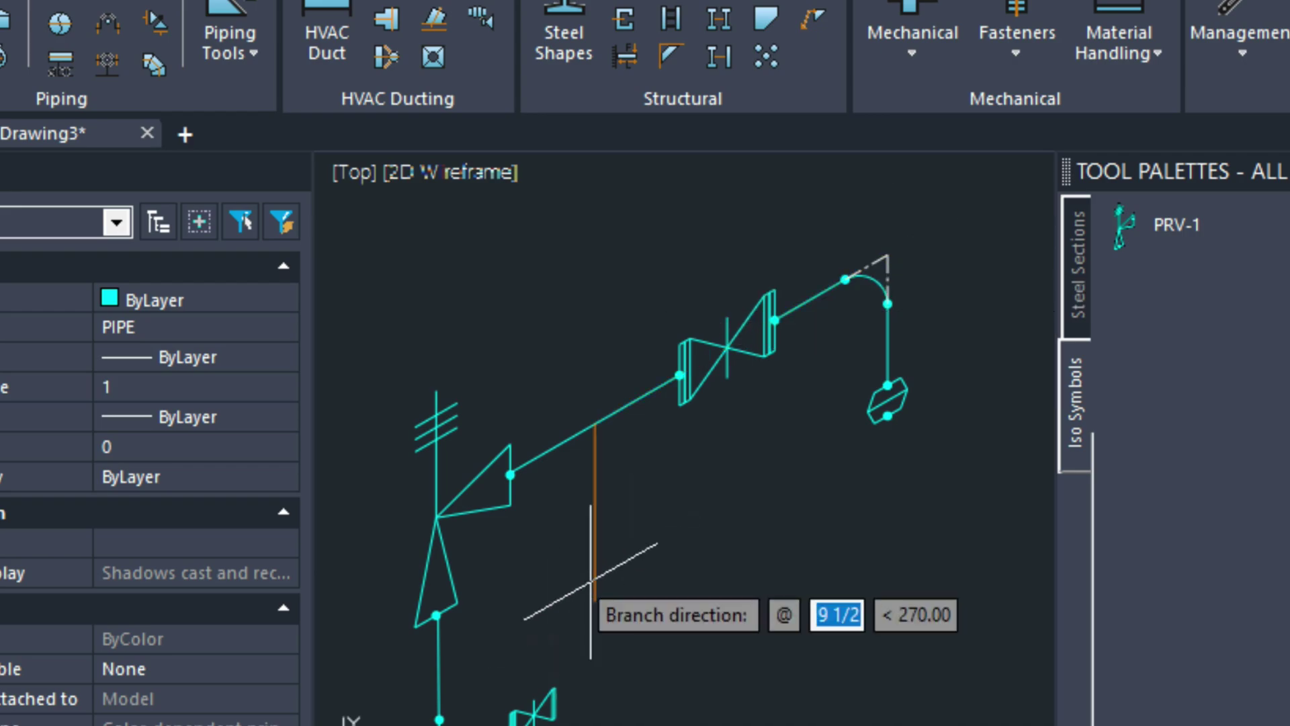
pyautogui.click(612, 572)
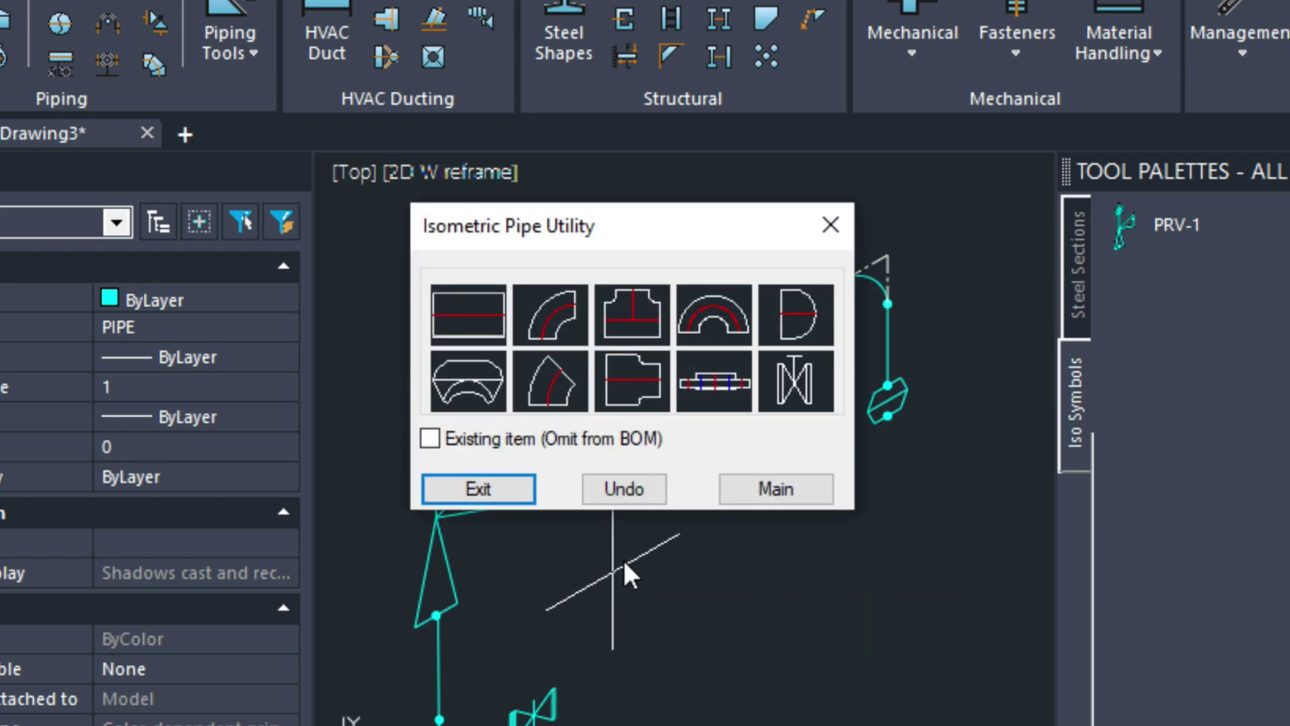
# - Draw a pipe straight down from the reducing tee's branch outlet
pyautogui.click(468, 316)
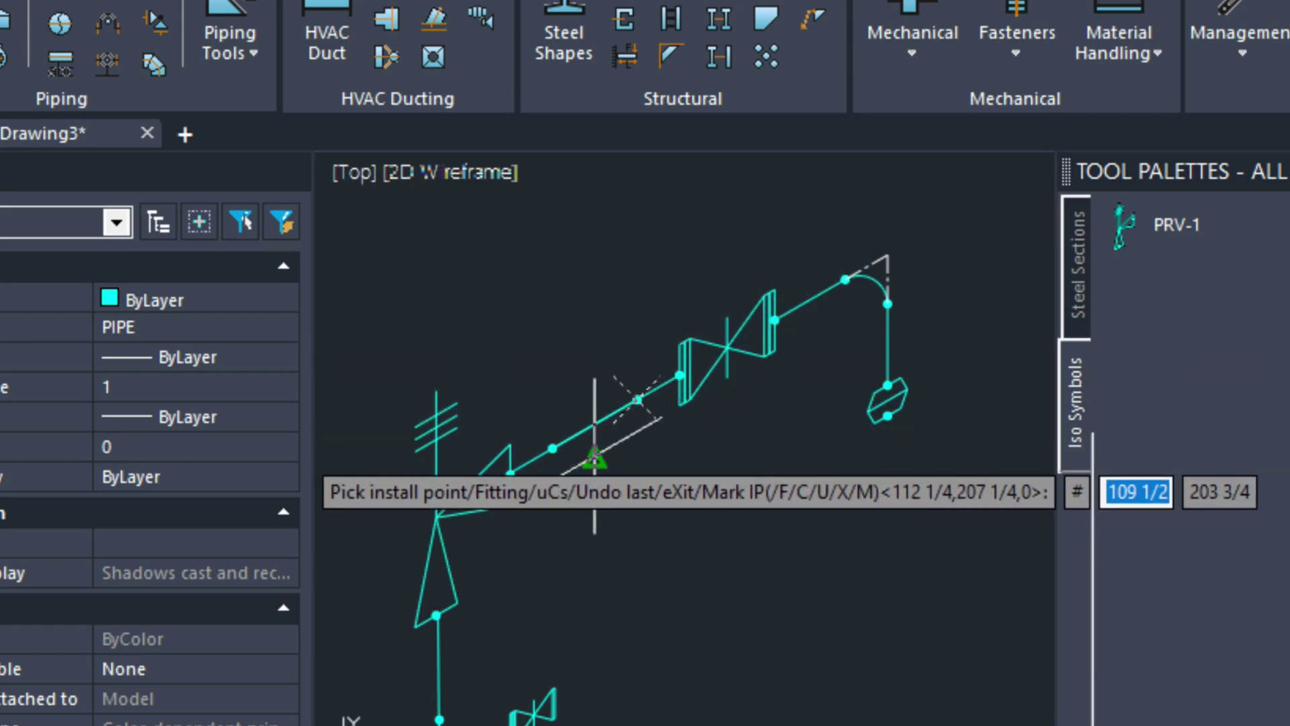
pyautogui.click(594, 455)
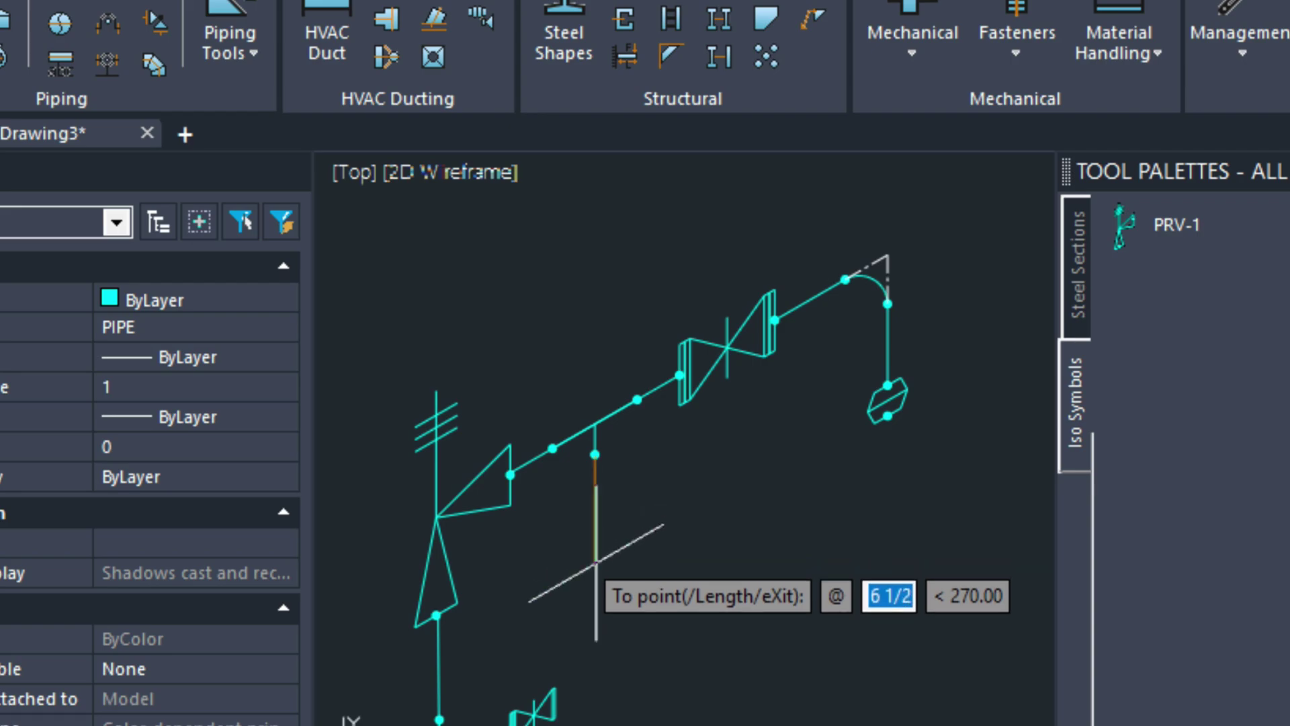
pyautogui.press('Return')
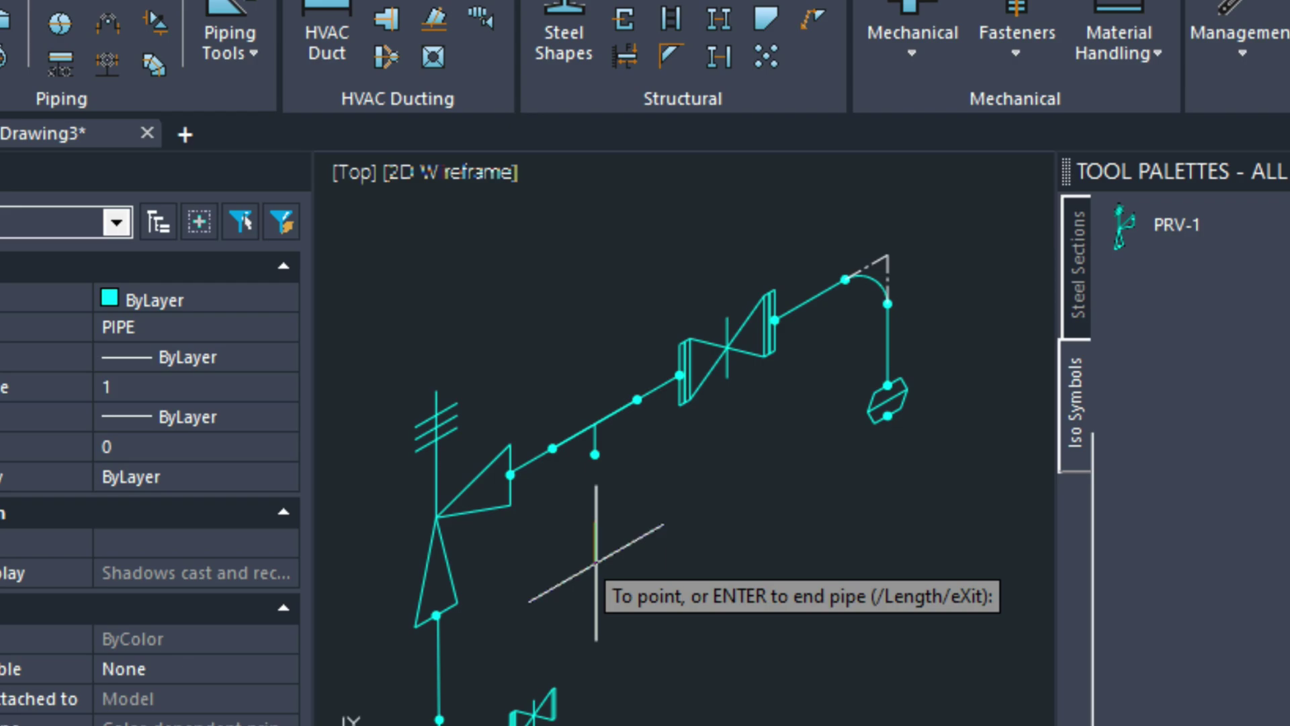
pyautogui.press('Return')
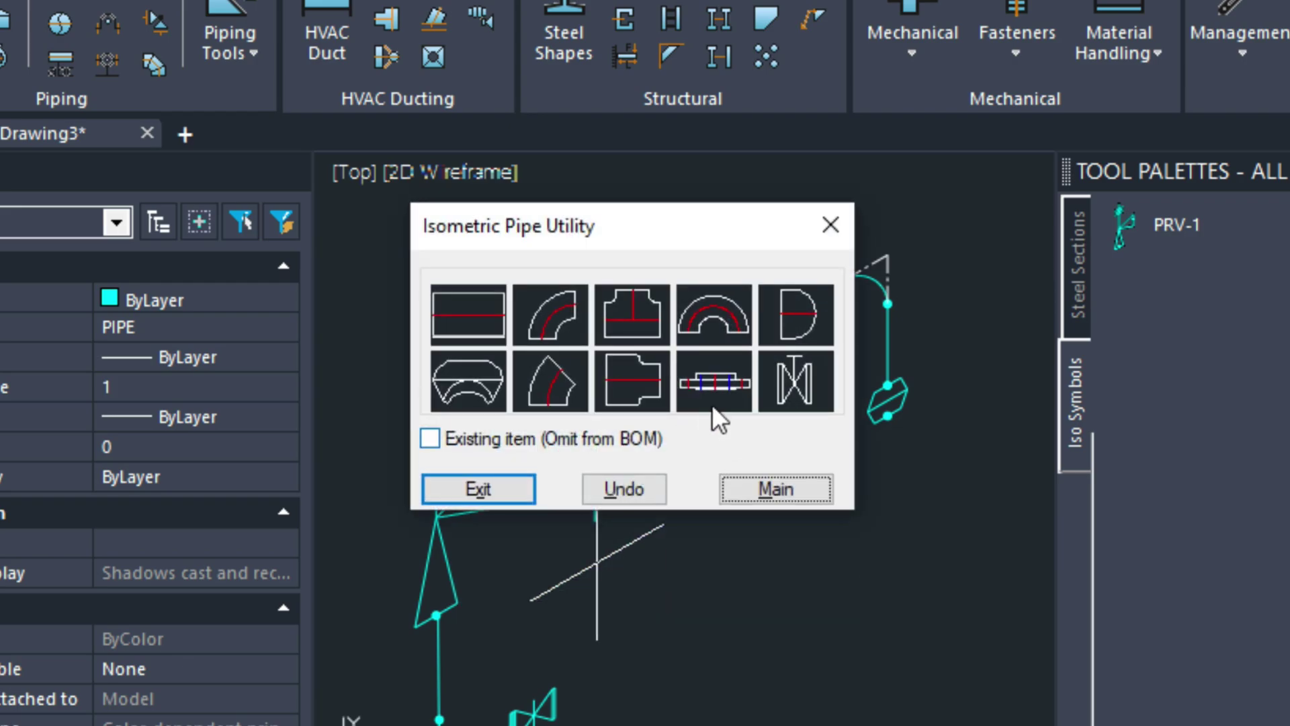
pyautogui.click(730, 391)
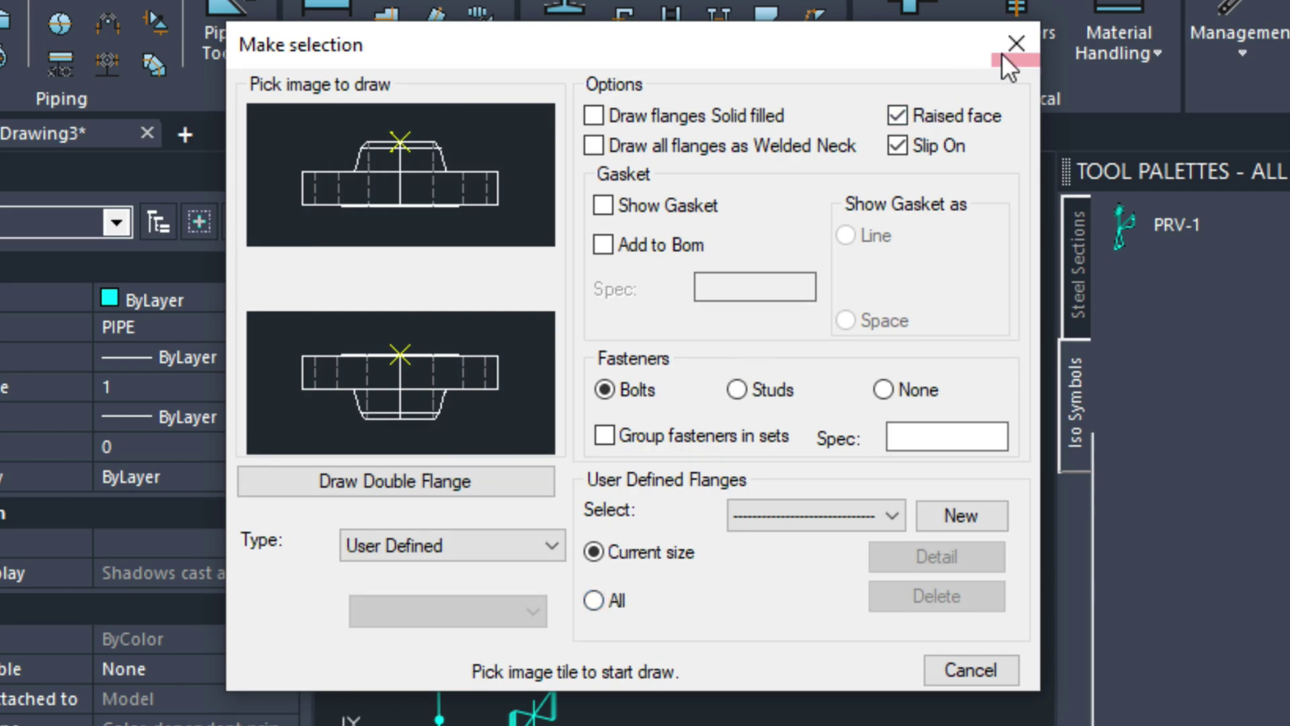
pyautogui.click(1014, 49)
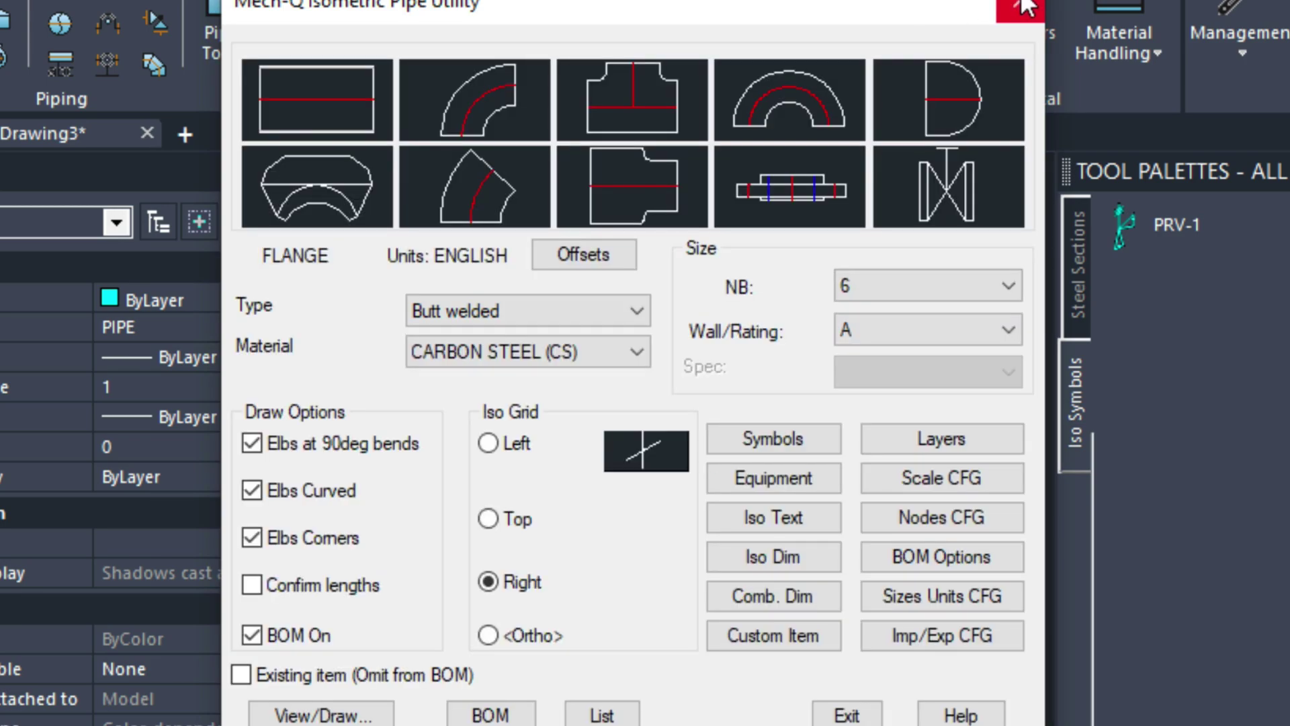
pyautogui.click(1026, 9)
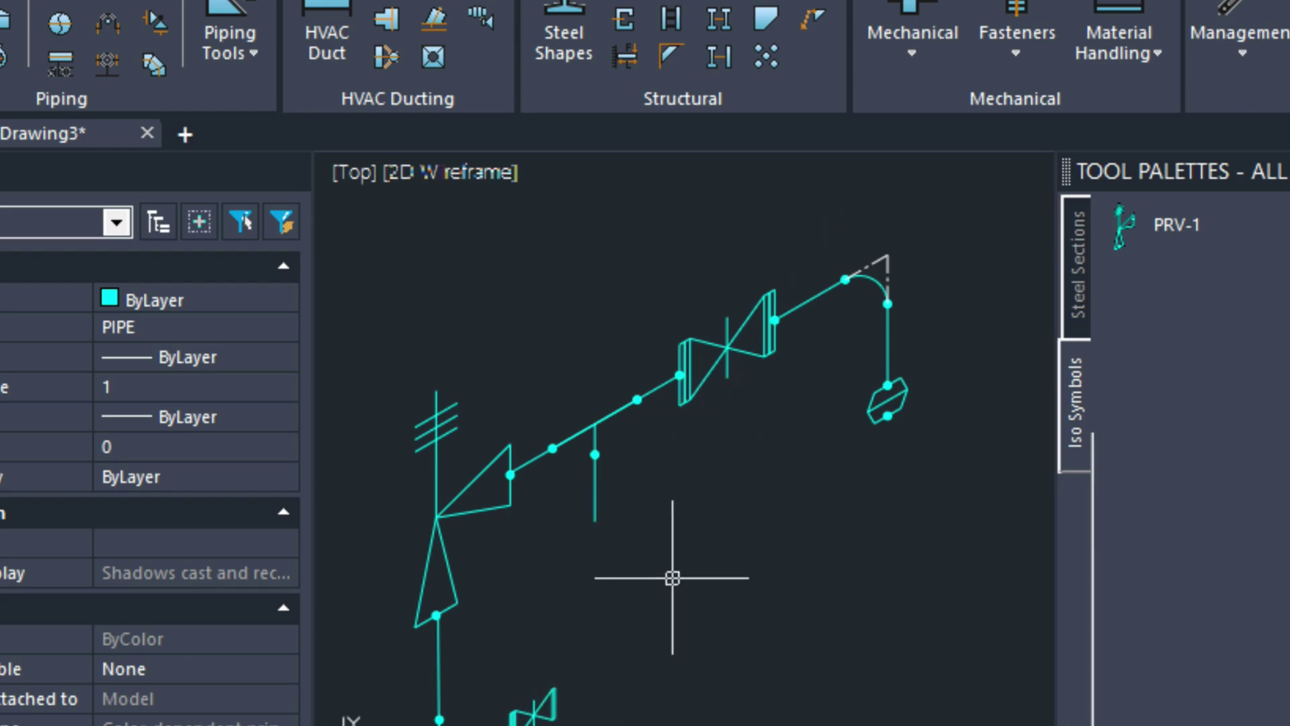
# - Set the DIMSCALE value to 6
pyautogui.write('DIMSCALE')
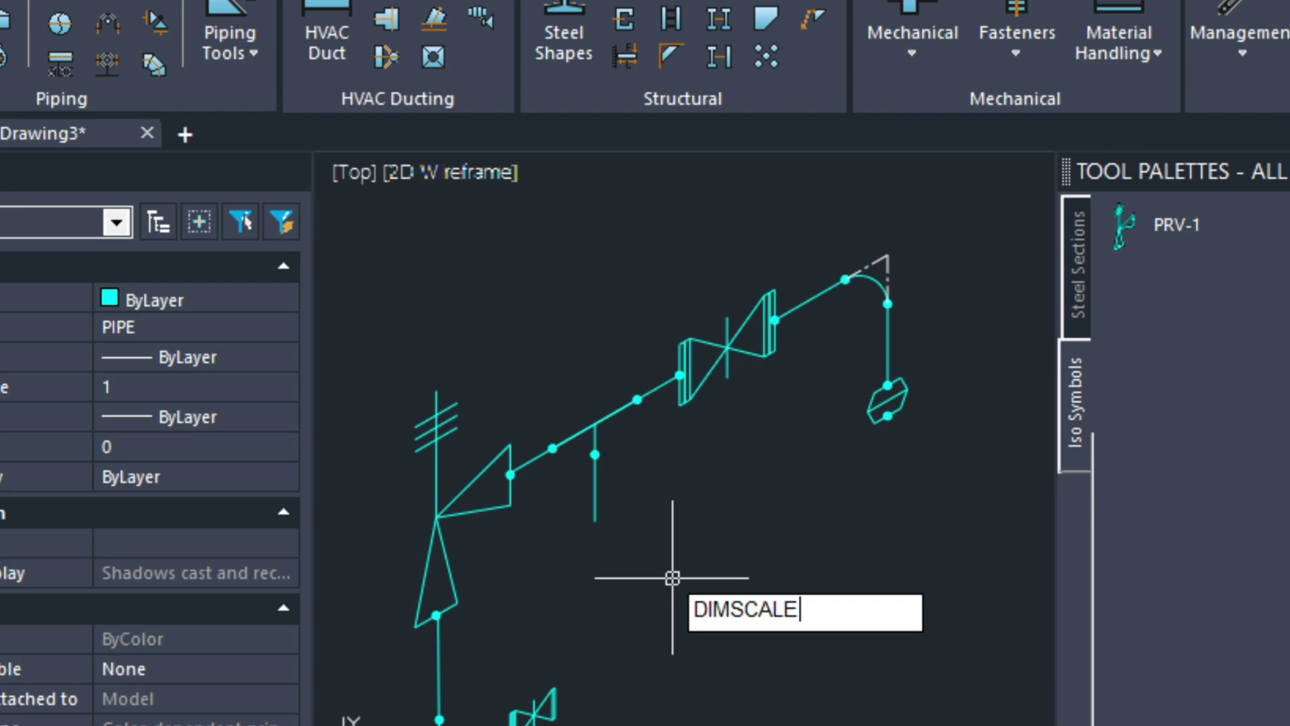
pyautogui.press('Return')
pyautogui.write('1')
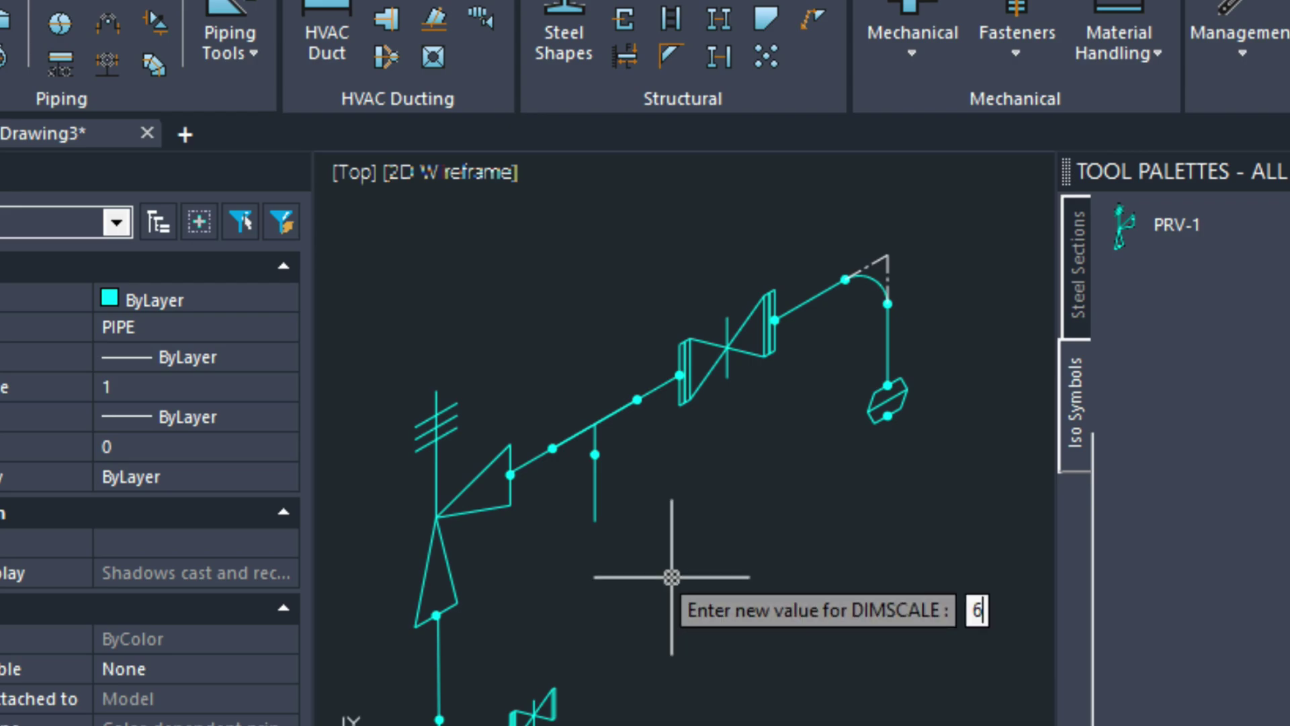
pyautogui.press('Return')
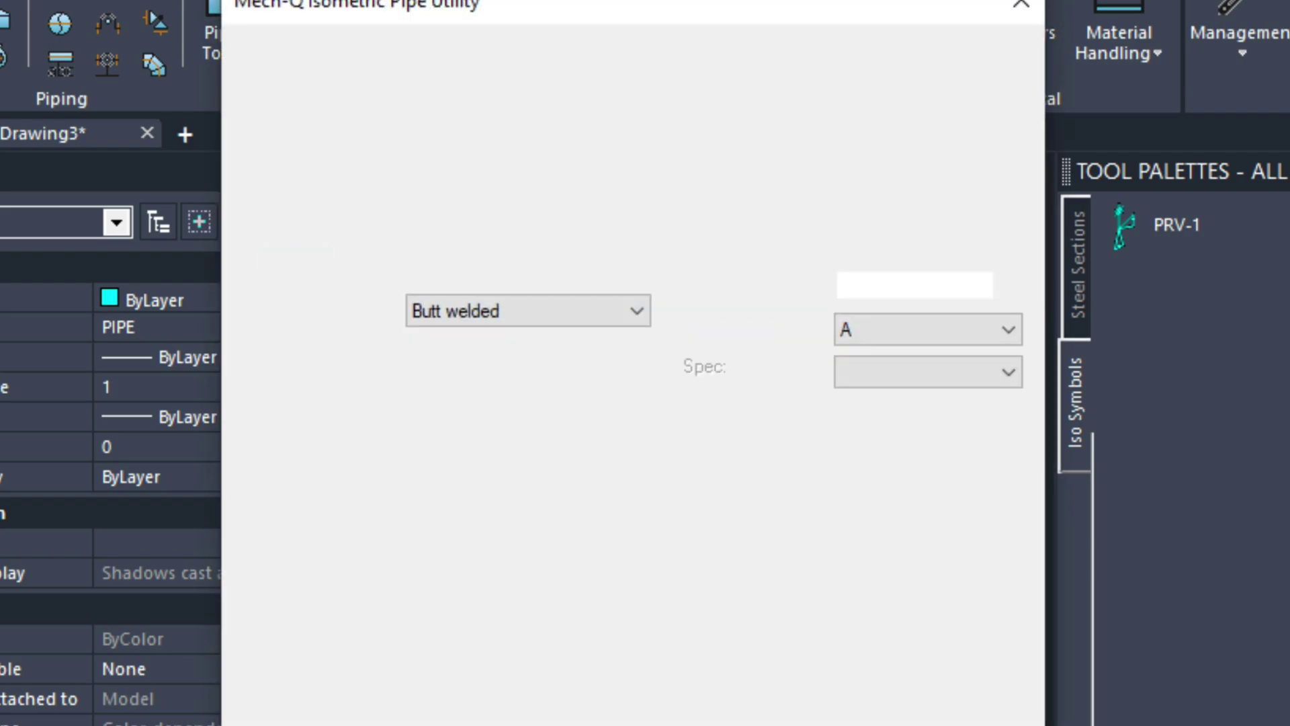
# - Place a raised-face slip-on flange with bolts at the lower end of the reducing tee's branch pipe, facing down, and add its fasteners
pyautogui.click(367, 714)
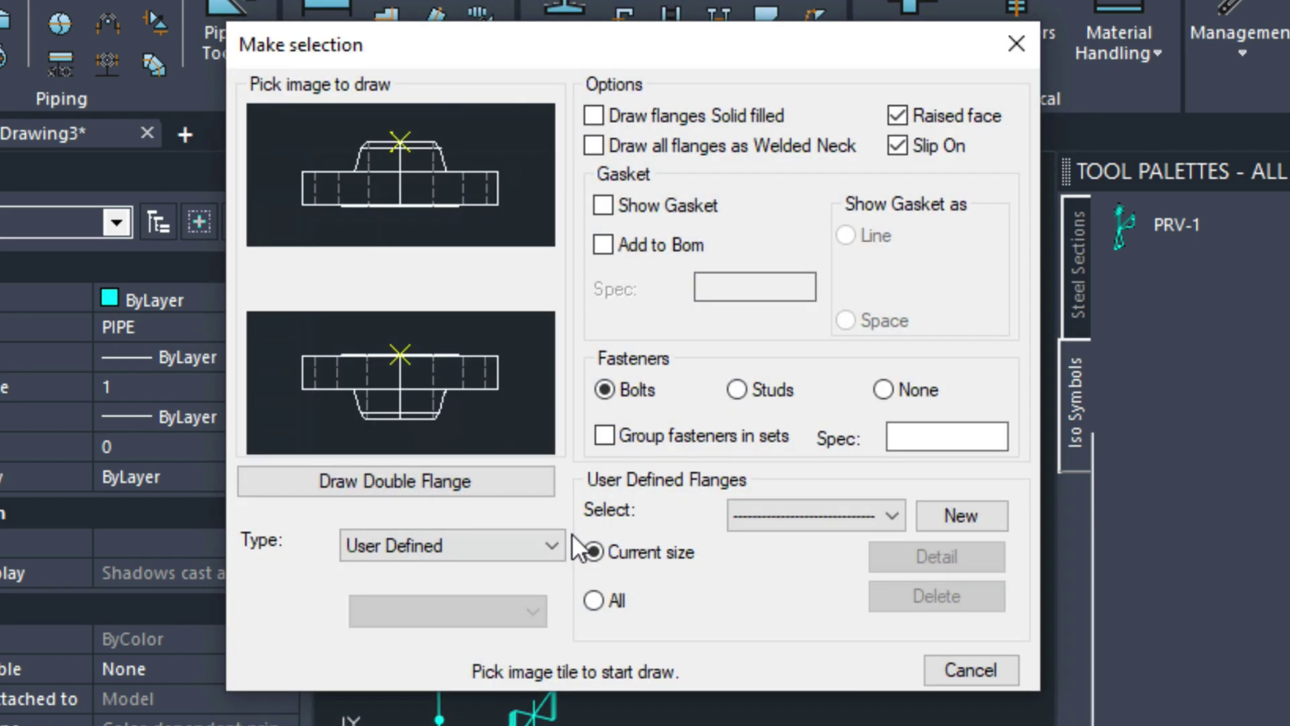
pyautogui.click(400, 144)
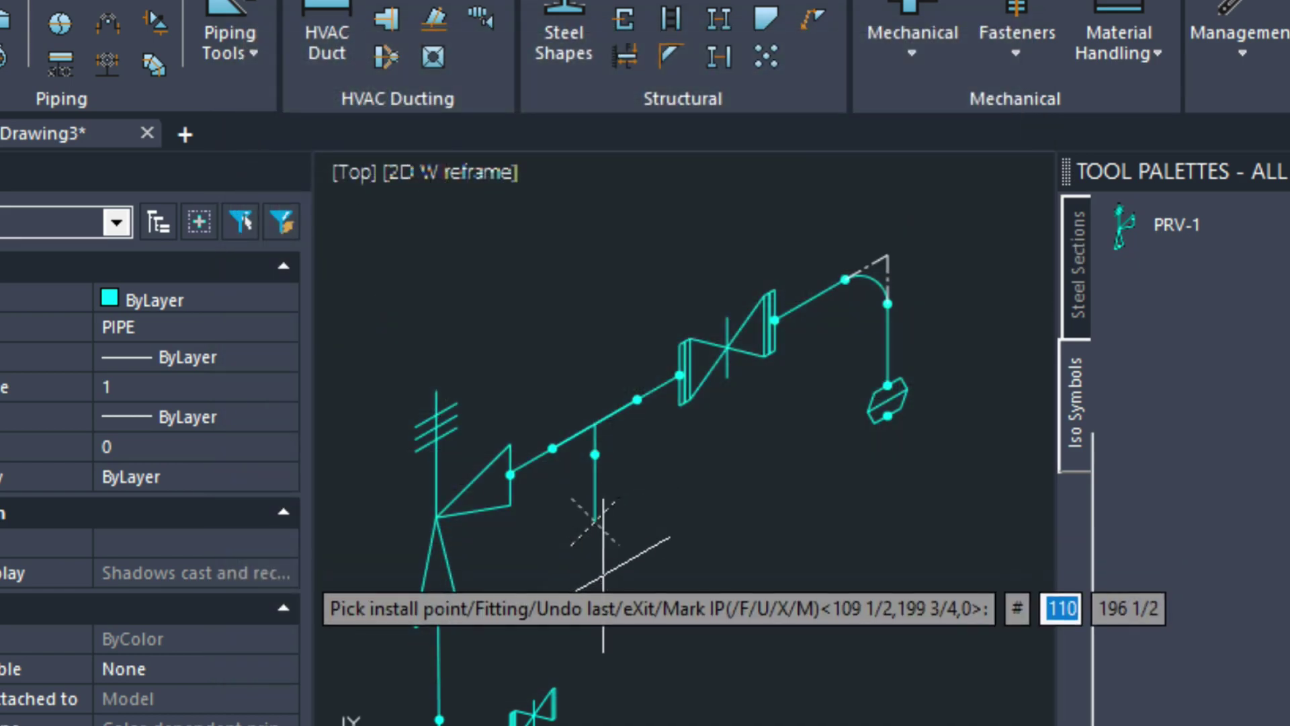
pyautogui.click(603, 575)
pyautogui.click(603, 578)
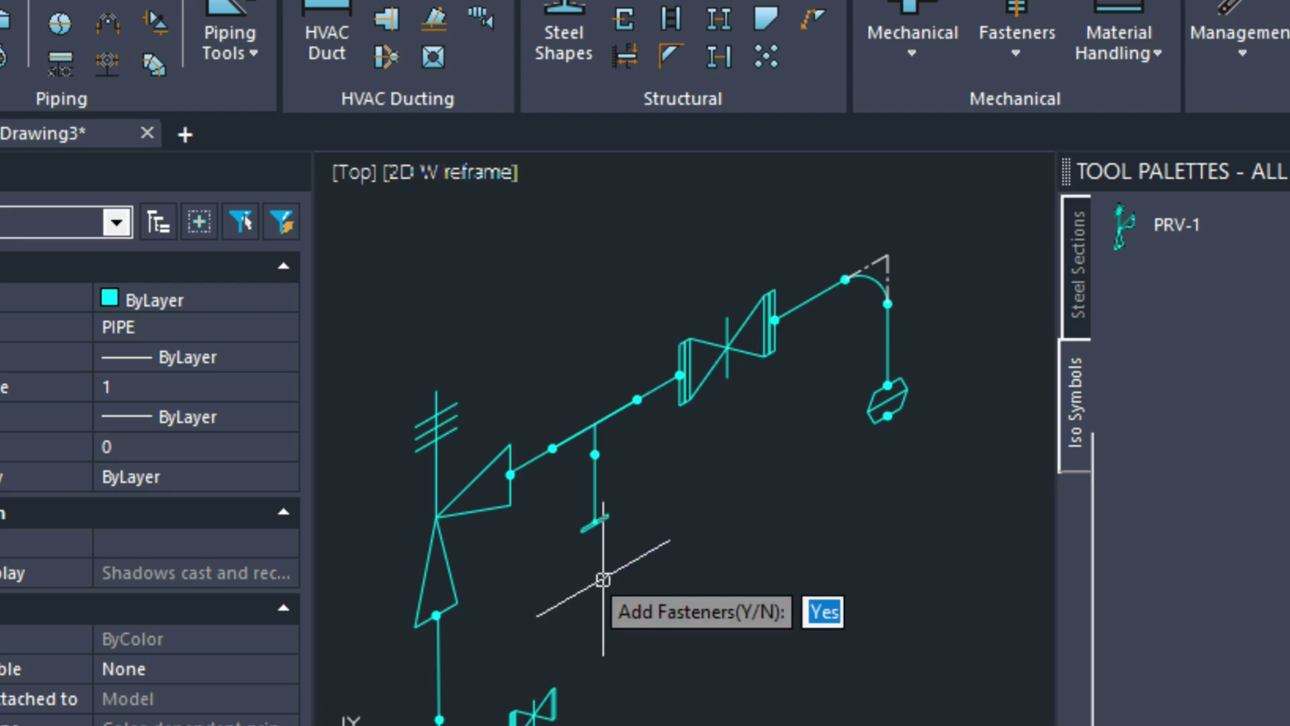
pyautogui.press('Return')
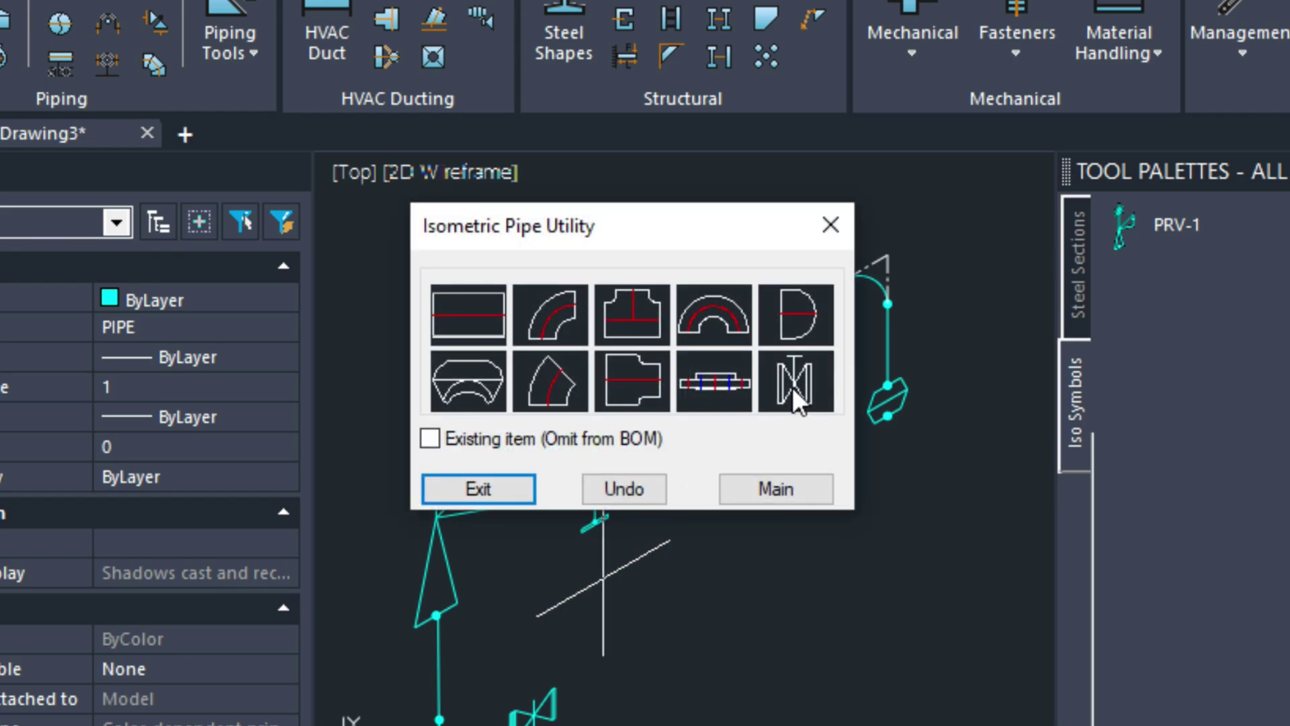
# - Insert a flanged gate valve by its end point at the new branch flange, directed straight down, and leave the pipe utility
pyautogui.click(792, 387)
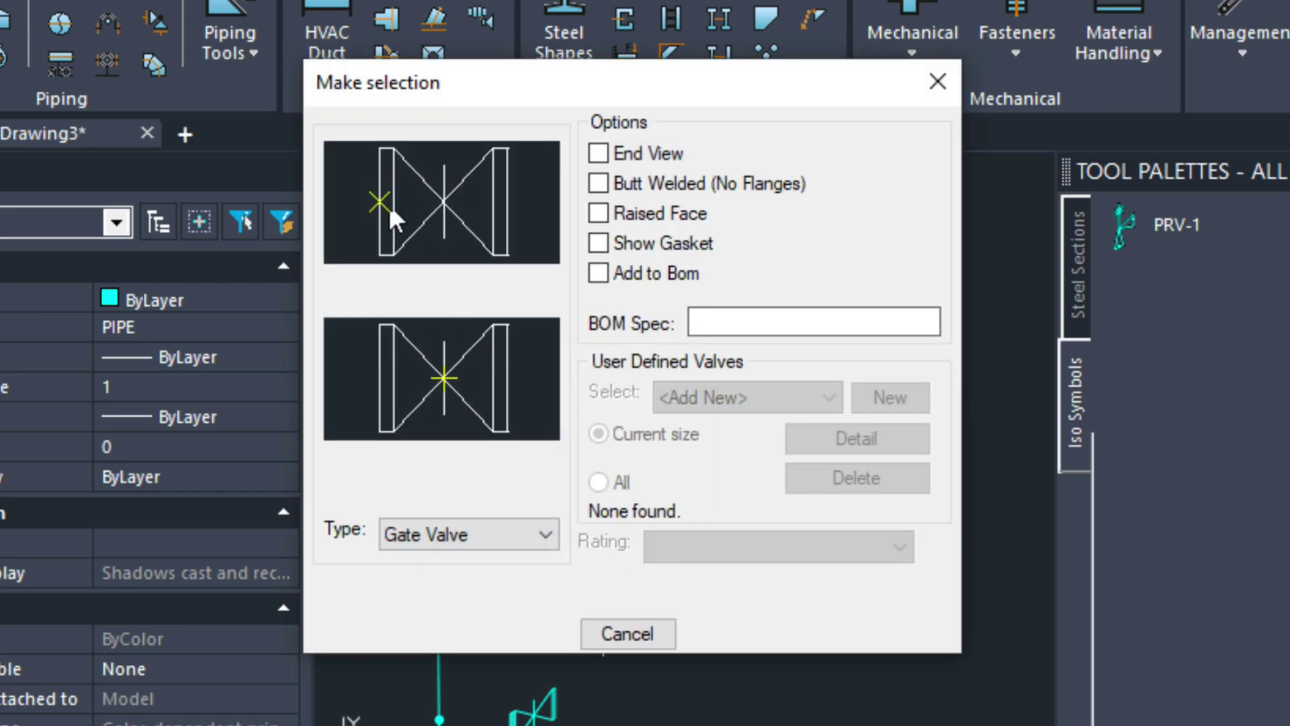
pyautogui.click(384, 200)
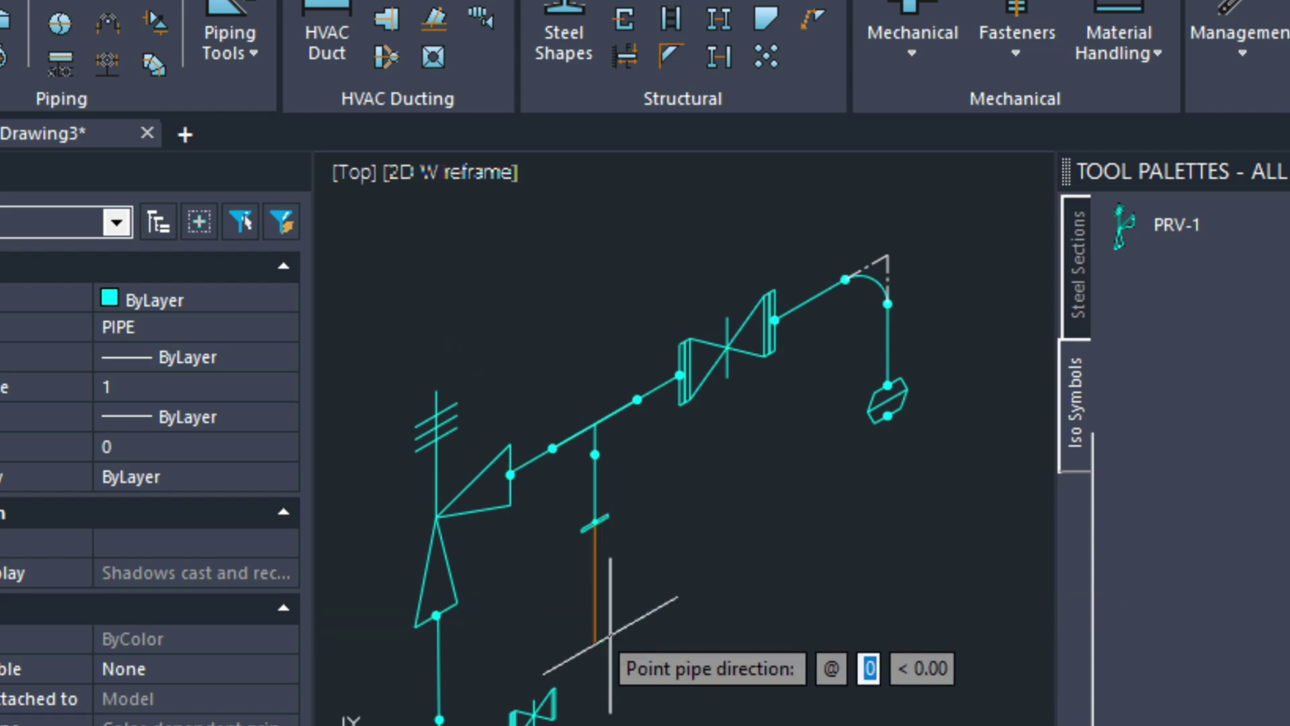
pyautogui.press('Escape')
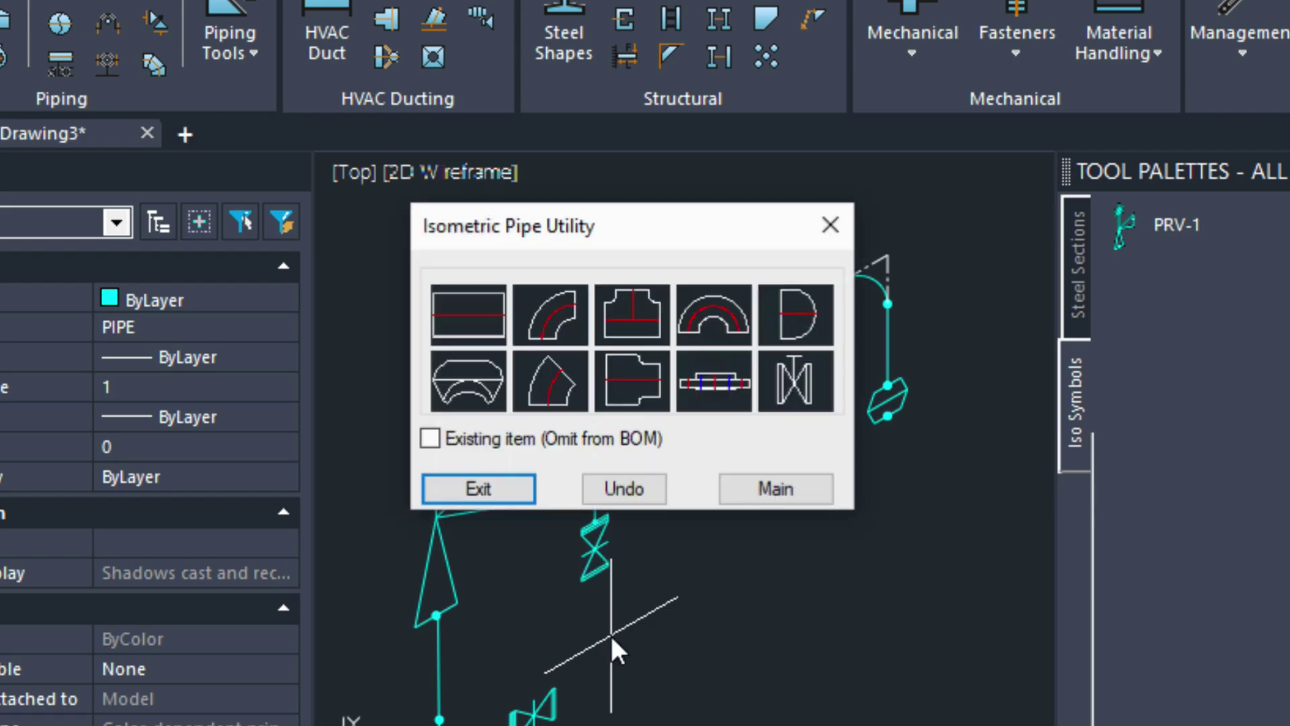
pyautogui.click(490, 481)
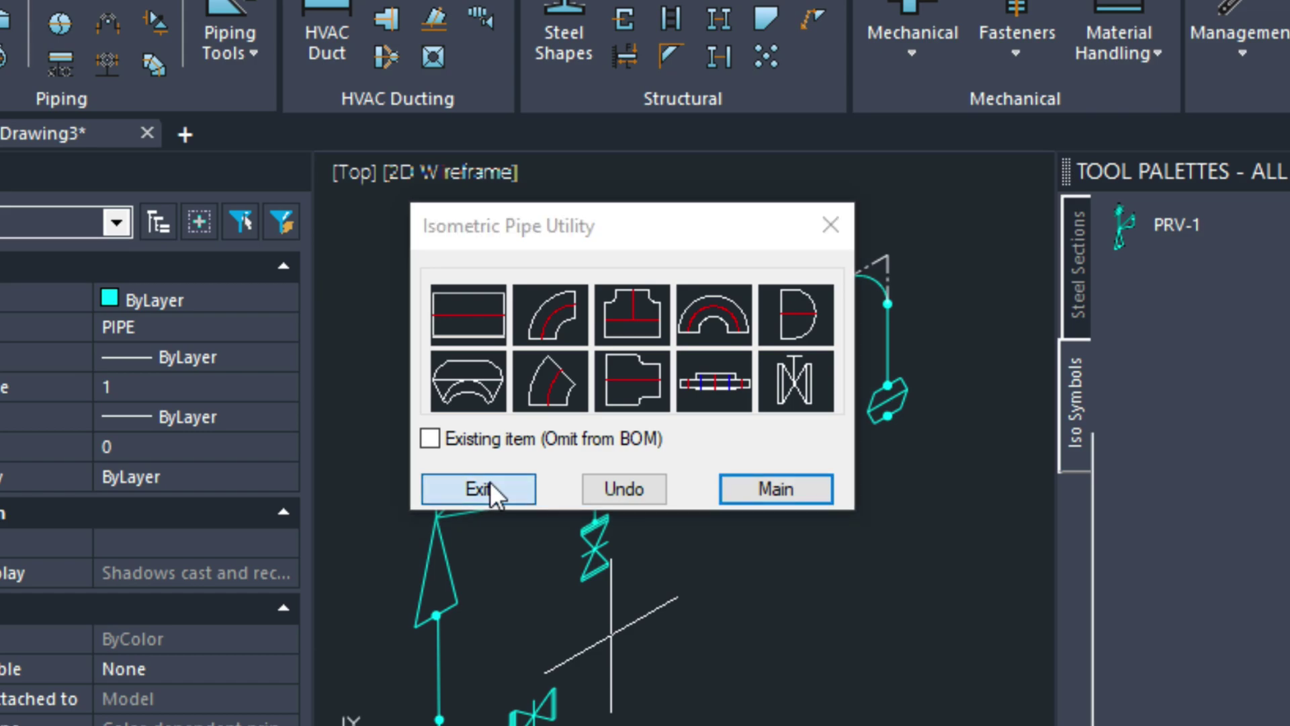
pyautogui.moveTo(590, 539)
pyautogui.mouseDown(button='middle')
pyautogui.moveTo(593, 446)
pyautogui.moveTo(648, 403)
pyautogui.moveTo(633, 437)
pyautogui.mouseUp(button='middle')
pyautogui.scroll(-2, 593, 440)
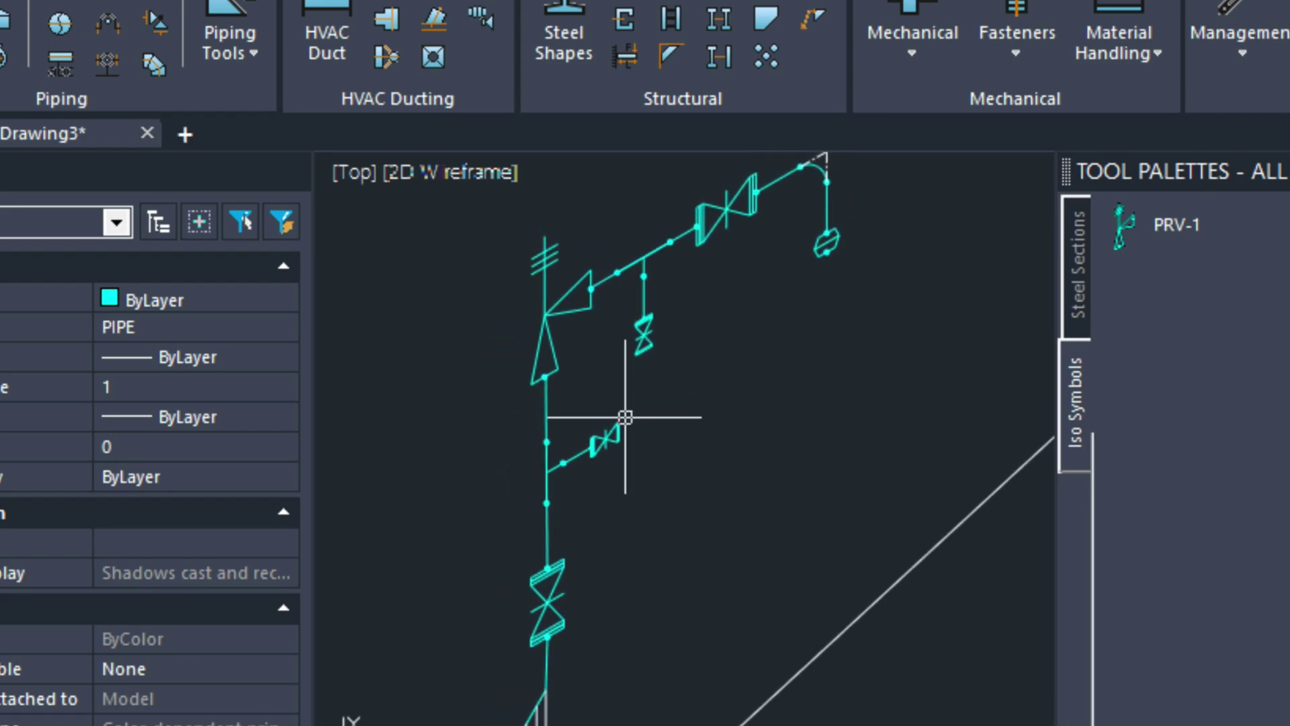